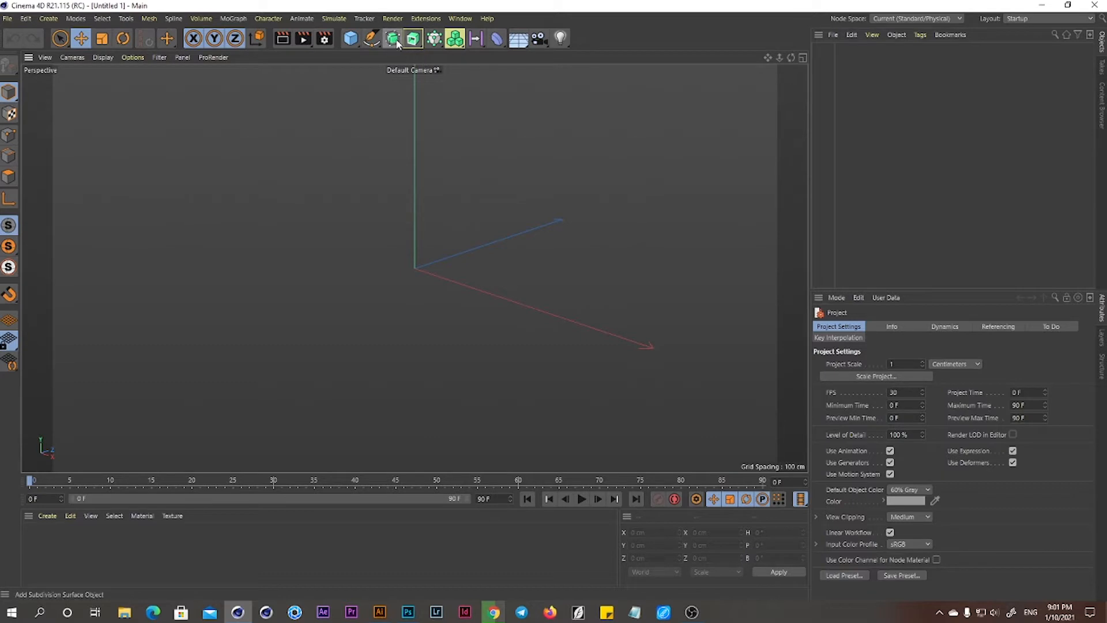
Add a tube, lower its height to about 33 cm and set its rotation segments to 60
{"action": "left_click", "coordinate": [353, 39]}
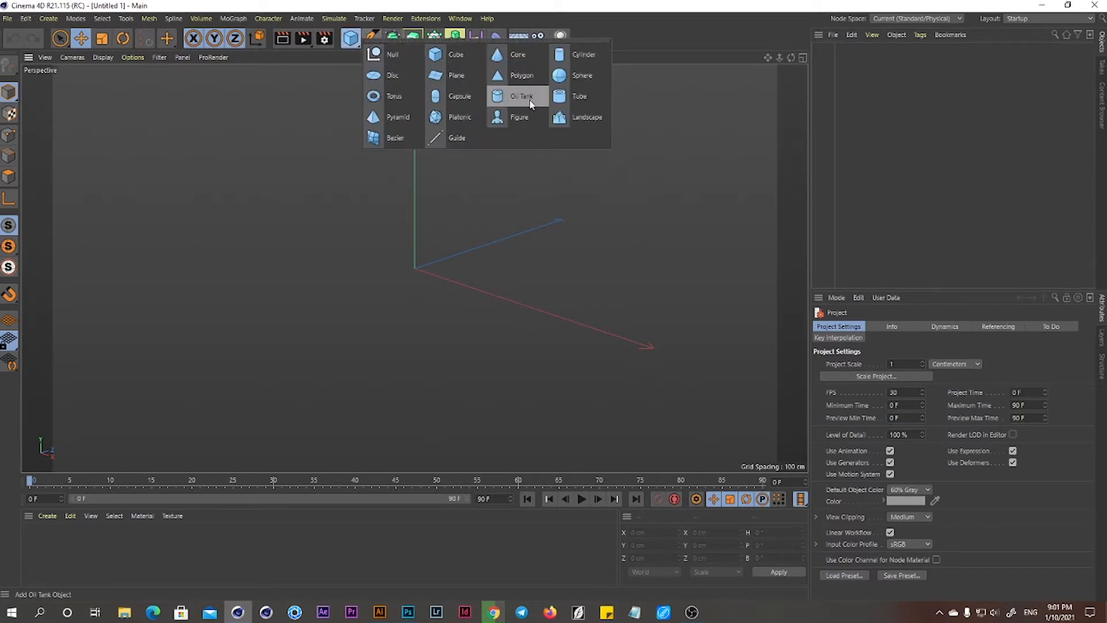
{"action": "left_click", "coordinate": [567, 97]}
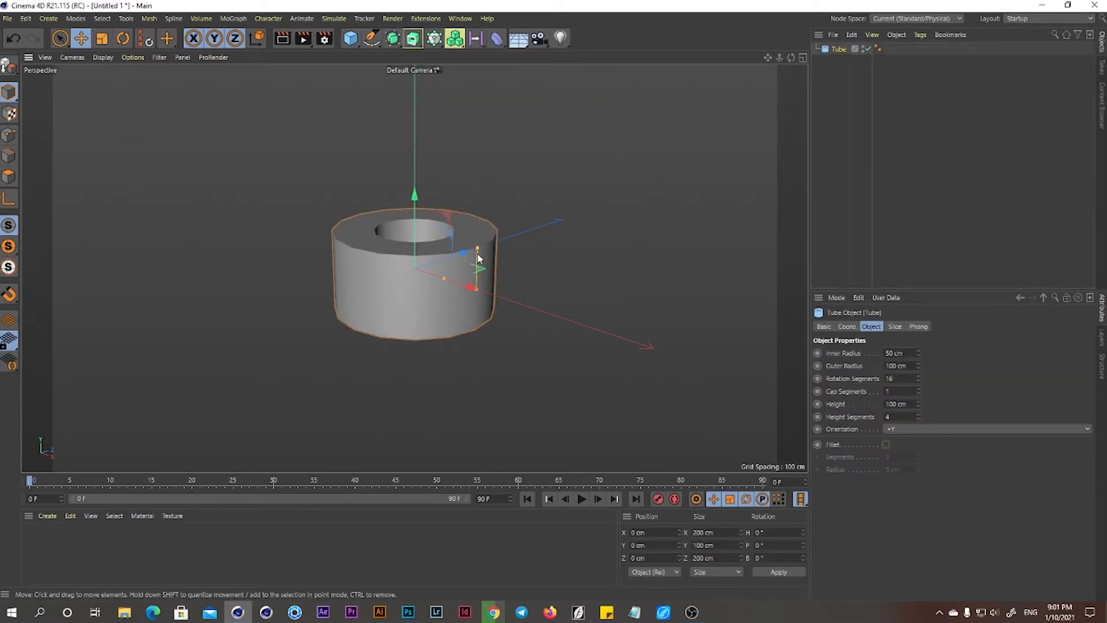
{"action": "left_click_drag", "start_coordinate": [477, 249], "coordinate": [476, 276]}
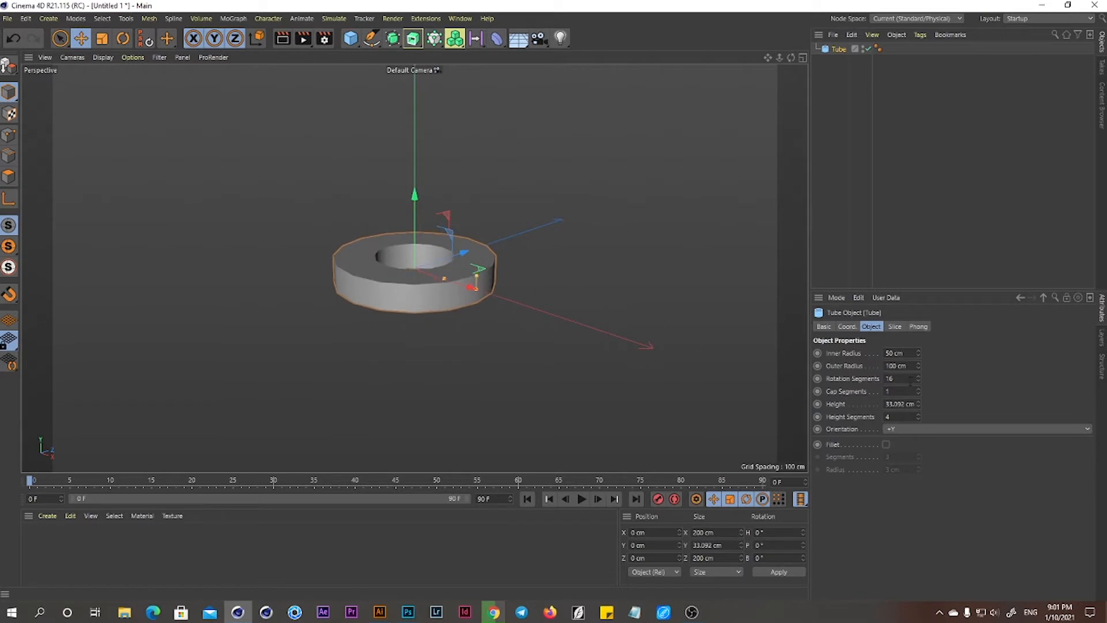
{"action": "type", "text": "60"}
{"action": "key", "text": "Return"}
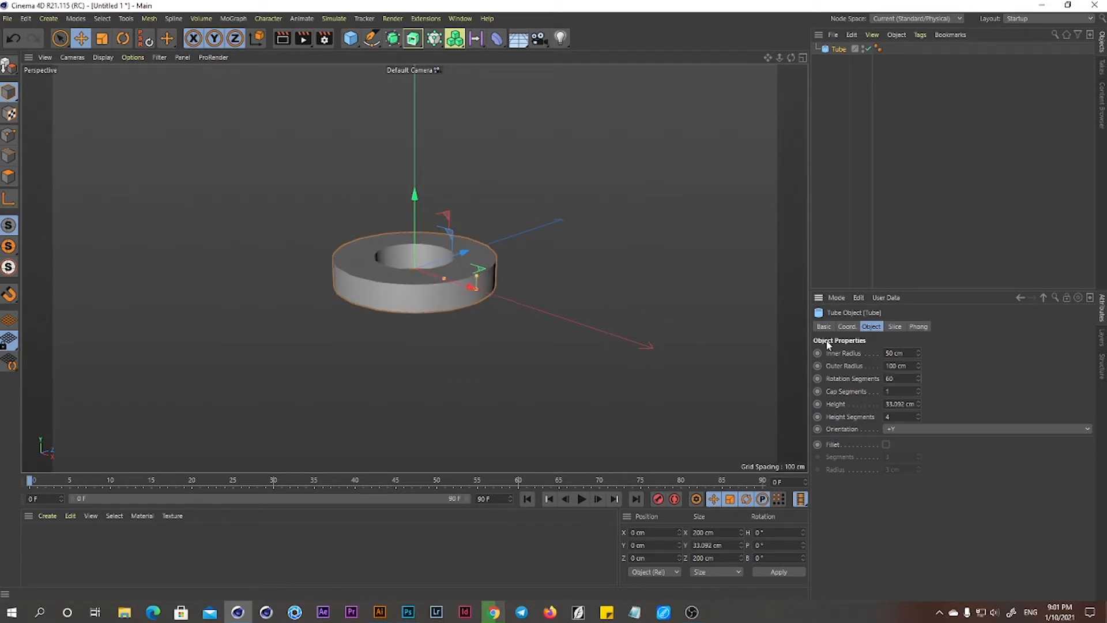
Turn on the tube's fillet and set its orientation to -Z
{"action": "left_click", "coordinate": [886, 445]}
{"action": "left_click_drag", "start_coordinate": [435, 255], "coordinate": [517, 266], "text": "alt"}
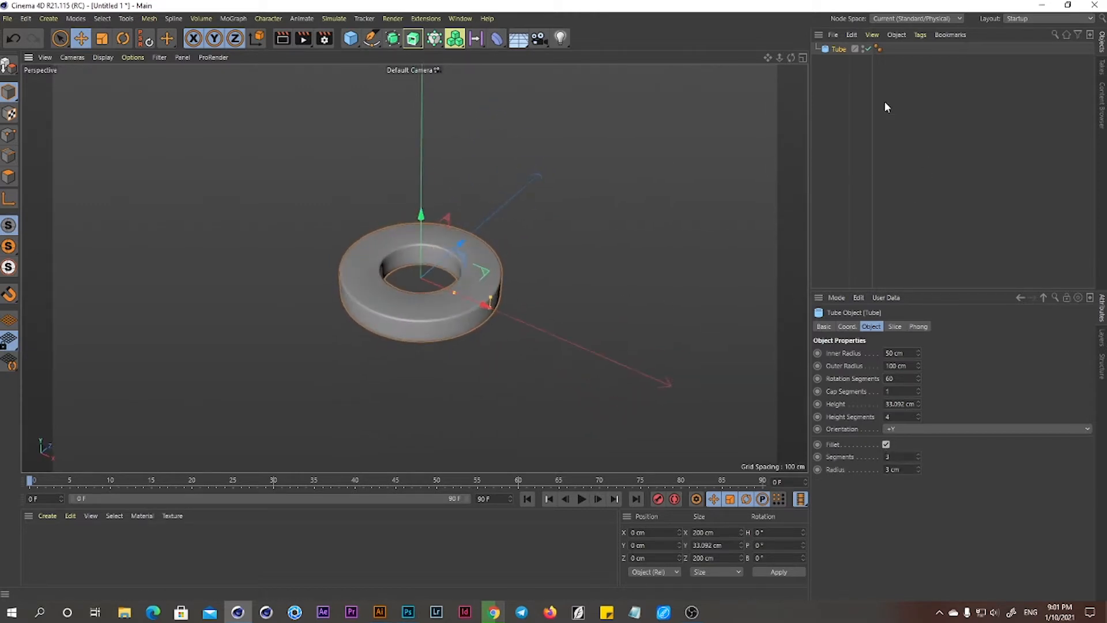
{"action": "left_click", "coordinate": [905, 430]}
{"action": "left_click", "coordinate": [900, 504]}
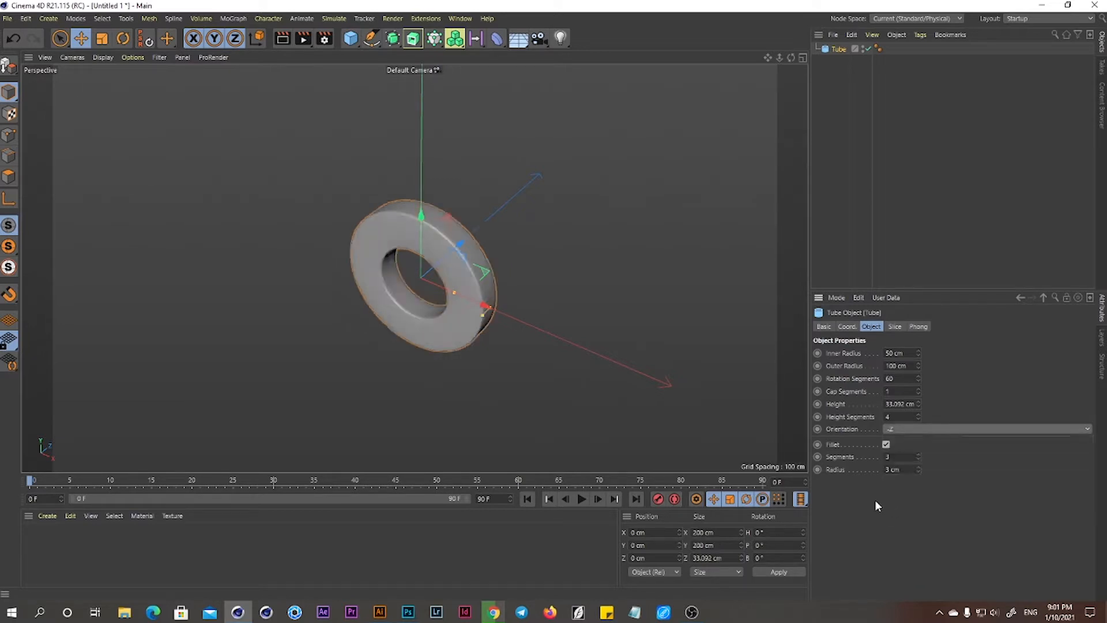
Widen the tube's inner radius to about 82 cm and reduce its height to about 24 cm
{"action": "left_click_drag", "start_coordinate": [377, 256], "coordinate": [488, 177], "text": "alt"}
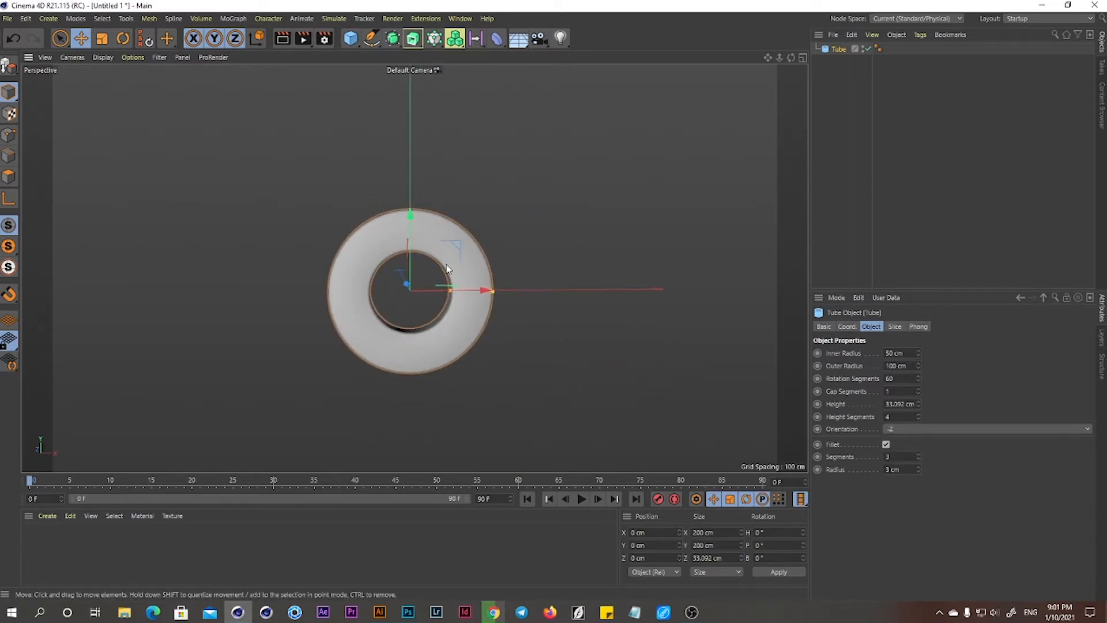
{"action": "left_click_drag", "start_coordinate": [406, 288], "coordinate": [455, 252], "text": "alt"}
{"action": "left_click_drag", "start_coordinate": [768, 57], "coordinate": [747, 75]}
{"action": "left_click_drag", "start_coordinate": [491, 230], "coordinate": [507, 250], "text": "alt"}
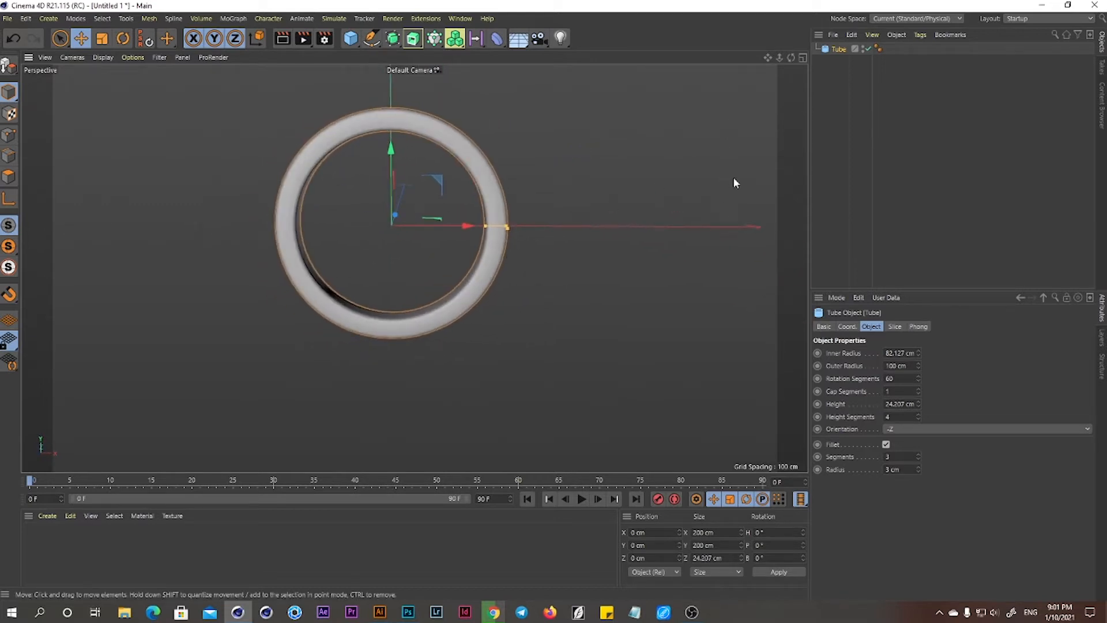
Duplicate the tube and turn the copy into a solid disc with inner radius 0 and outer radius about 79 cm
{"action": "left_click_drag", "start_coordinate": [771, 68], "coordinate": [425, 286], "text": "alt"}
{"action": "left_click_drag", "start_coordinate": [831, 75], "coordinate": [831, 72], "text": "ctrl"}
{"action": "left_click_drag", "start_coordinate": [415, 276], "coordinate": [329, 355], "text": "alt"}
{"action": "left_click_drag", "start_coordinate": [505, 222], "coordinate": [384, 230]}
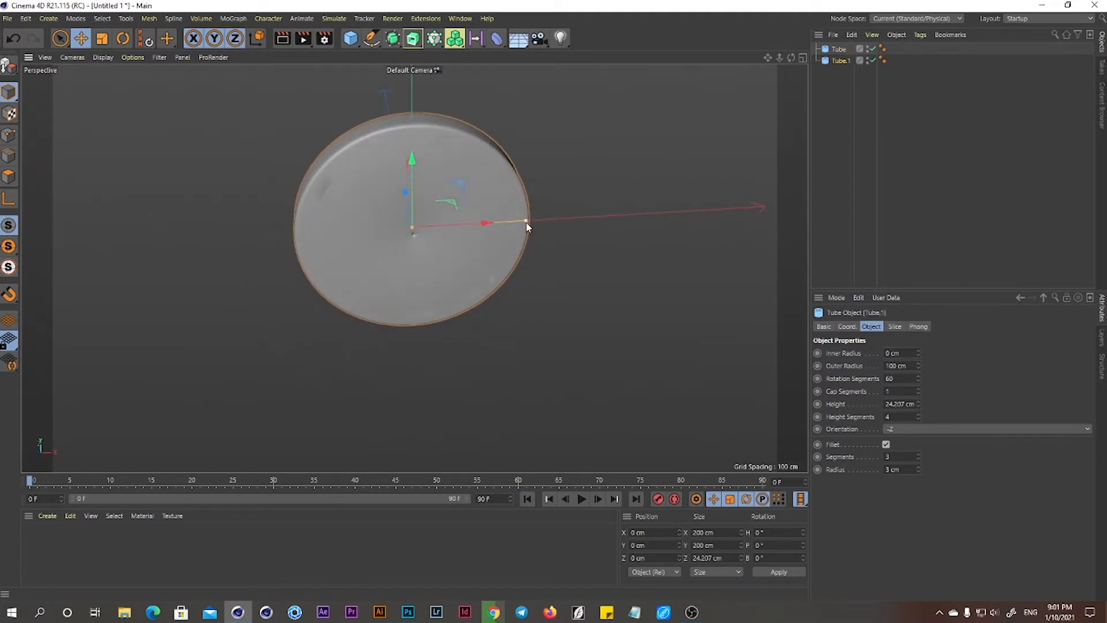
{"action": "left_click_drag", "start_coordinate": [526, 223], "coordinate": [502, 223]}
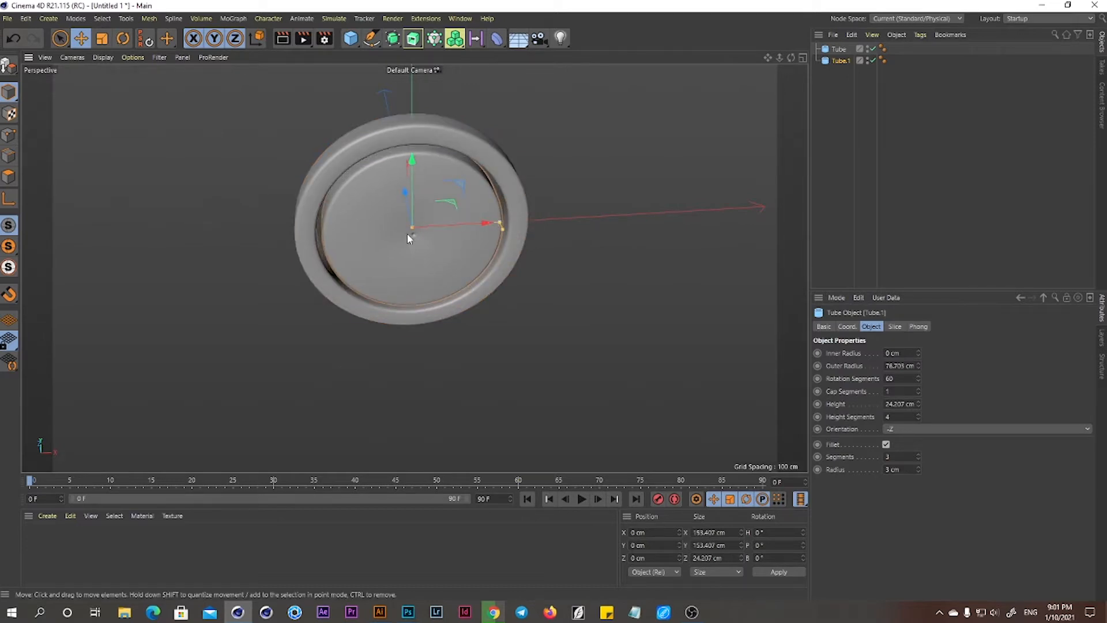
Turn off the fillet on the inner disc
{"action": "left_click_drag", "start_coordinate": [410, 234], "coordinate": [464, 196], "text": "alt"}
{"action": "left_click", "coordinate": [886, 444]}
{"action": "left_click_drag", "start_coordinate": [434, 234], "coordinate": [411, 206], "text": "alt"}
Shift the inner disc back to about 9.2 cm in Z and enlarge its outer radius to about 84 cm
{"action": "left_click", "coordinate": [512, 213]}
{"action": "left_click_drag", "start_coordinate": [511, 213], "coordinate": [358, 213], "text": "alt"}
{"action": "left_click_drag", "start_coordinate": [435, 211], "coordinate": [417, 181], "text": "alt"}
{"action": "mouse_move", "coordinate": [465, 213]}
{"action": "left_mouse_down", "text": "alt"}
{"action": "mouse_move", "coordinate": [464, 227]}
{"action": "mouse_move", "coordinate": [472, 220]}
{"action": "mouse_move", "coordinate": [434, 286]}
{"action": "mouse_move", "coordinate": [466, 206]}
{"action": "mouse_move", "coordinate": [472, 212]}
{"action": "left_mouse_up", "text": "alt"}
{"action": "left_click", "coordinate": [452, 232]}
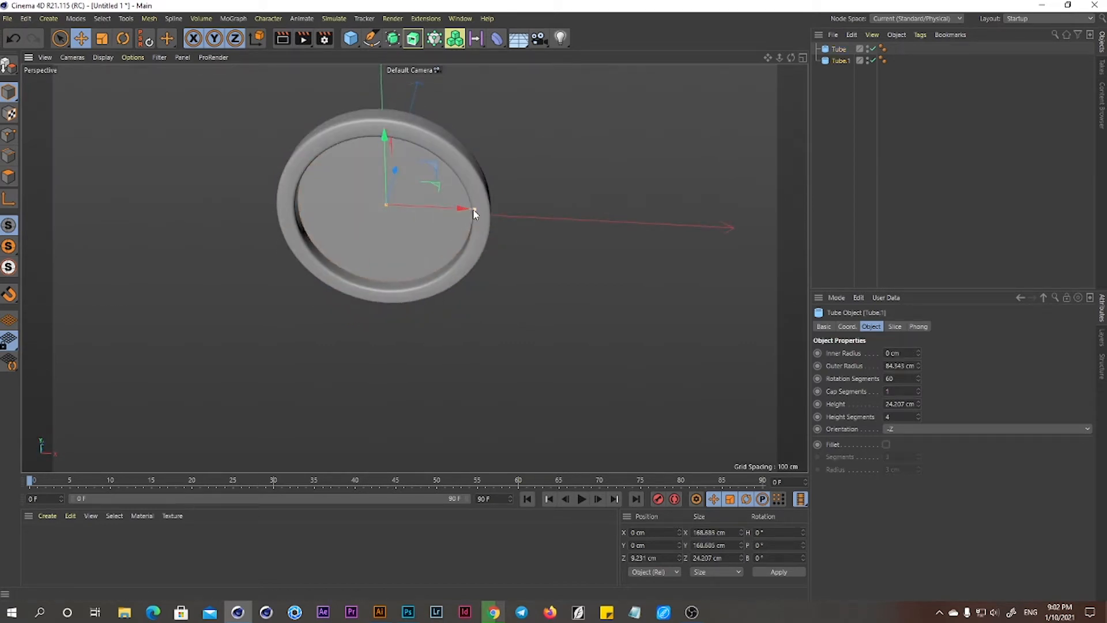
Deepen the outer ring to a height of about 36.6 cm and move it to about 6.2 cm in Z
{"action": "left_click_drag", "start_coordinate": [420, 247], "coordinate": [417, 218], "text": "alt"}
{"action": "left_click_drag", "start_coordinate": [355, 204], "coordinate": [310, 272]}
{"action": "left_click", "coordinate": [314, 119]}
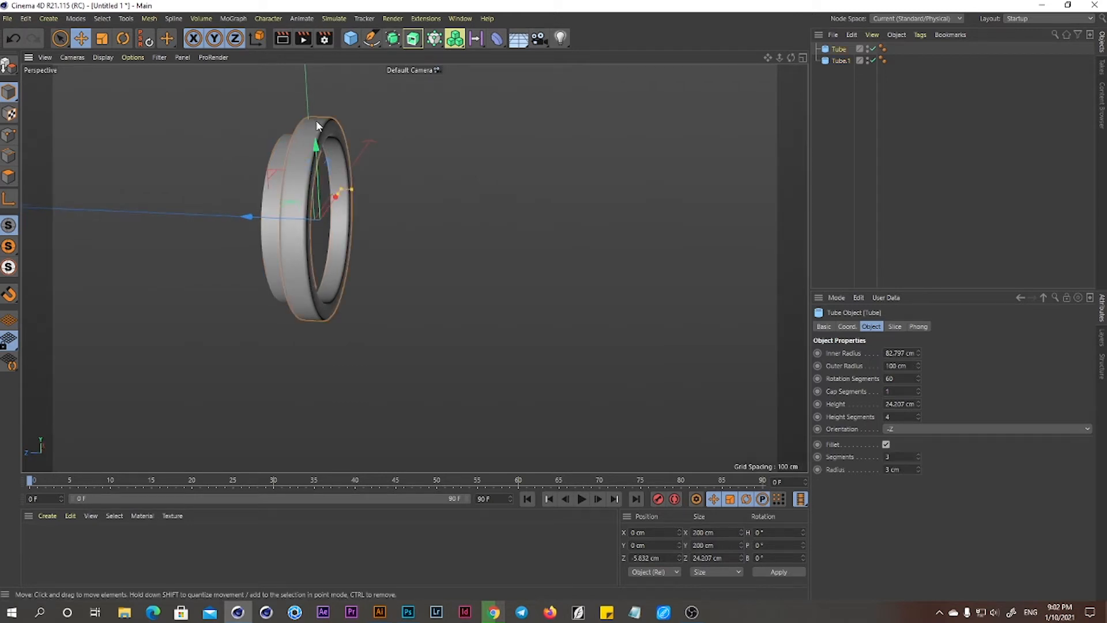
{"action": "left_click_drag", "start_coordinate": [352, 189], "coordinate": [358, 189]}
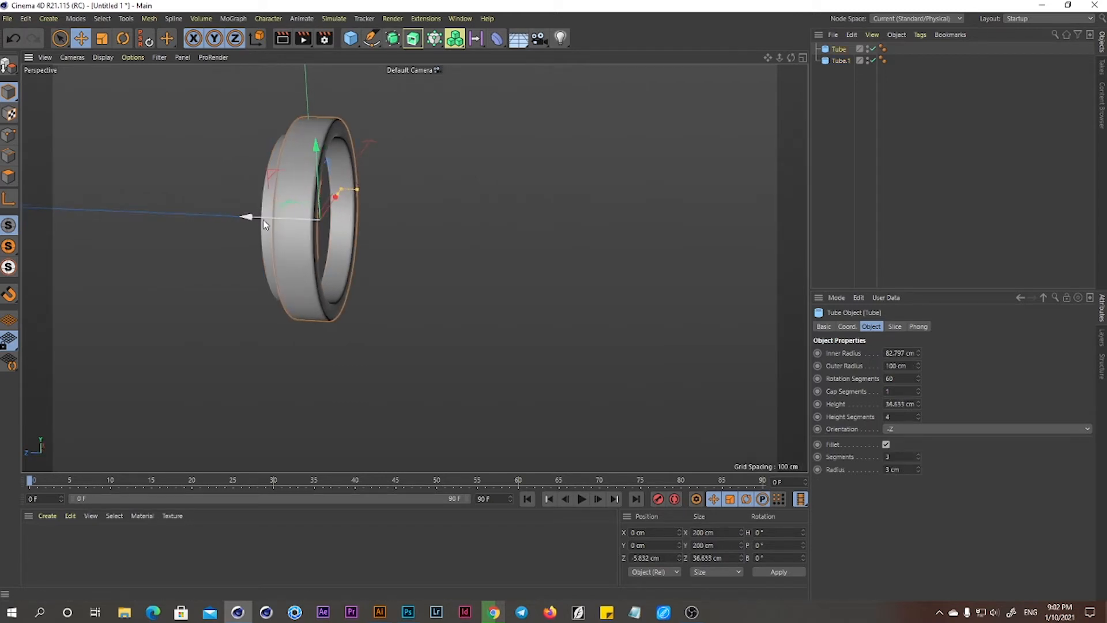
{"action": "left_click_drag", "start_coordinate": [252, 219], "coordinate": [240, 217]}
{"action": "left_click_drag", "start_coordinate": [407, 193], "coordinate": [356, 213], "text": "alt"}
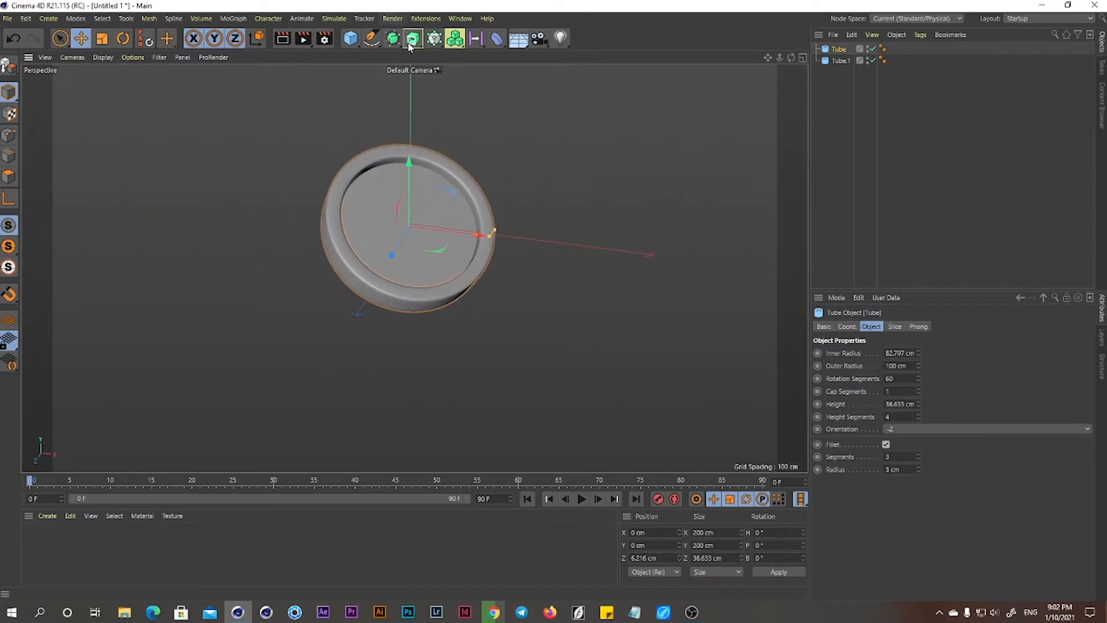
Add a cube and shrink it to a bar about 18 cm high and 18.6 cm deep across the ring
{"action": "left_click", "coordinate": [350, 38]}
{"action": "left_click", "coordinate": [460, 68]}
{"action": "left_click_drag", "start_coordinate": [396, 113], "coordinate": [325, 197], "text": "alt"}
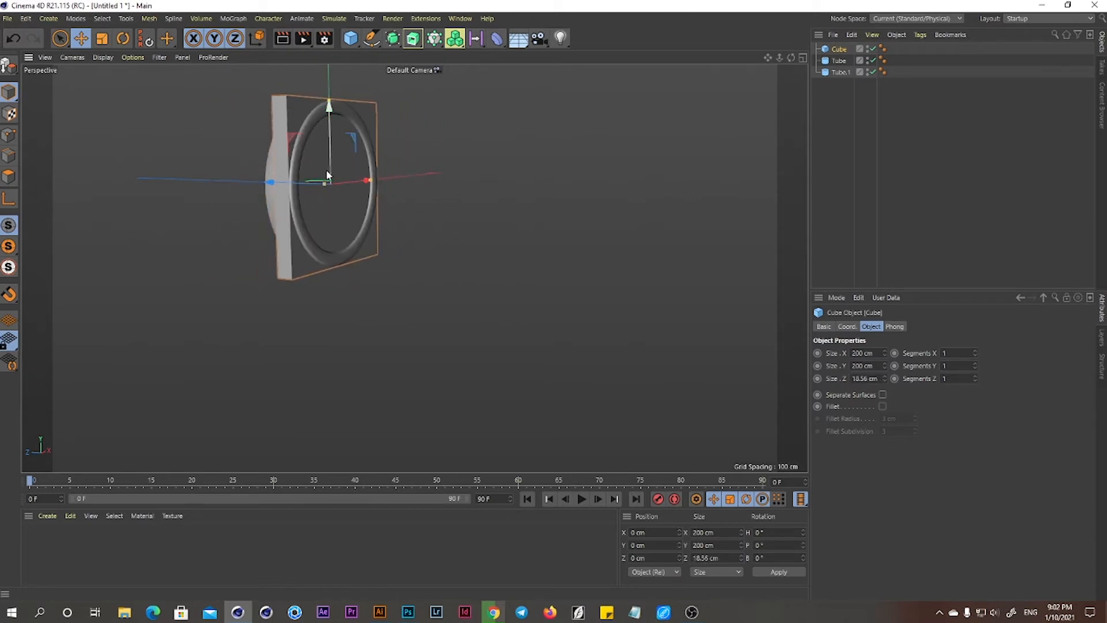
{"action": "left_click_drag", "start_coordinate": [329, 100], "coordinate": [330, 166]}
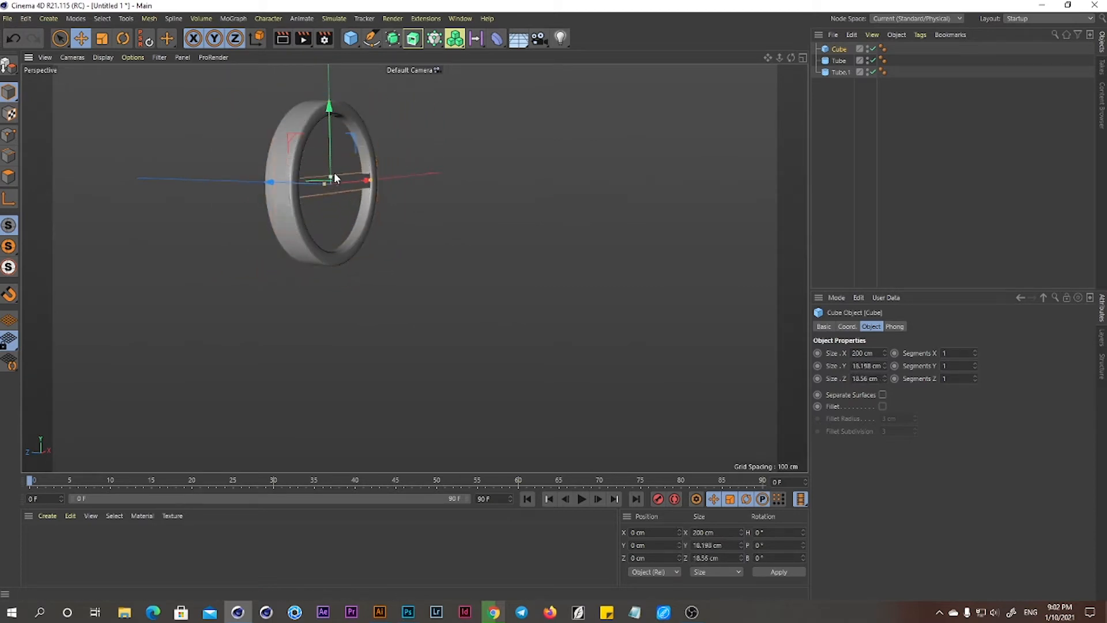
{"action": "left_click_drag", "start_coordinate": [768, 57], "coordinate": [728, 21]}
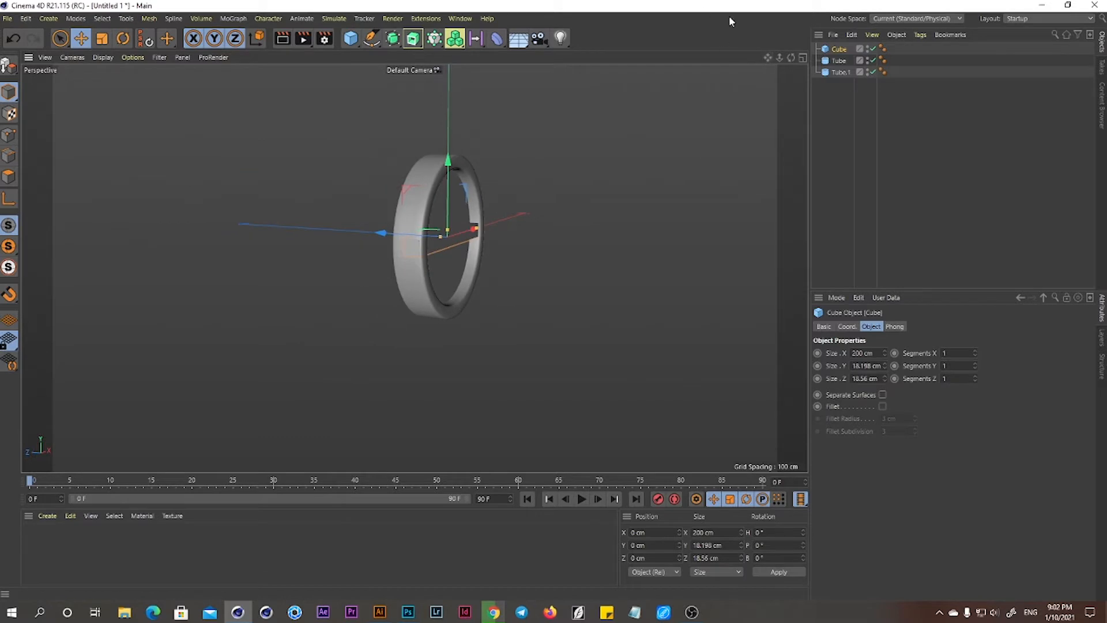
In the front view, resize the cube to about 83 by 40 cm and lower it onto the ring's bottom edge
{"action": "left_click_drag", "start_coordinate": [785, 60], "coordinate": [590, 73]}
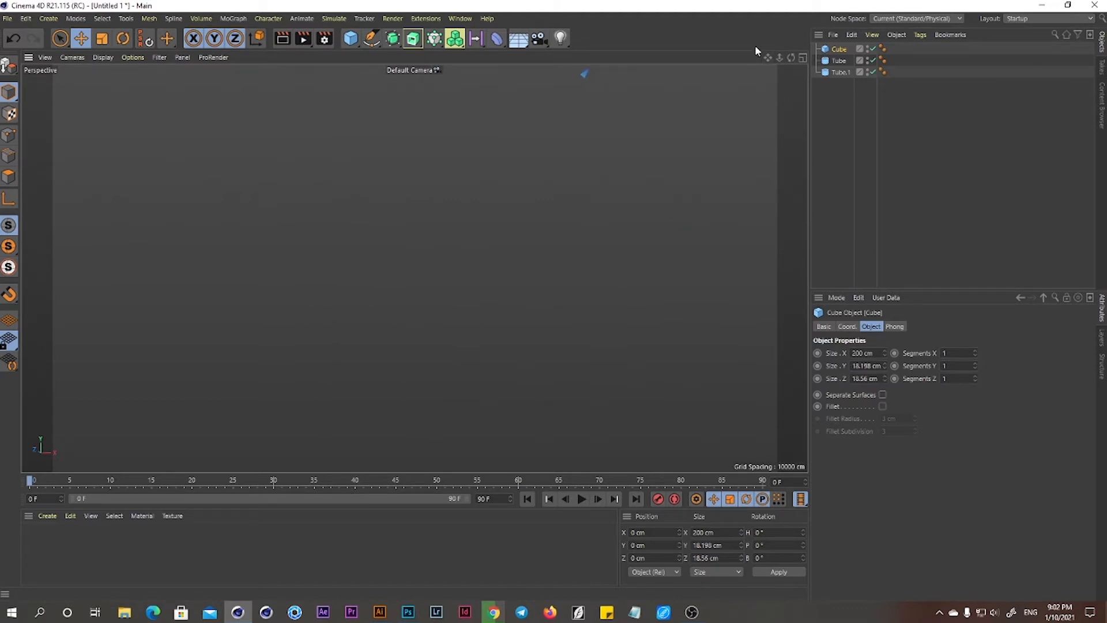
{"action": "left_click", "coordinate": [803, 58]}
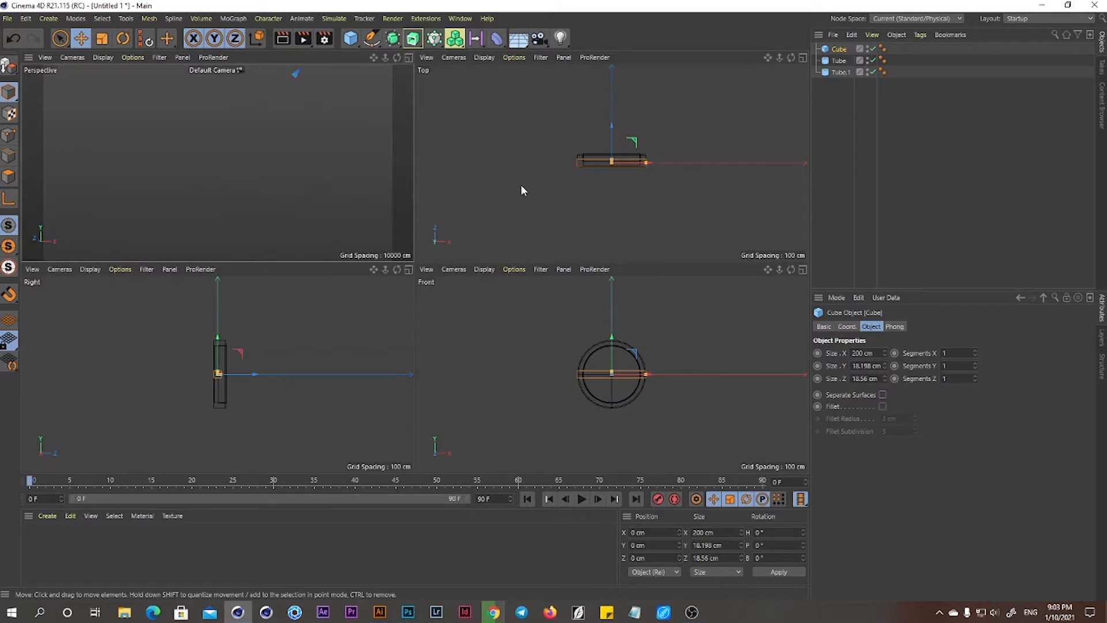
{"action": "left_click", "coordinate": [802, 269]}
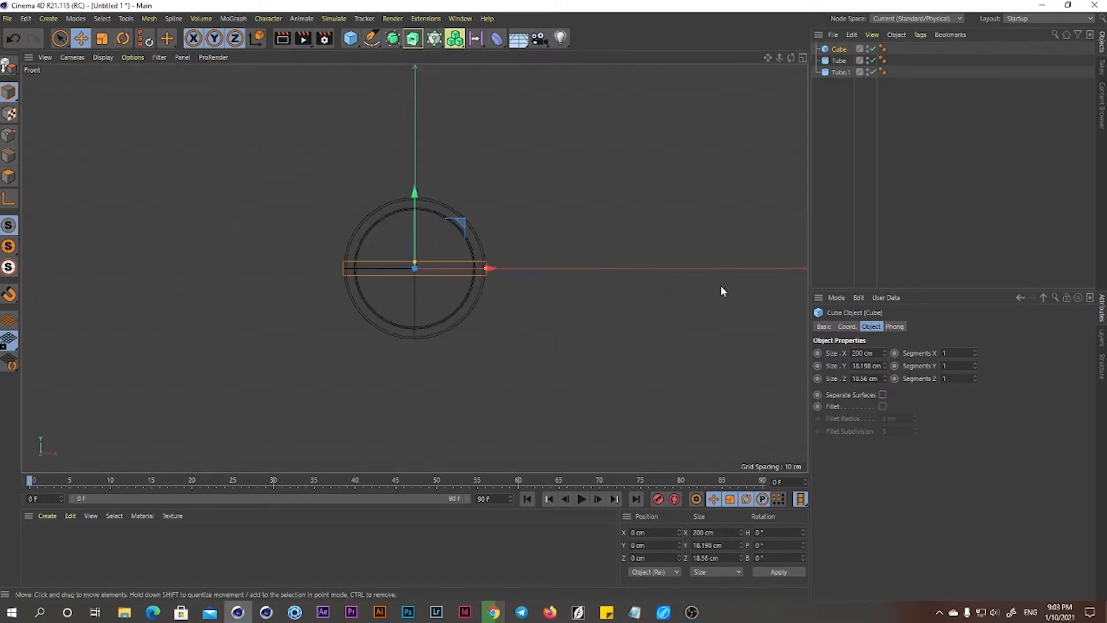
{"action": "left_click_drag", "start_coordinate": [414, 262], "coordinate": [414, 258]}
{"action": "left_click_drag", "start_coordinate": [487, 268], "coordinate": [444, 276]}
{"action": "left_click_drag", "start_coordinate": [415, 192], "coordinate": [415, 255]}
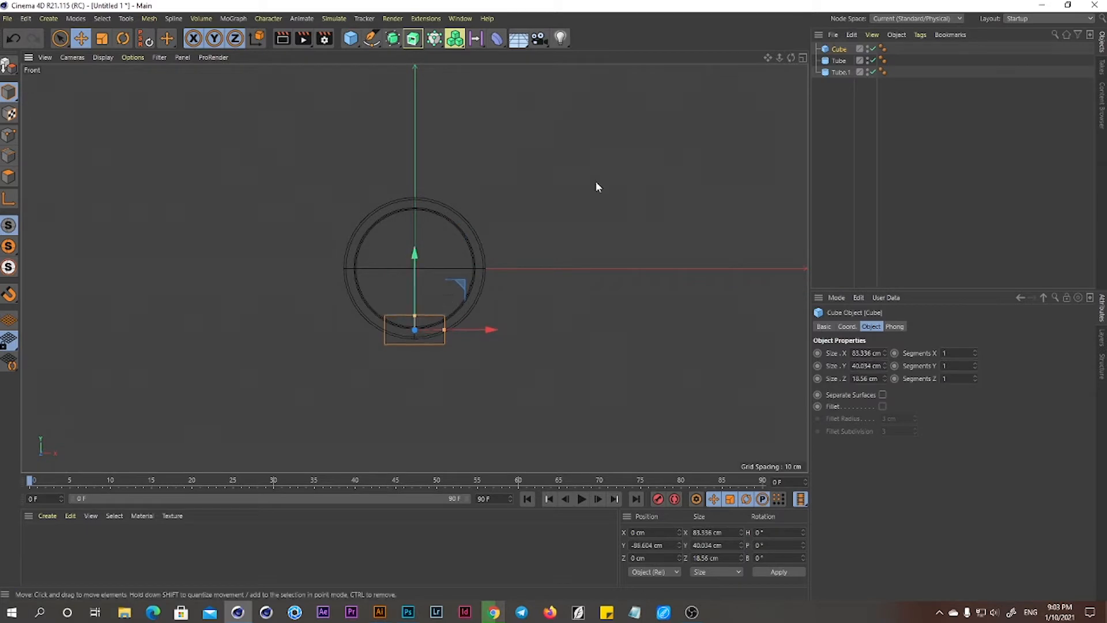
Trim the cube to about 79.3 cm wide and 28.7 cm high, positioned at about -87.4 cm in Y
{"action": "left_click_drag", "start_coordinate": [780, 59], "coordinate": [789, 0]}
{"action": "left_click_drag", "start_coordinate": [780, 57], "coordinate": [725, 104]}
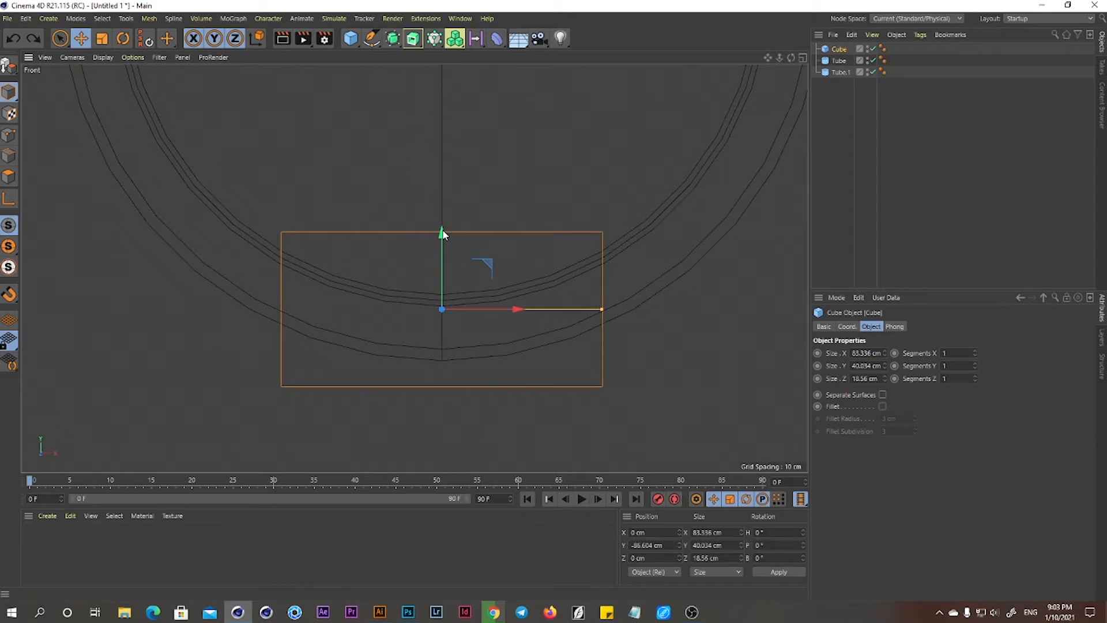
{"action": "mouse_move", "coordinate": [442, 236]}
{"action": "left_mouse_down"}
{"action": "mouse_move", "coordinate": [441, 257]}
{"action": "mouse_move", "coordinate": [442, 243]}
{"action": "mouse_move", "coordinate": [457, 247]}
{"action": "left_mouse_up"}
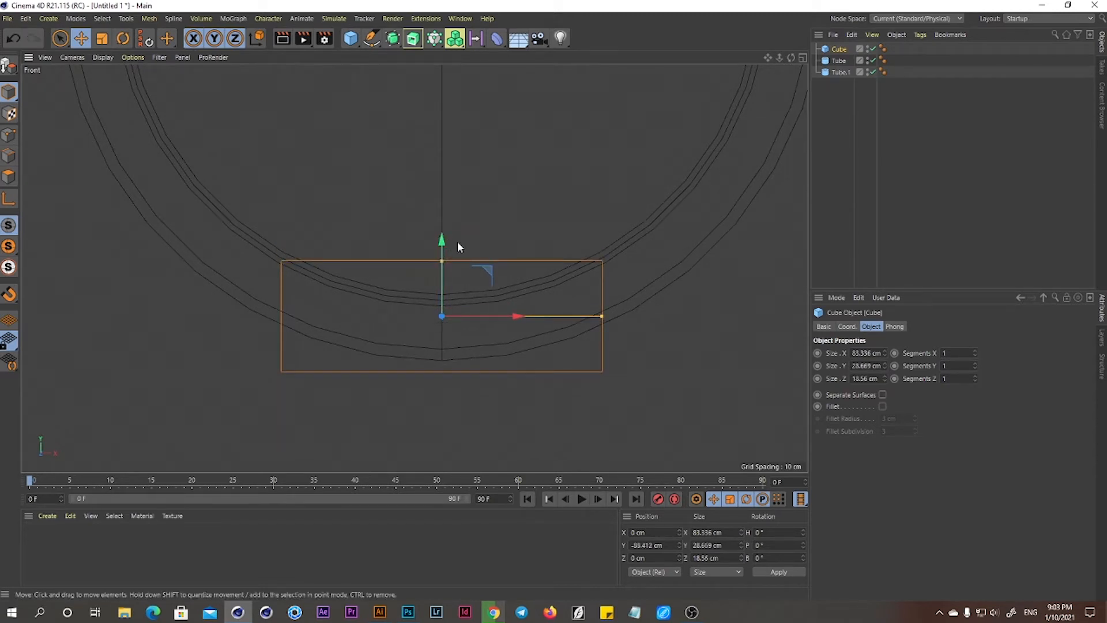
{"action": "left_click_drag", "start_coordinate": [600, 316], "coordinate": [594, 316]}
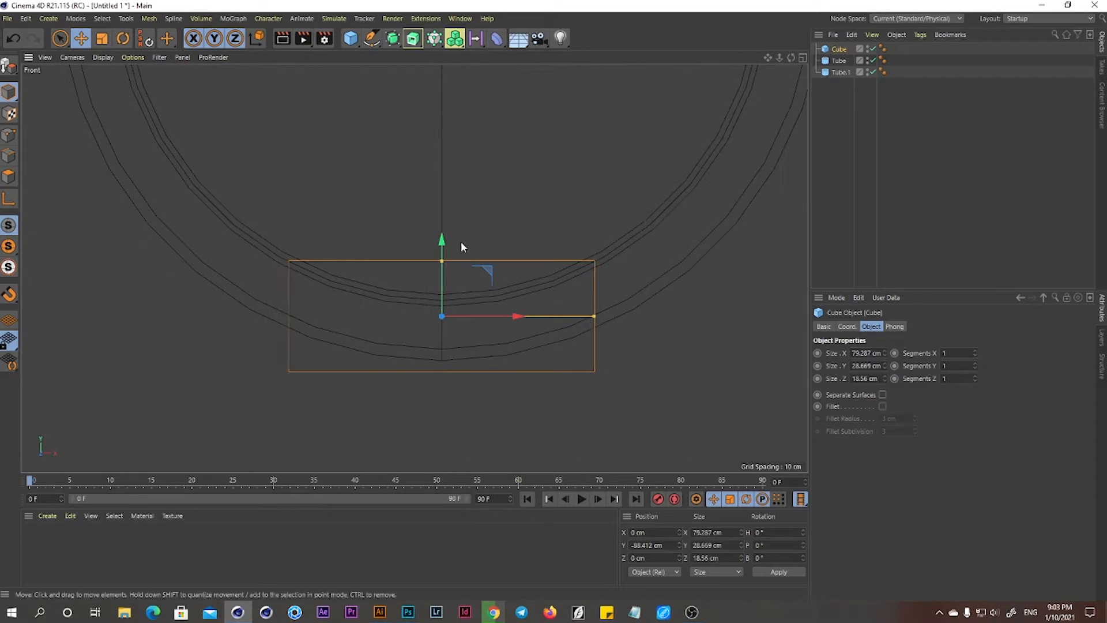
{"action": "left_click_drag", "start_coordinate": [441, 238], "coordinate": [442, 238]}
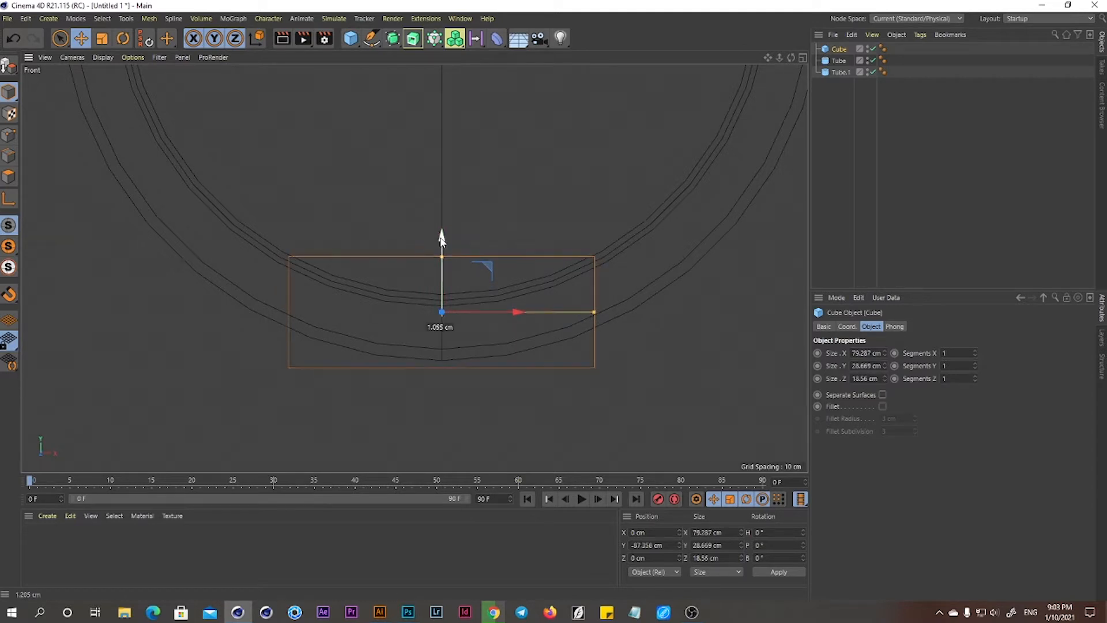
Add a camera to the scene and look through it in the perspective view
{"action": "left_click_drag", "start_coordinate": [435, 283], "coordinate": [482, 277], "text": "alt"}
{"action": "left_click_drag", "start_coordinate": [768, 57], "coordinate": [767, 54]}
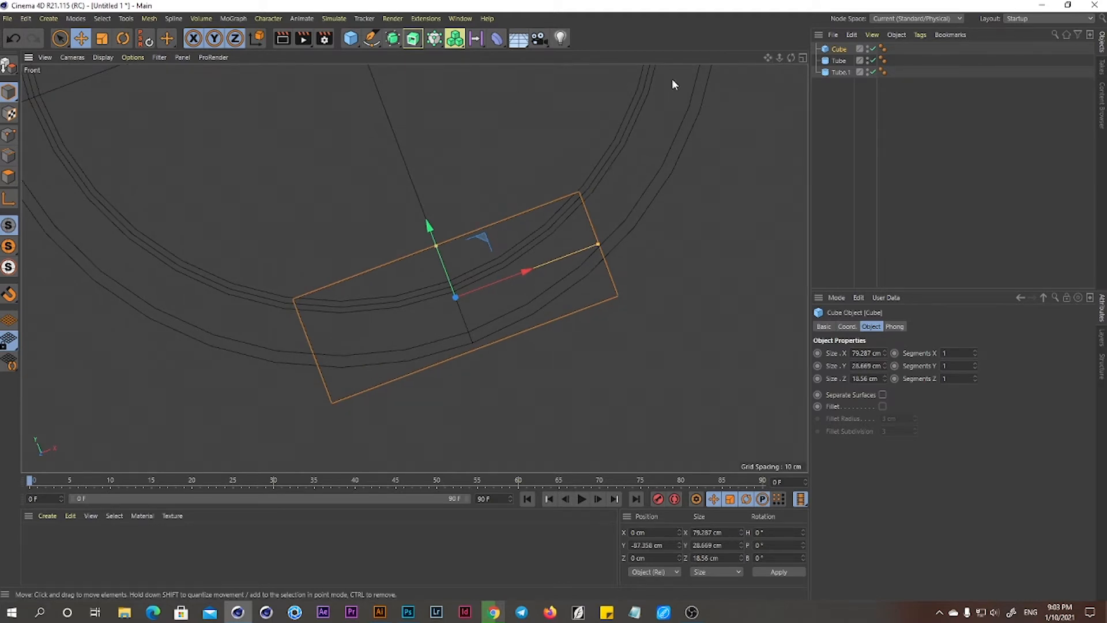
{"action": "left_click", "coordinate": [802, 58]}
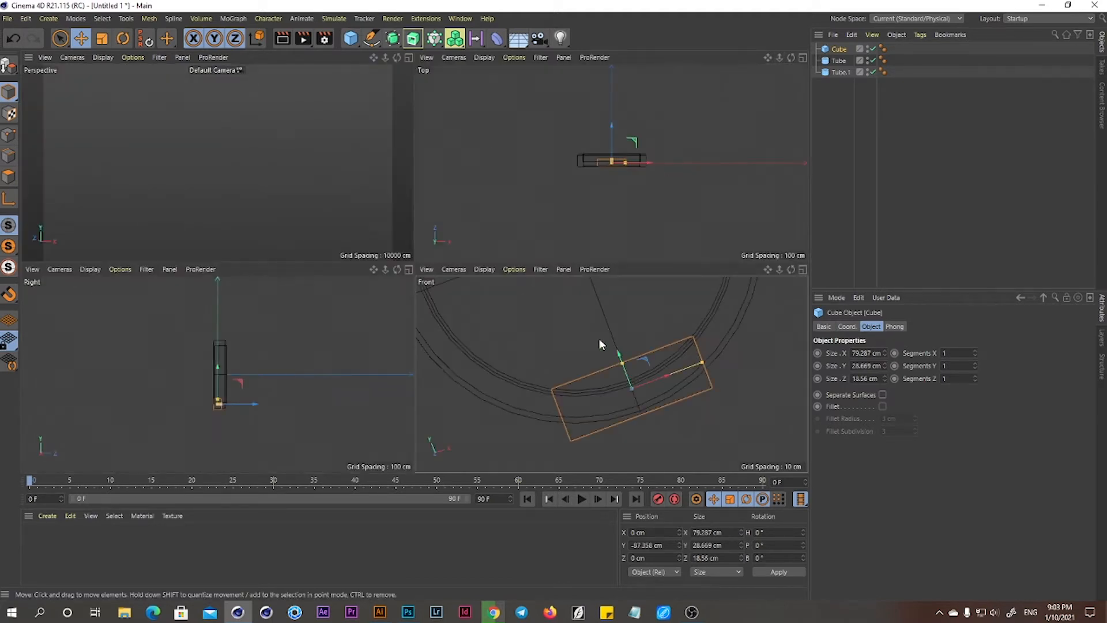
{"action": "left_click", "coordinate": [409, 58]}
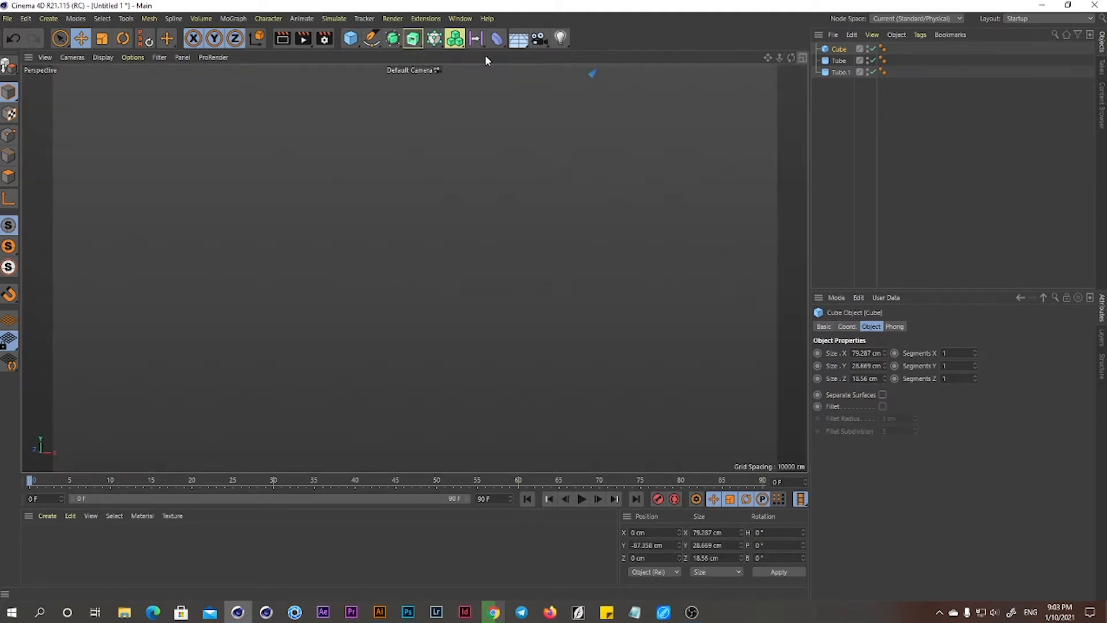
{"action": "left_click", "coordinate": [547, 41]}
{"action": "left_click", "coordinate": [875, 49]}
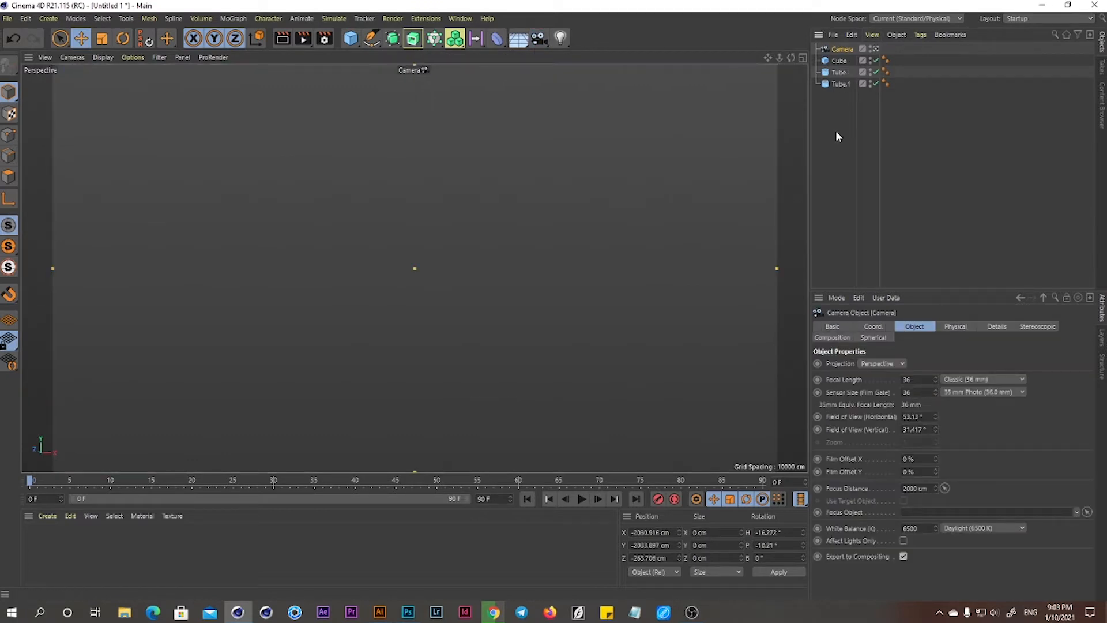
Zero the camera's rotation and its X and Y position, and pull it back to about -440 cm in Z
{"action": "left_click", "coordinate": [874, 327]}
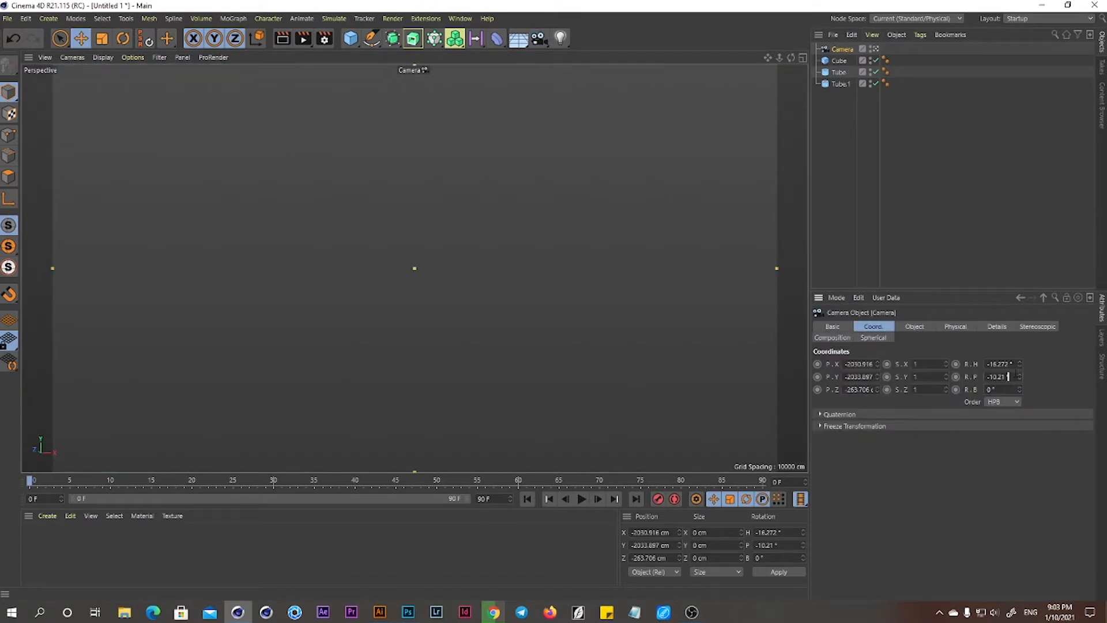
{"action": "left_click", "coordinate": [1001, 364]}
{"action": "left_click", "coordinate": [847, 363]}
{"action": "type", "text": "0"}
{"action": "left_click_drag", "start_coordinate": [844, 377], "coordinate": [881, 385]}
{"action": "type", "text": "0"}
{"action": "left_click", "coordinate": [859, 389]}
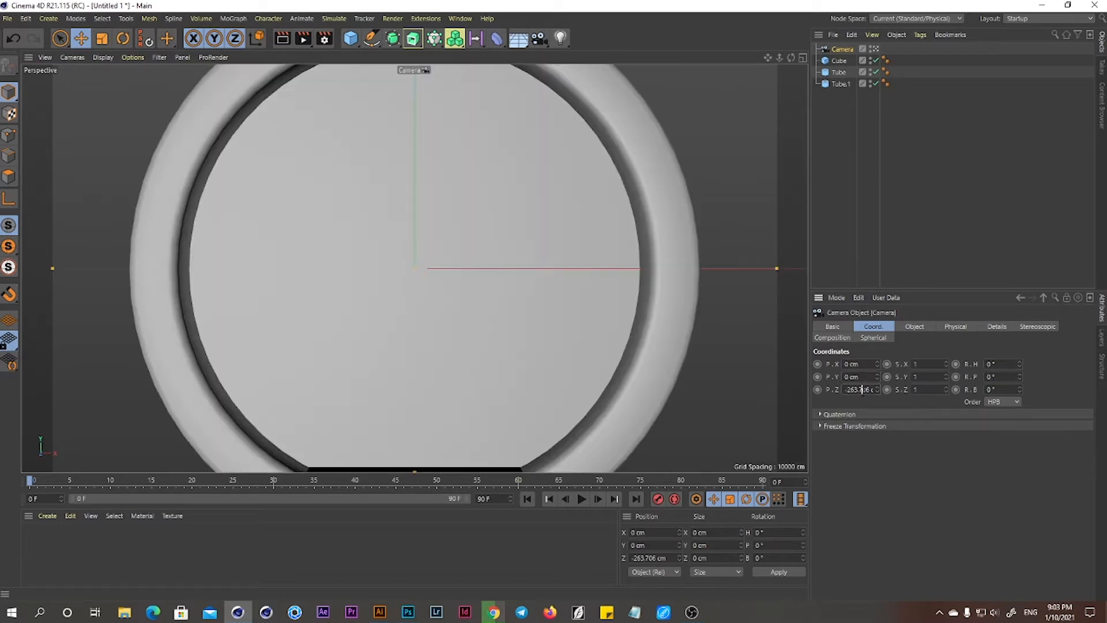
{"action": "left_click_drag", "start_coordinate": [781, 61], "coordinate": [747, 62]}
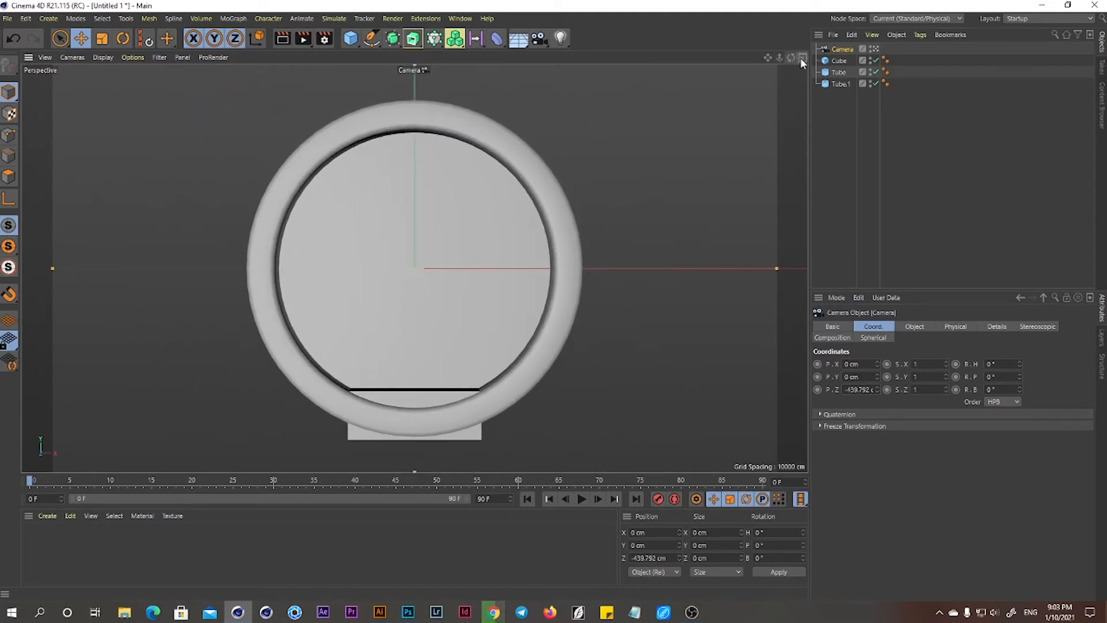
Move the cube forward in front of the ring, to about -25.4 cm in Z, and show its object properties
{"action": "left_click", "coordinate": [802, 59]}
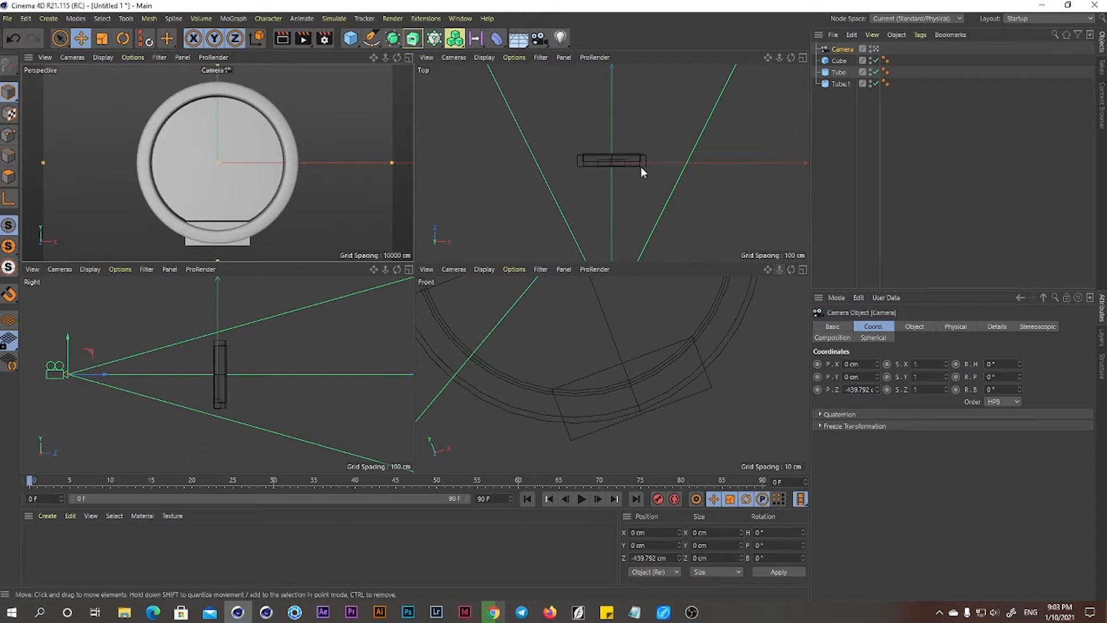
{"action": "left_click", "coordinate": [669, 384]}
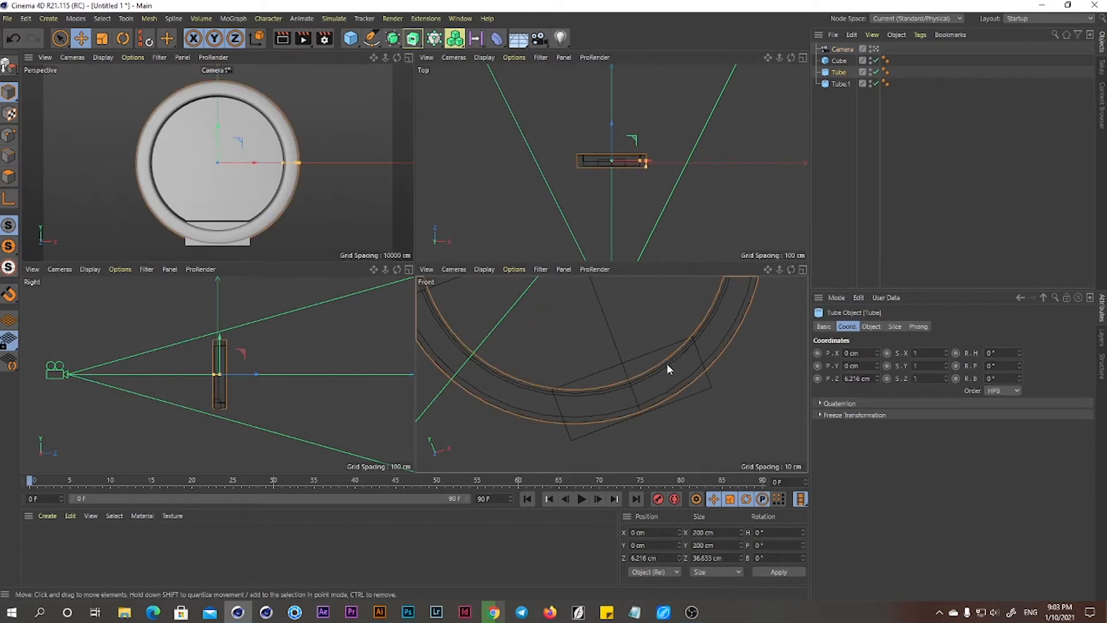
{"action": "left_click", "coordinate": [696, 395]}
{"action": "left_click_drag", "start_coordinate": [611, 129], "coordinate": [611, 136]}
{"action": "left_click", "coordinate": [869, 327]}
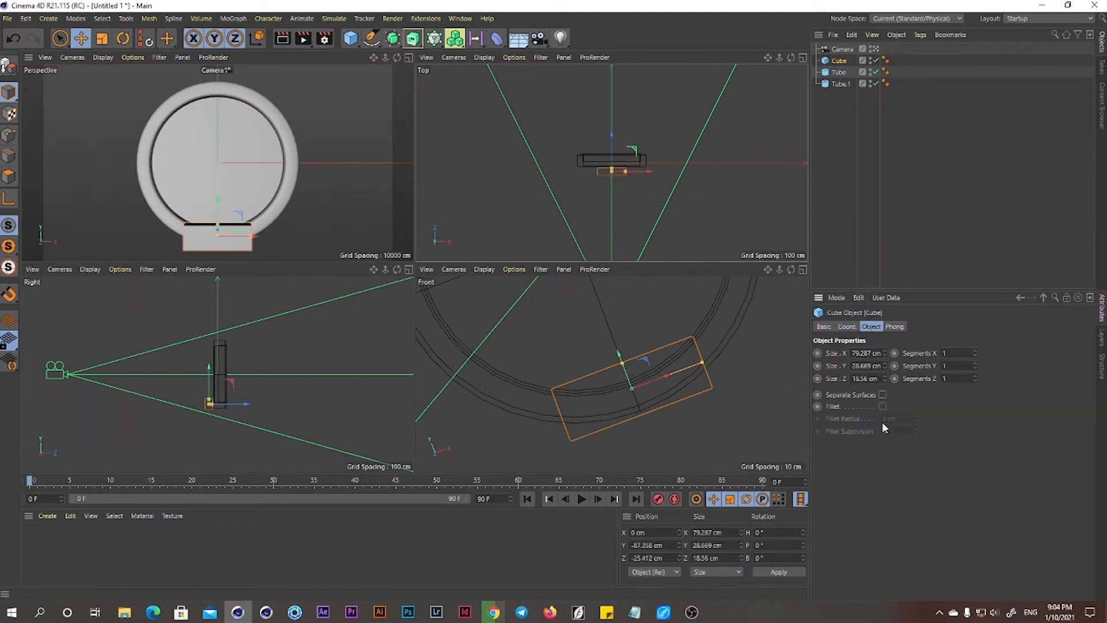
Fillet the cube's edges with a 3 cm radius and 3 subdivisions, and show the camera view alone
{"action": "left_click", "coordinate": [882, 406]}
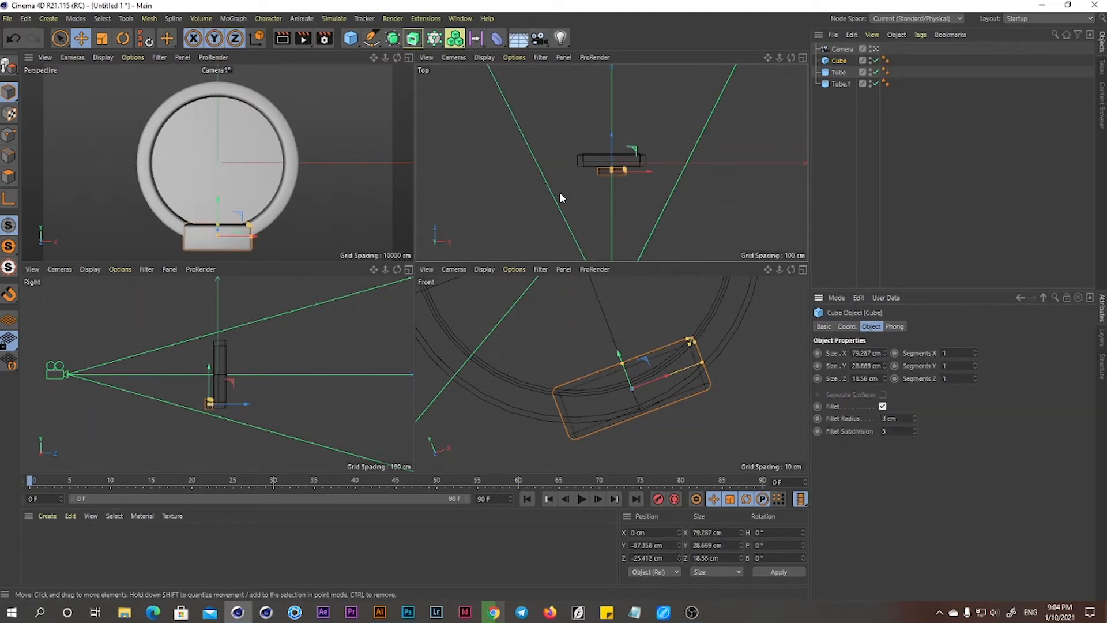
{"action": "left_click", "coordinate": [408, 57]}
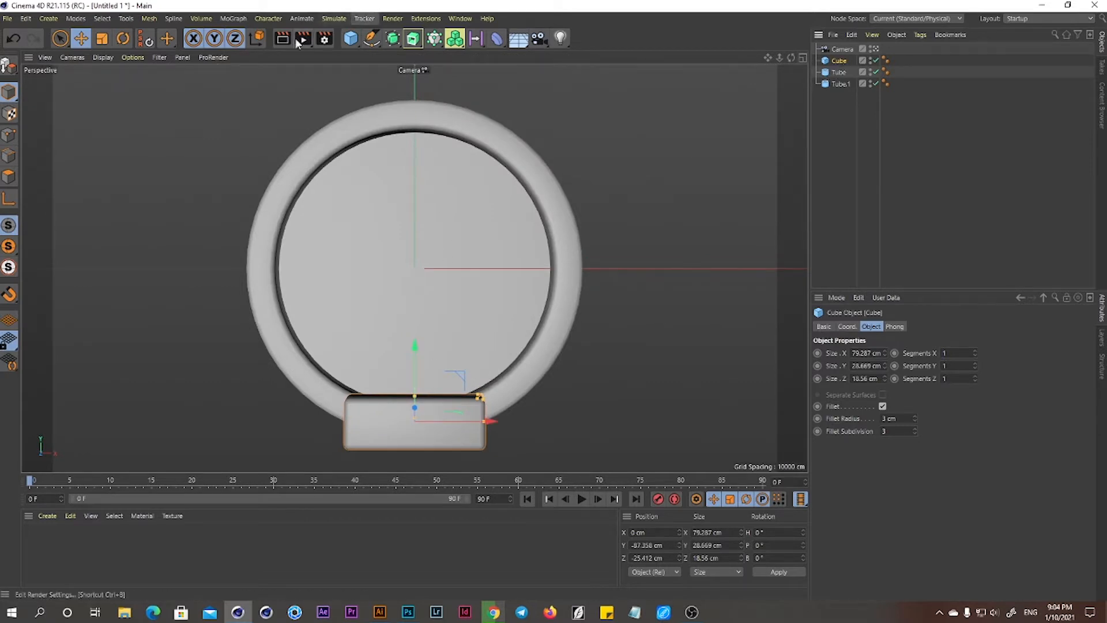
Add a MoText object with middle alignment and the text "live"
{"action": "left_click", "coordinate": [233, 18]}
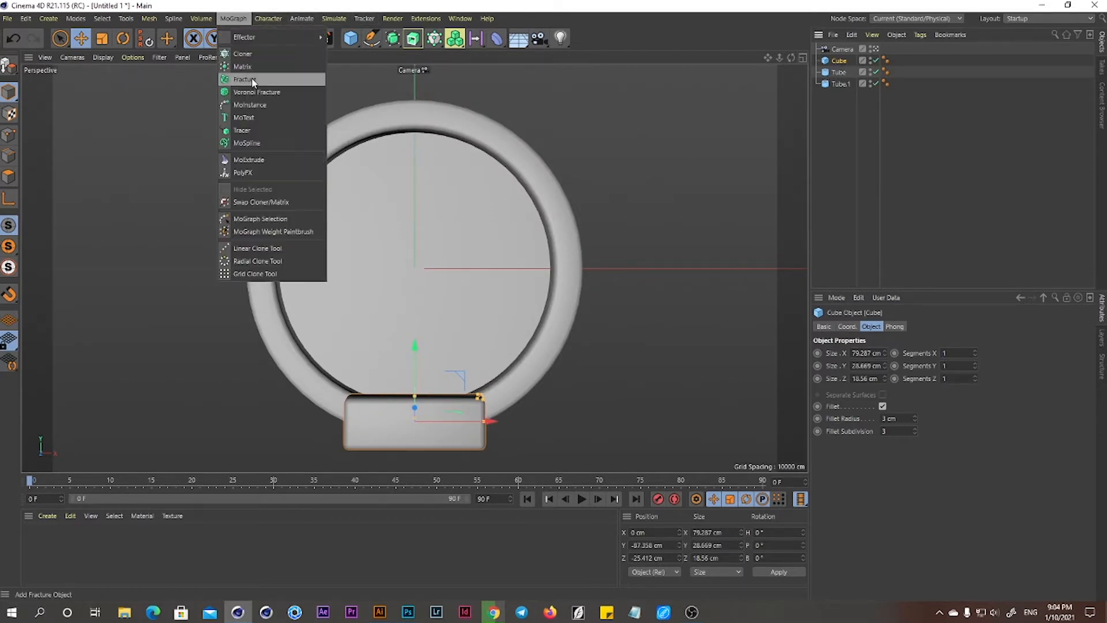
{"action": "left_click", "coordinate": [245, 118]}
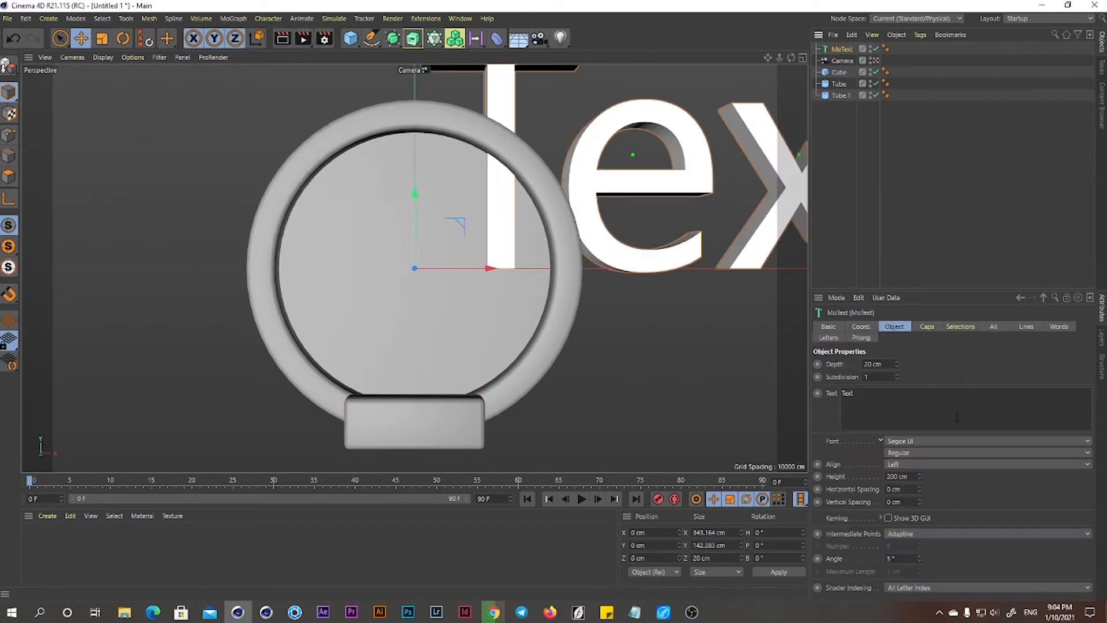
{"action": "left_click", "coordinate": [915, 465]}
{"action": "left_click", "coordinate": [914, 489]}
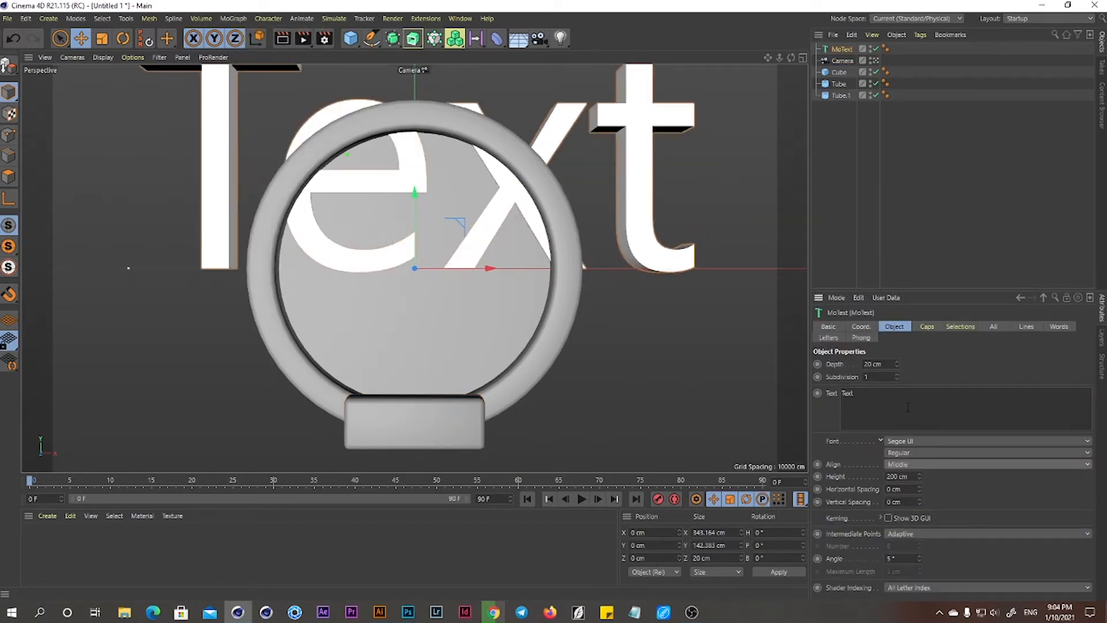
{"action": "double_click", "coordinate": [875, 398]}
{"action": "type", "text": "Me"}
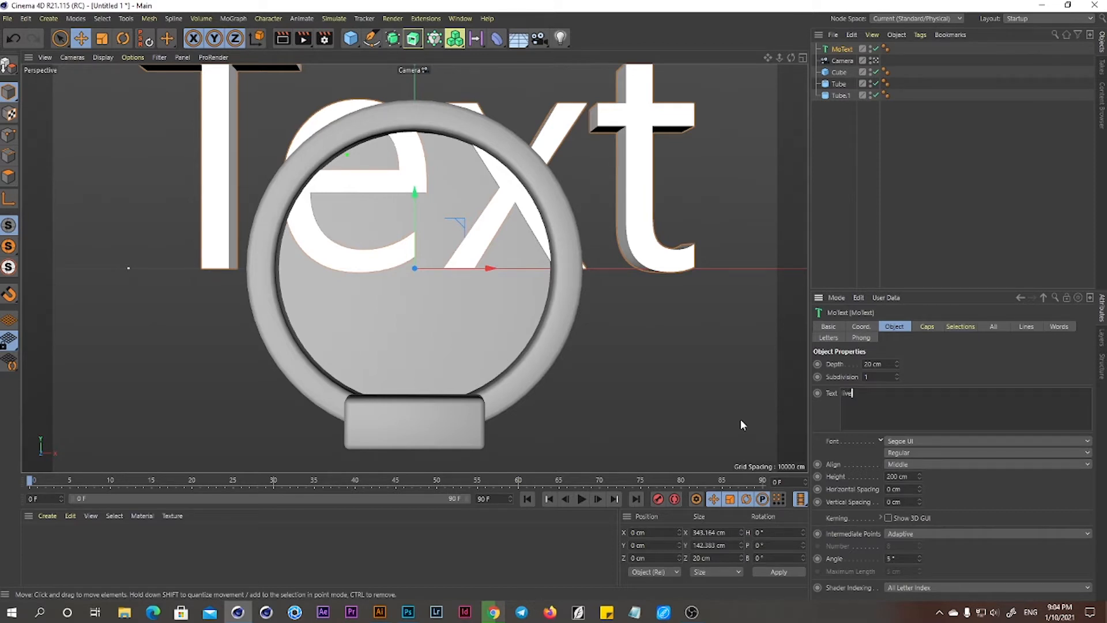
{"action": "left_click", "coordinate": [878, 377]}
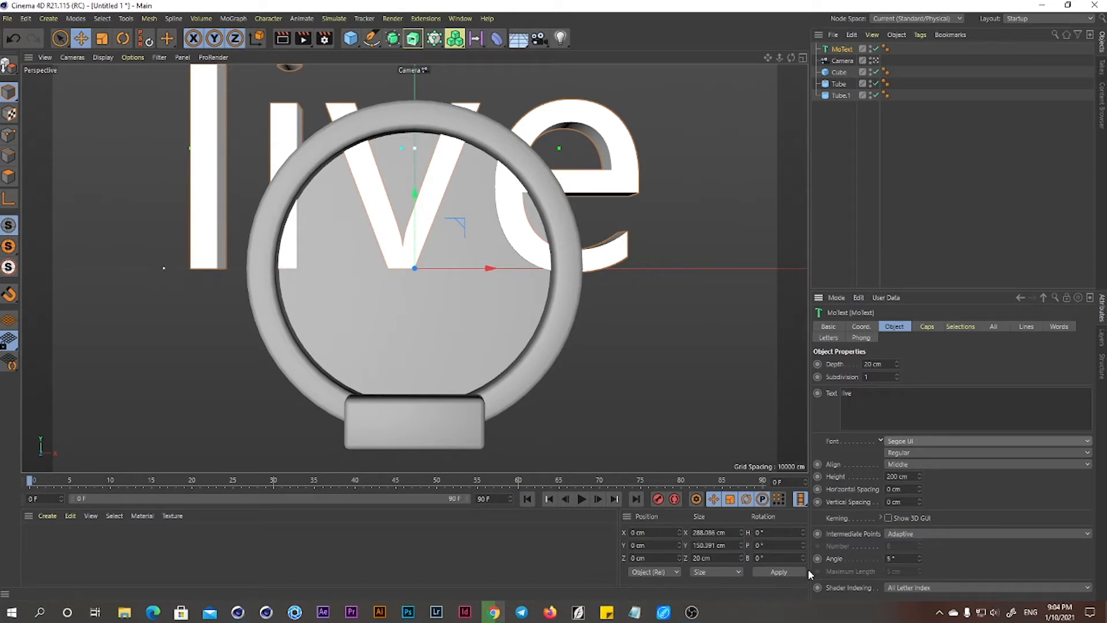
Change the text object's font to Russo One and its wording to "LIVE" in capitals
{"action": "left_click", "coordinate": [906, 442]}
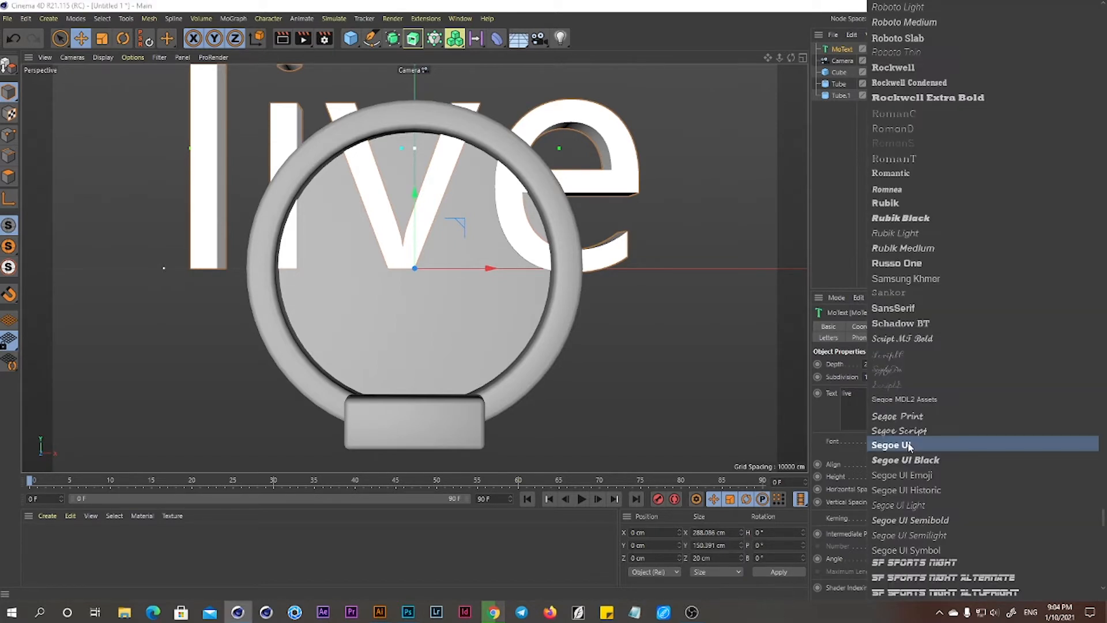
{"action": "left_click", "coordinate": [917, 266]}
{"action": "double_click", "coordinate": [861, 395]}
{"action": "key", "text": "i"}
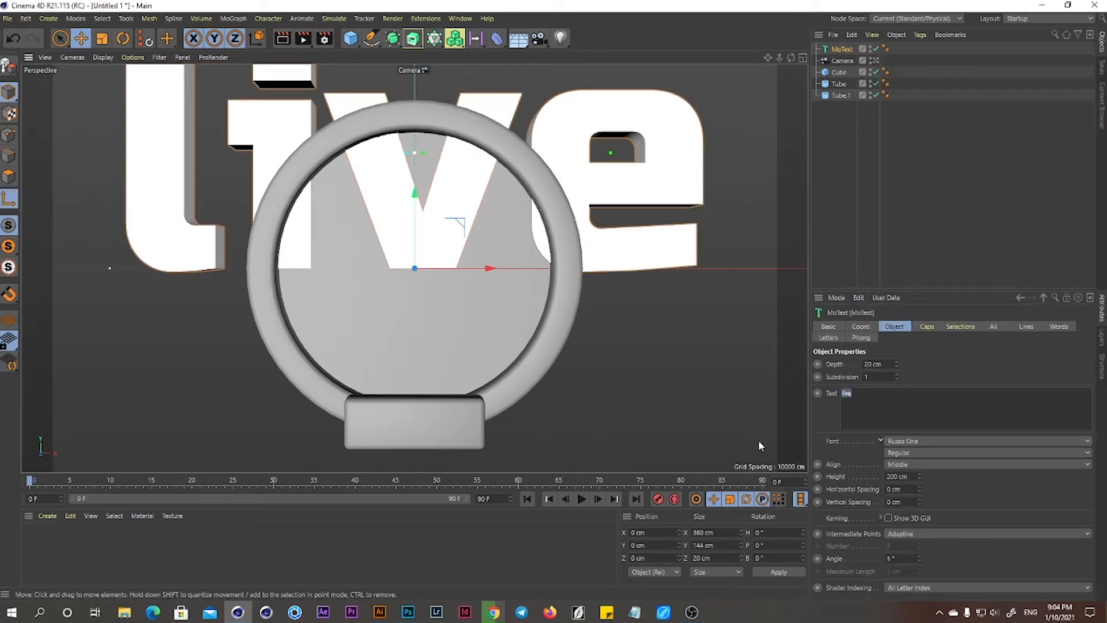
{"action": "left_click", "coordinate": [841, 49]}
{"action": "left_click", "coordinate": [879, 397]}
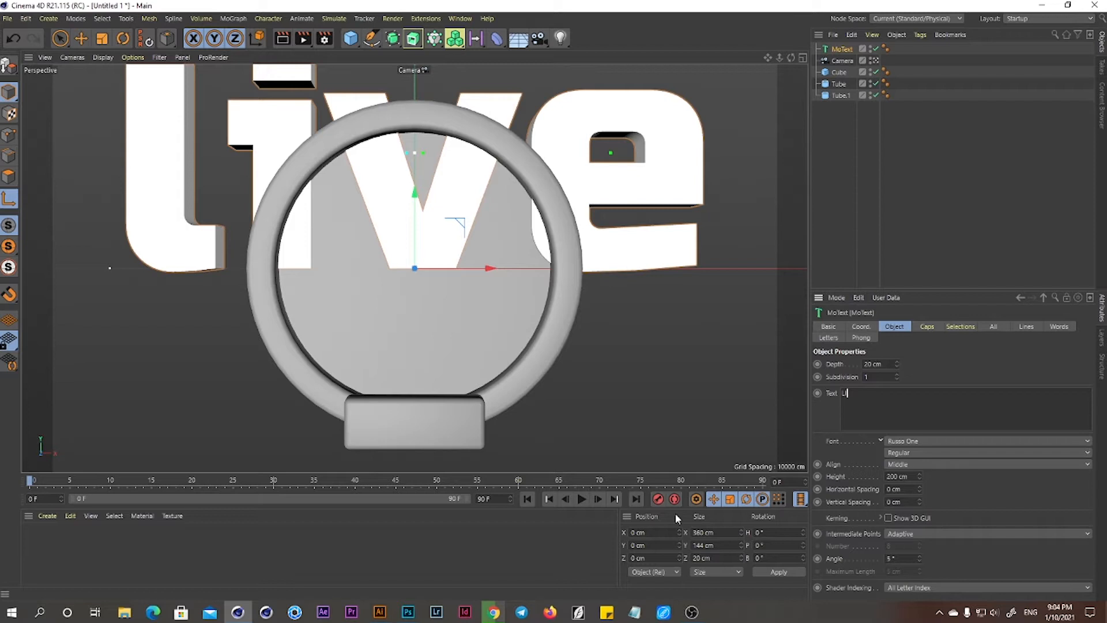
{"action": "left_click", "coordinate": [888, 379]}
Reduce the text height to 39 cm and move it in front of the block, to about -98.5 cm in Y and -50.8 cm in Z
{"action": "left_click_drag", "start_coordinate": [919, 476], "coordinate": [919, 527]}
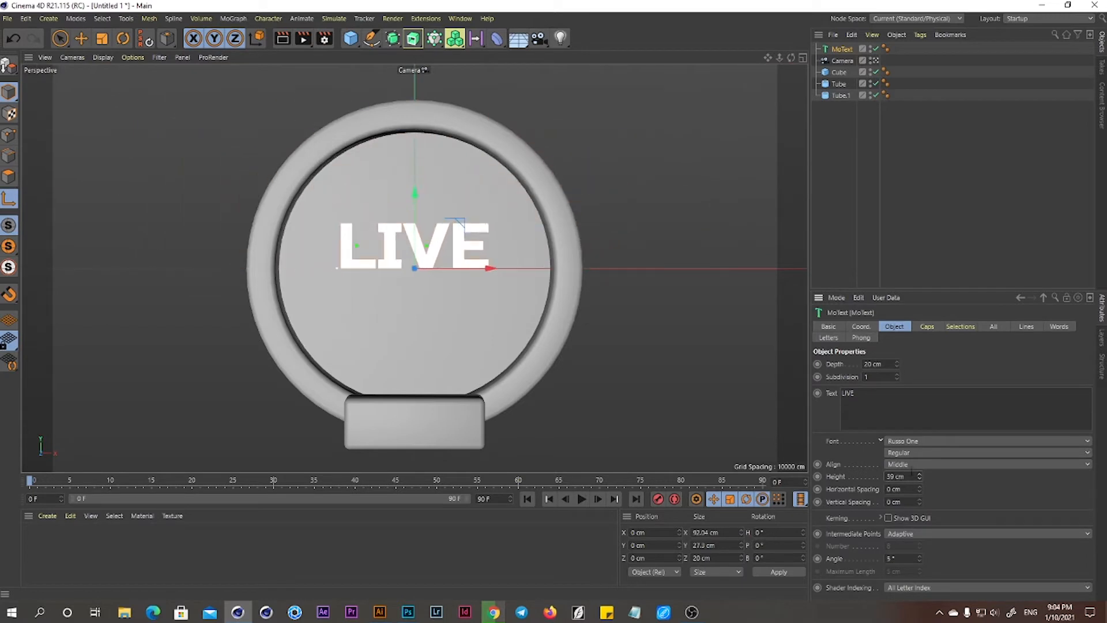
{"action": "left_click", "coordinate": [81, 38]}
{"action": "left_click_drag", "start_coordinate": [415, 193], "coordinate": [416, 358]}
{"action": "left_click", "coordinate": [802, 58]}
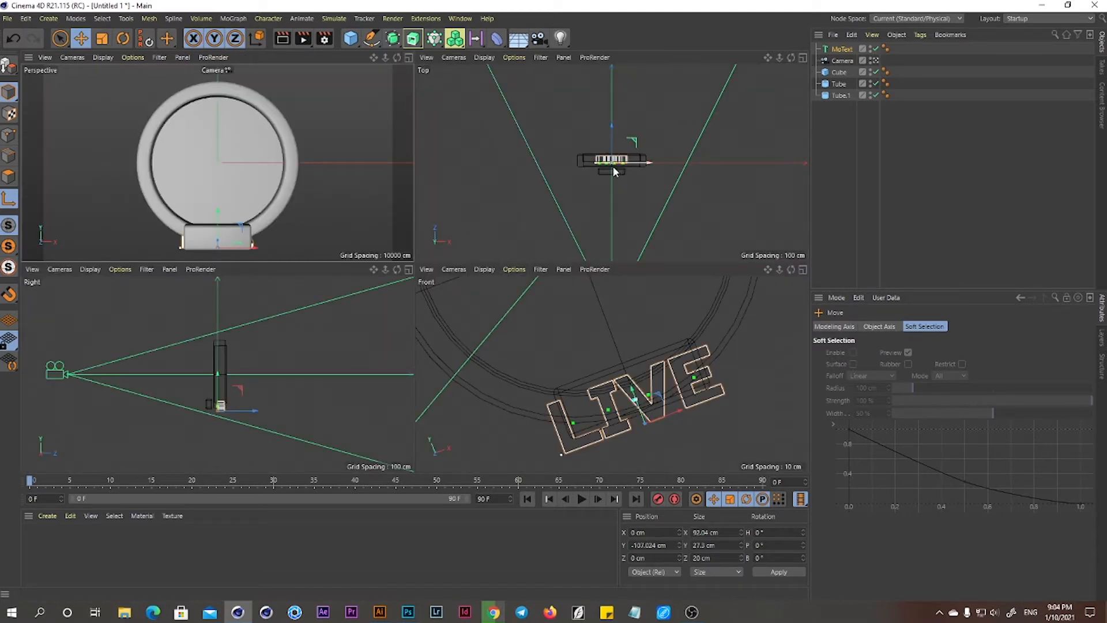
{"action": "left_click_drag", "start_coordinate": [611, 129], "coordinate": [598, 153]}
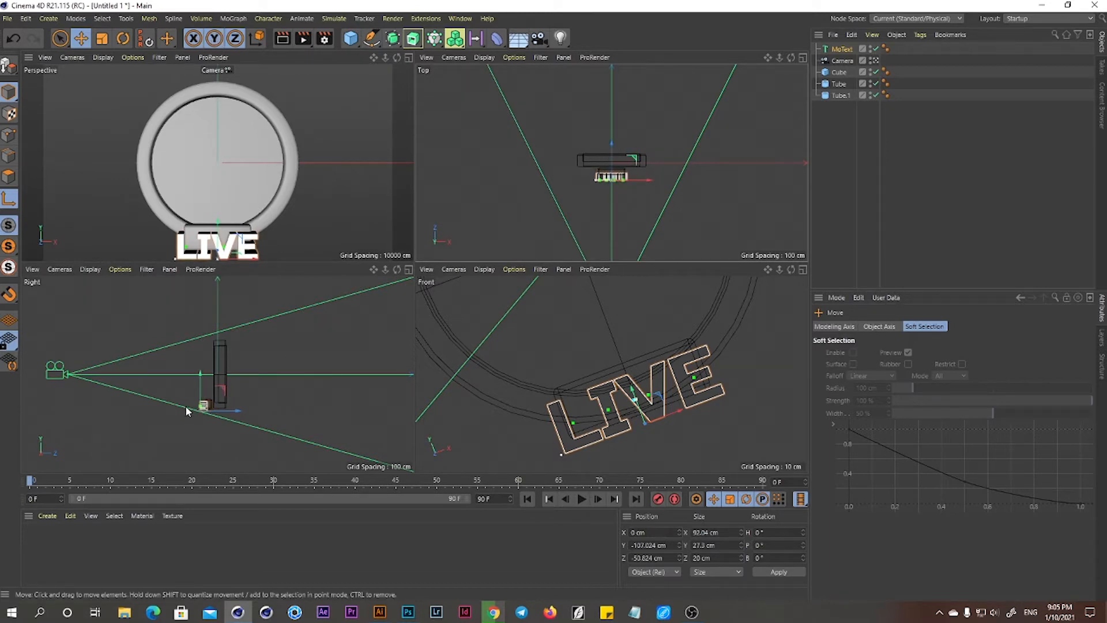
{"action": "left_click_drag", "start_coordinate": [200, 388], "coordinate": [198, 368]}
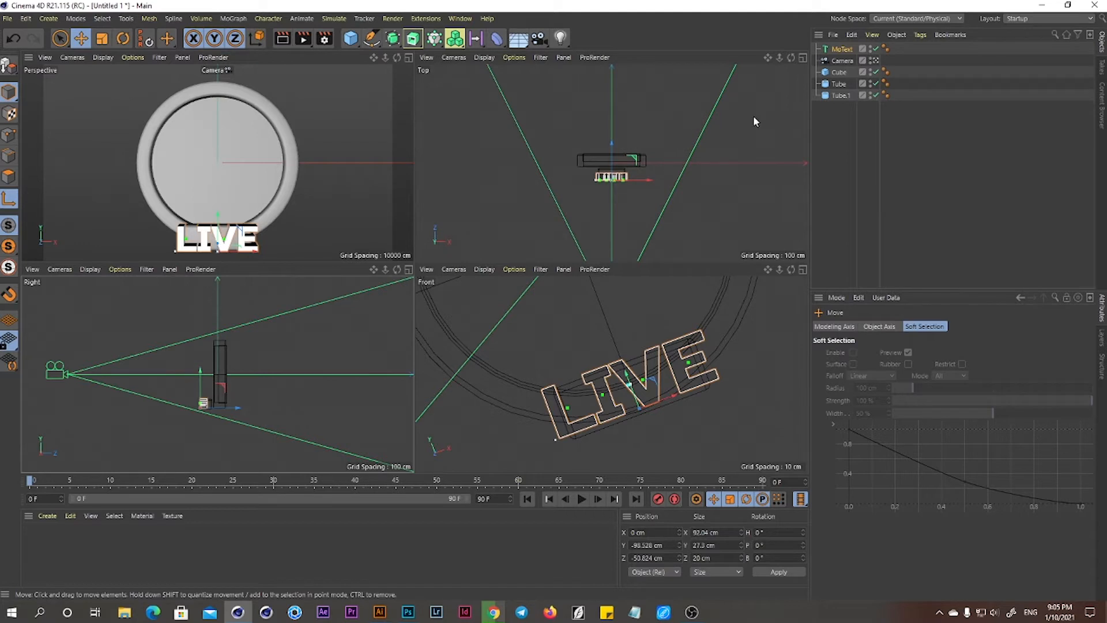
Reduce the text height to 22 cm and fit it onto the block's face, at about -93.2 cm in Y and -44 cm in Z
{"action": "left_click", "coordinate": [843, 49]}
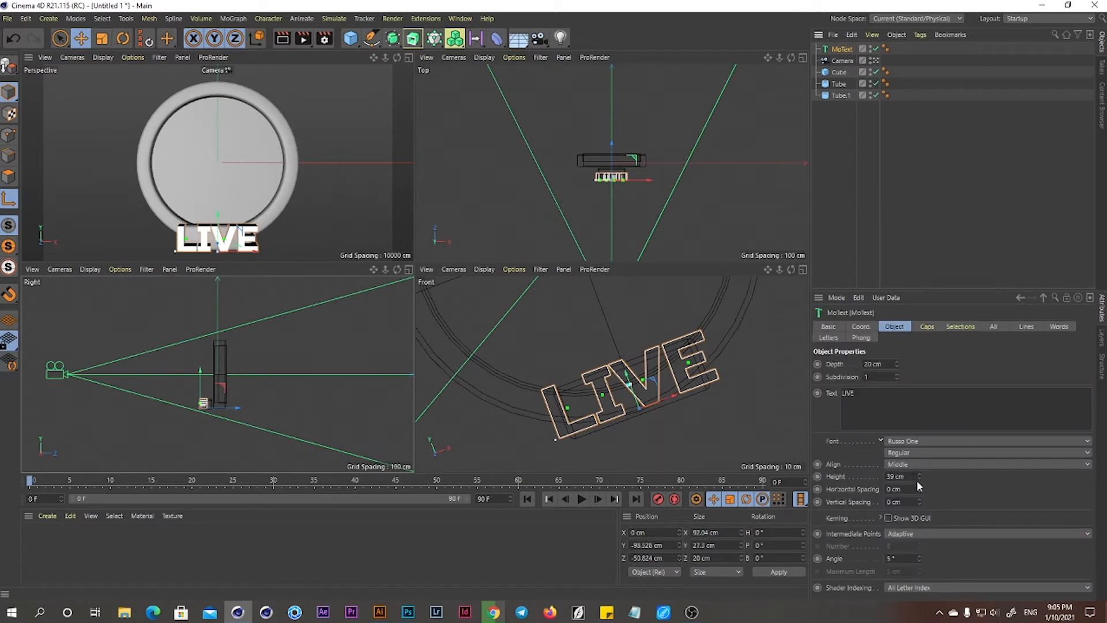
{"action": "left_click_drag", "start_coordinate": [919, 477], "coordinate": [894, 477]}
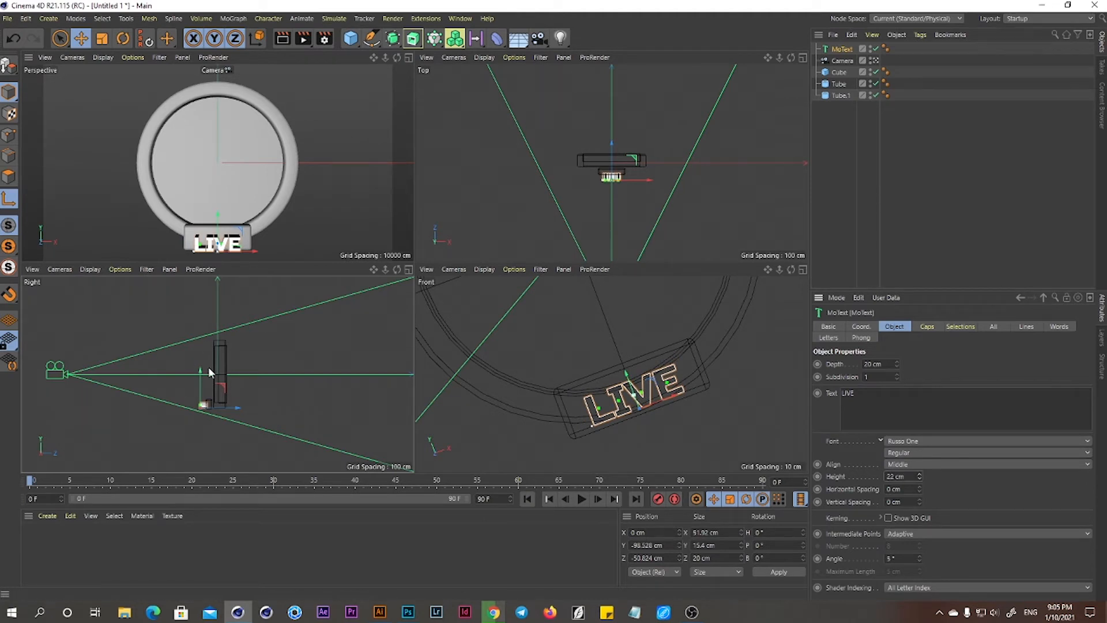
{"action": "left_click_drag", "start_coordinate": [203, 372], "coordinate": [203, 371]}
{"action": "left_click_drag", "start_coordinate": [218, 213], "coordinate": [219, 211]}
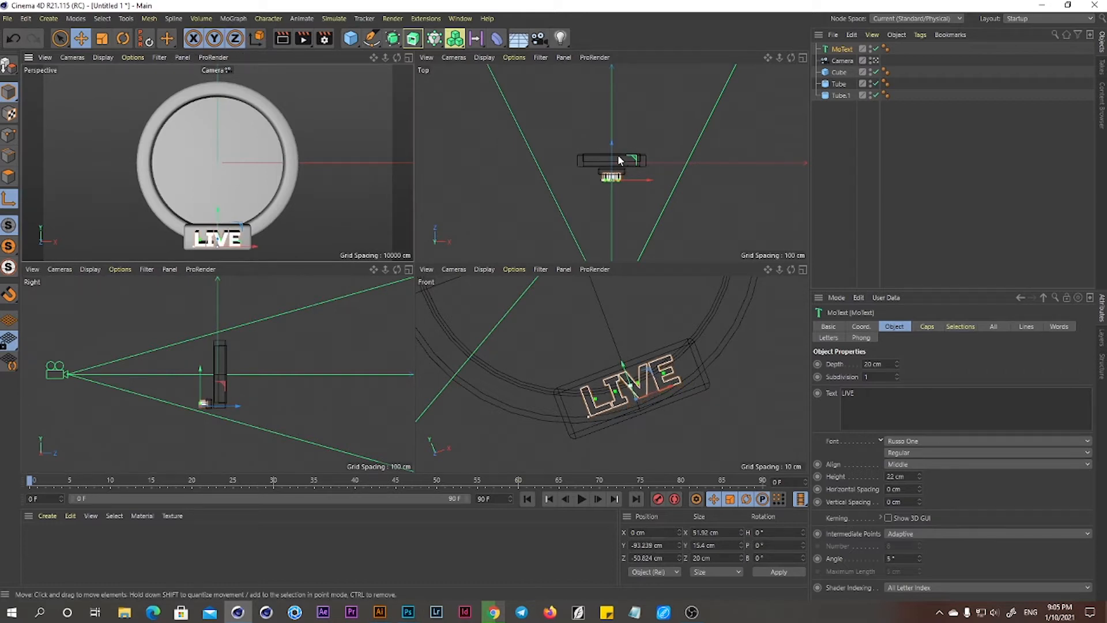
{"action": "left_click_drag", "start_coordinate": [609, 147], "coordinate": [607, 144]}
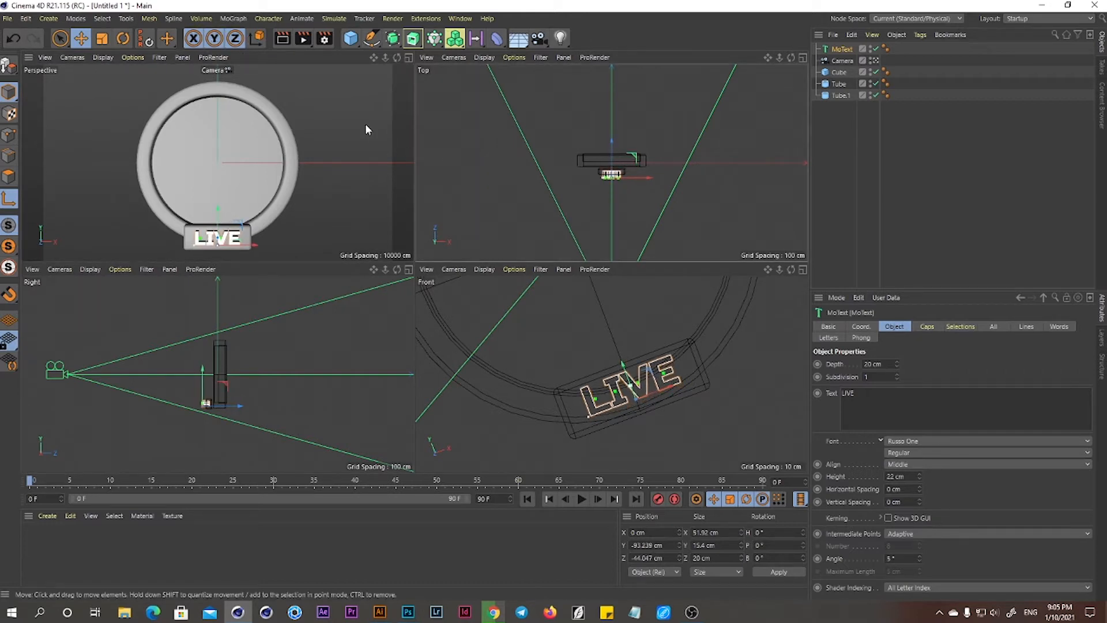
{"action": "left_click", "coordinate": [408, 58]}
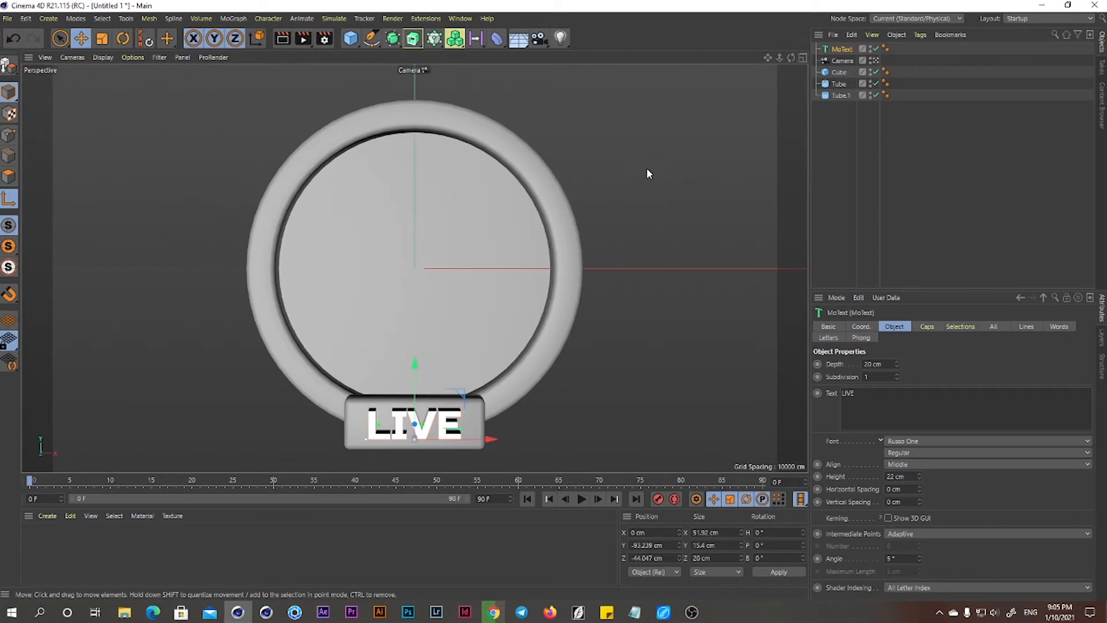
Give the text's caps a round bevel of 0.85 cm and place the text inside a Subdivision Surface
{"action": "left_click", "coordinate": [926, 327]}
{"action": "left_click_drag", "start_coordinate": [919, 428], "coordinate": [920, 429]}
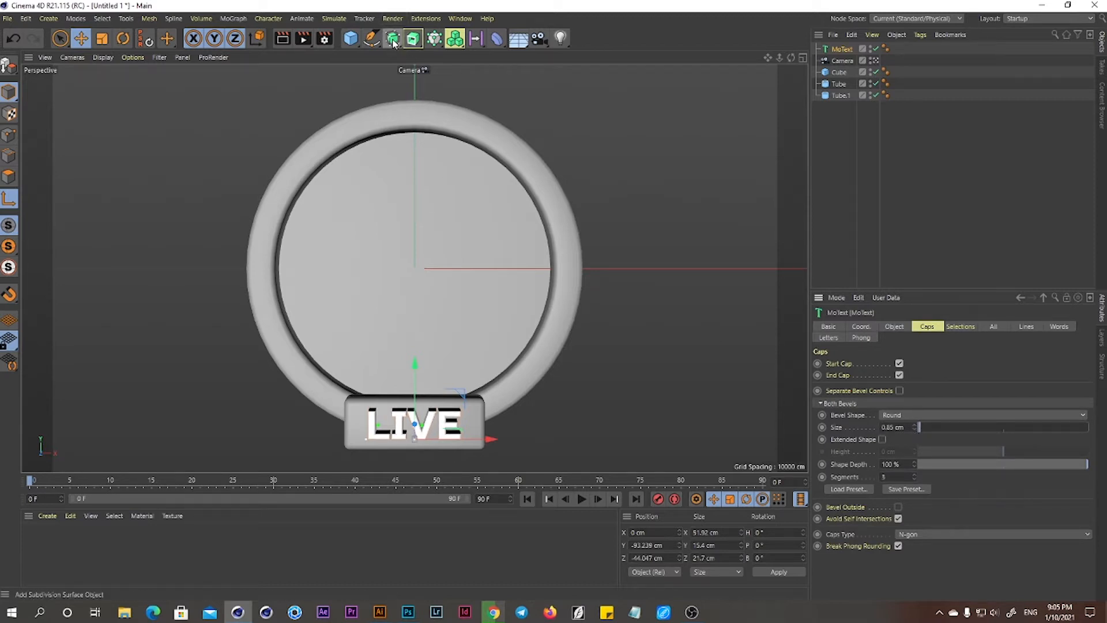
{"action": "left_click", "coordinate": [413, 39], "text": "alt"}
{"action": "left_click", "coordinate": [848, 61]}
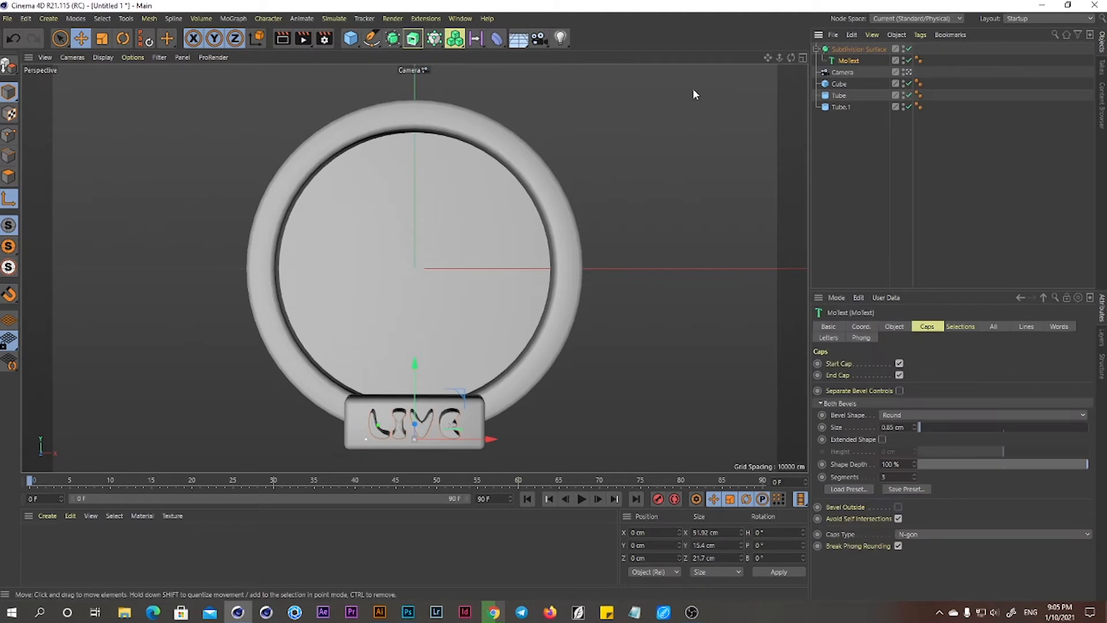
{"action": "left_click_drag", "start_coordinate": [497, 45], "coordinate": [561, 56]}
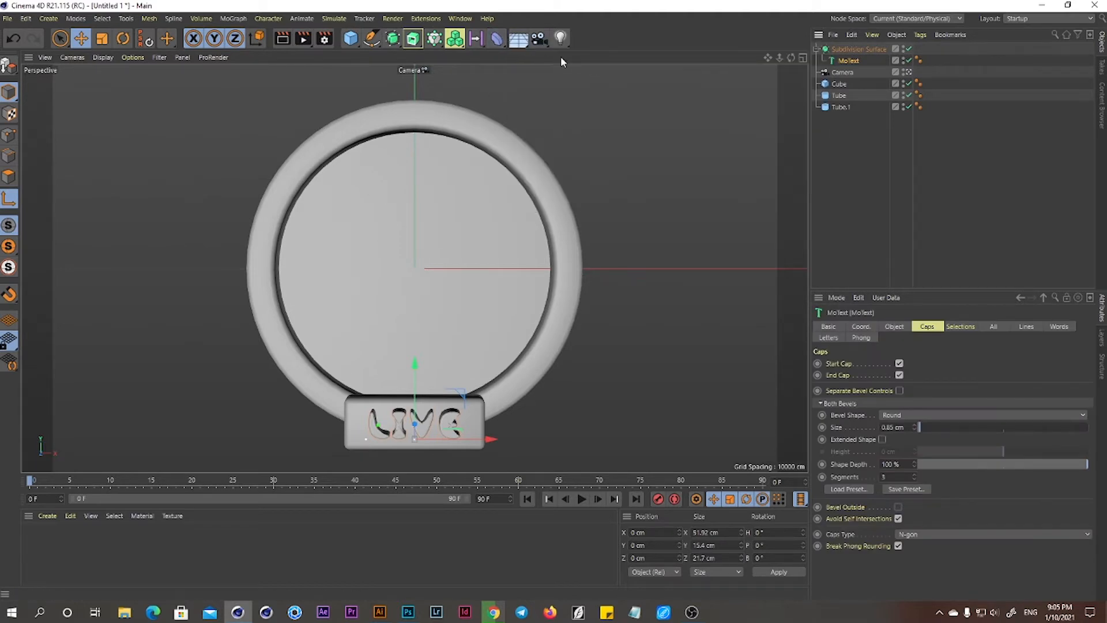
{"action": "left_click", "coordinate": [505, 46]}
{"action": "key", "text": "ctrl+z"}
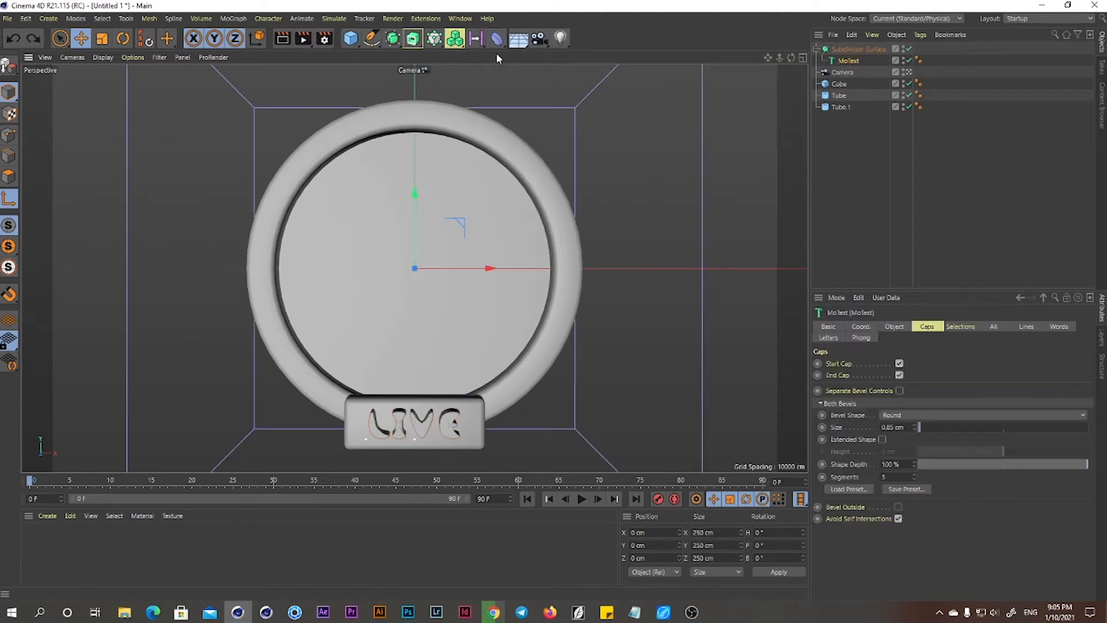
Add an FFD deformer under the text object, fit it to its parent and enlarge its grid beyond the letters
{"action": "left_click_drag", "start_coordinate": [500, 43], "coordinate": [768, 88]}
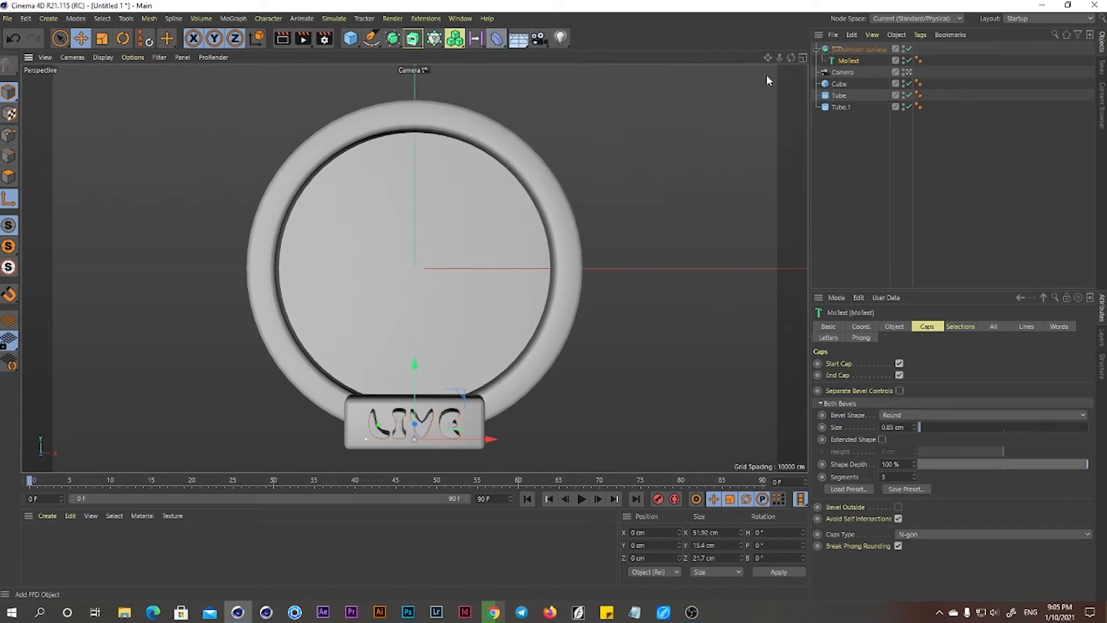
{"action": "left_click_drag", "start_coordinate": [837, 48], "coordinate": [848, 73]}
{"action": "left_click", "coordinate": [837, 408]}
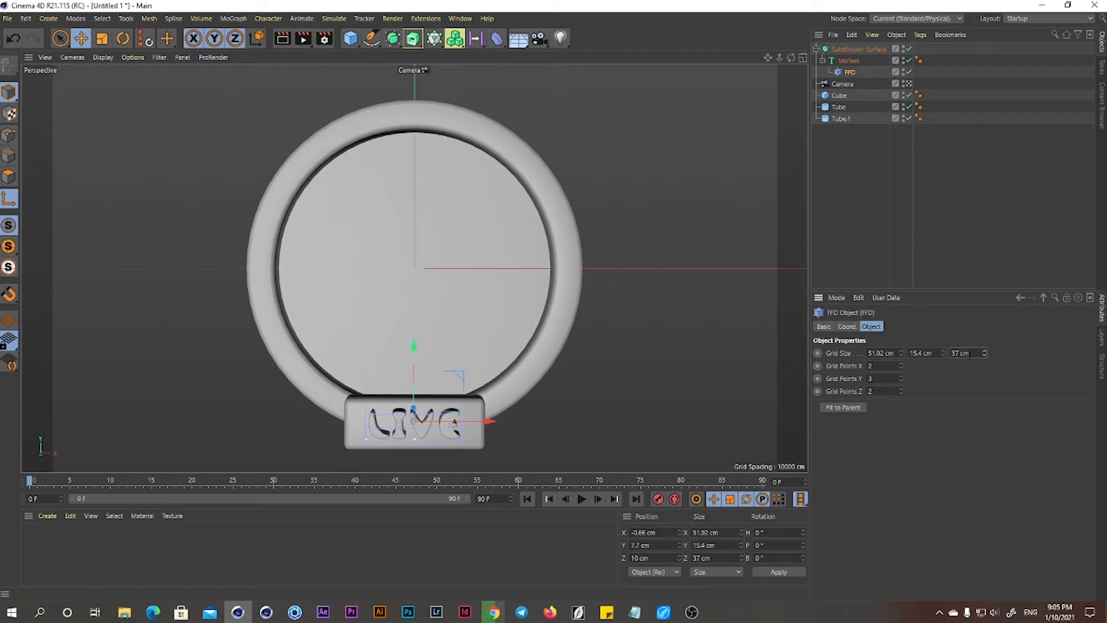
{"action": "left_click_drag", "start_coordinate": [944, 354], "coordinate": [973, 354]}
Set the text's caps type to Delaunay and its intermediate points to Natural
{"action": "left_click", "coordinate": [850, 60]}
{"action": "left_click", "coordinate": [928, 534]}
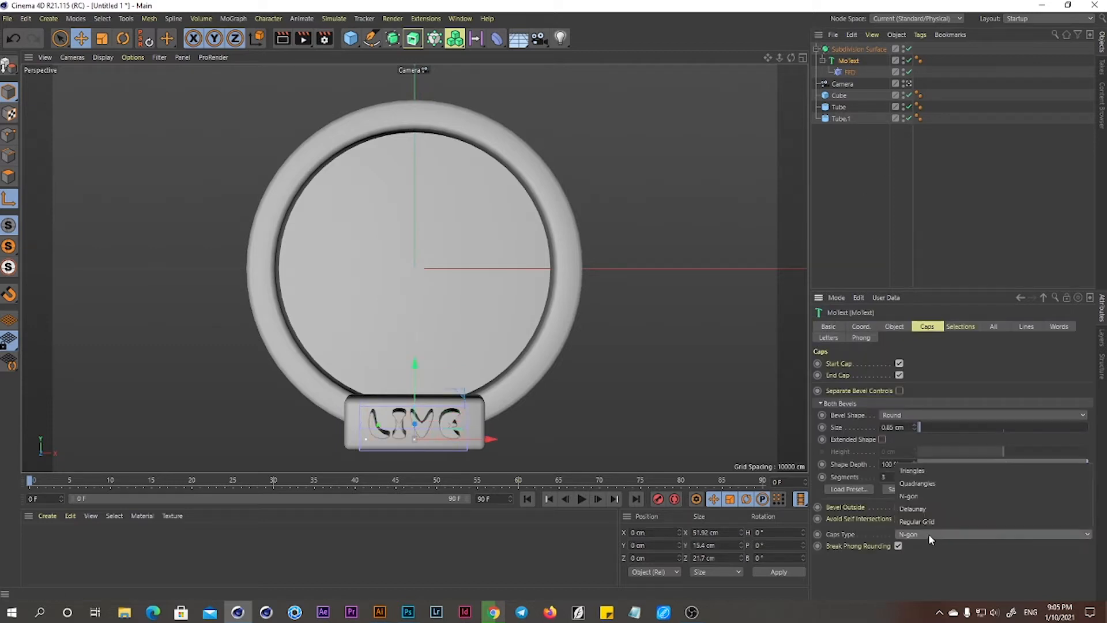
{"action": "left_click", "coordinate": [925, 512]}
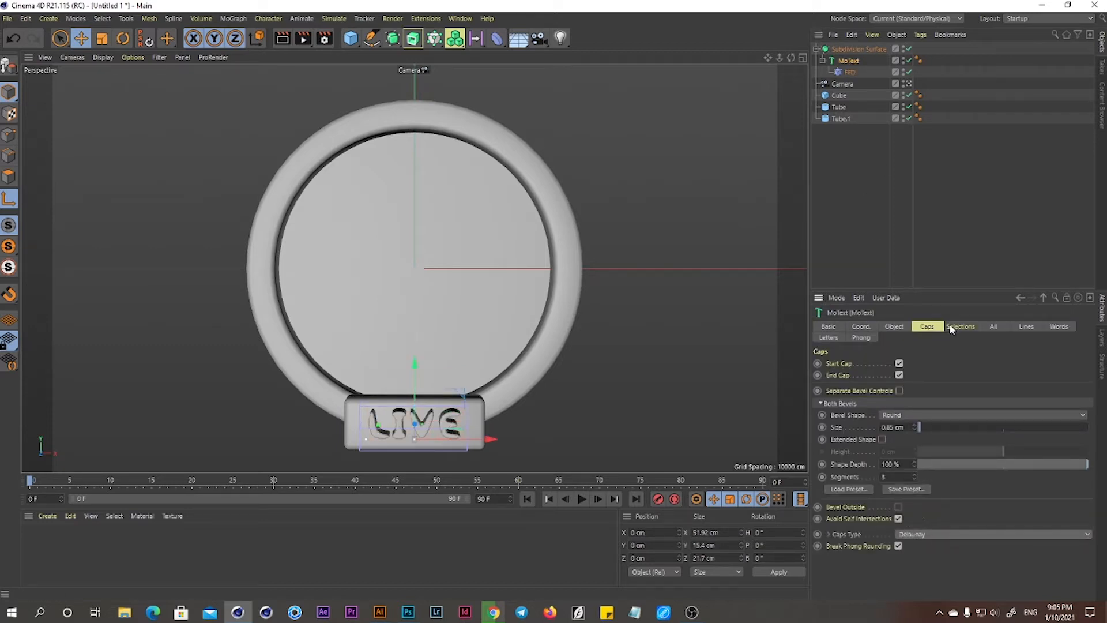
{"action": "left_click", "coordinate": [895, 327]}
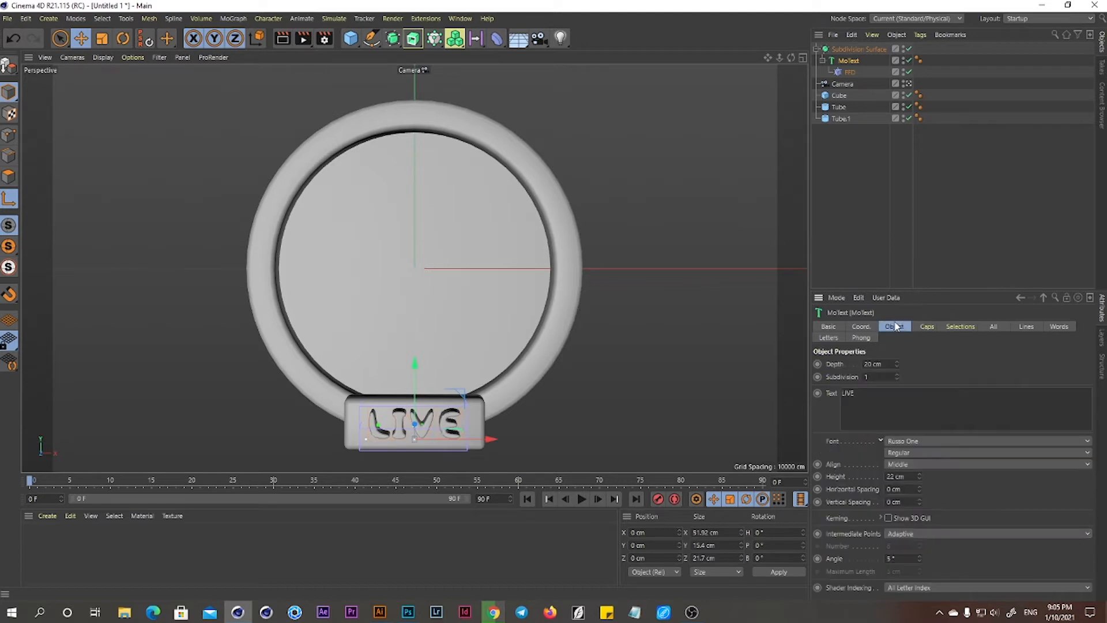
{"action": "left_click", "coordinate": [907, 535]}
{"action": "left_click", "coordinate": [915, 489]}
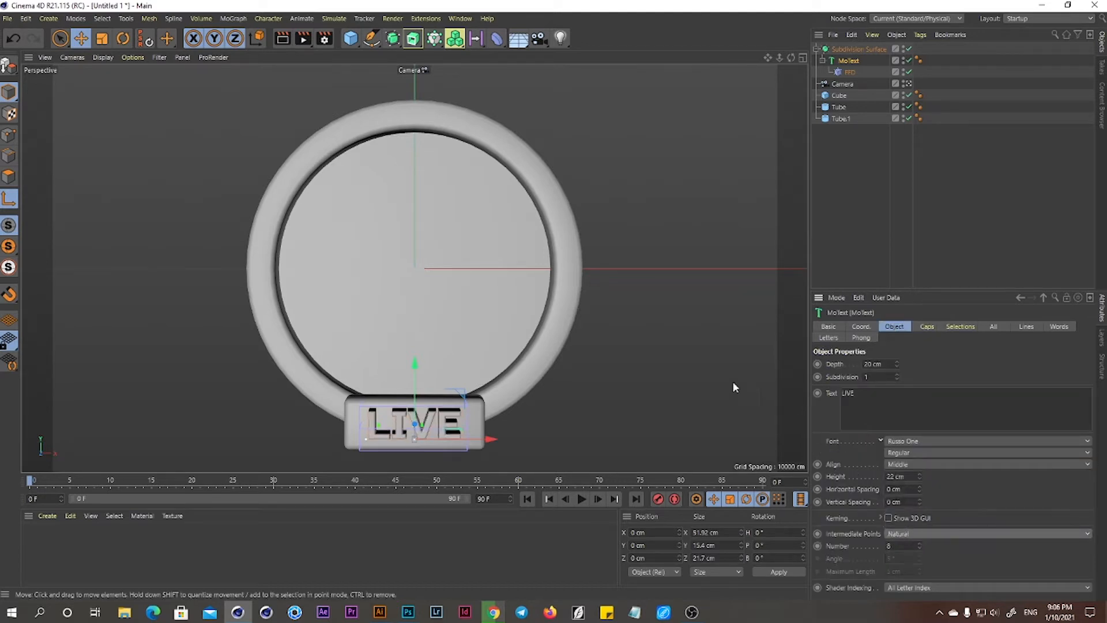
Group the Subdivision Surface, the cube and both tubes under one null named LOGO
{"action": "left_click", "coordinate": [818, 49]}
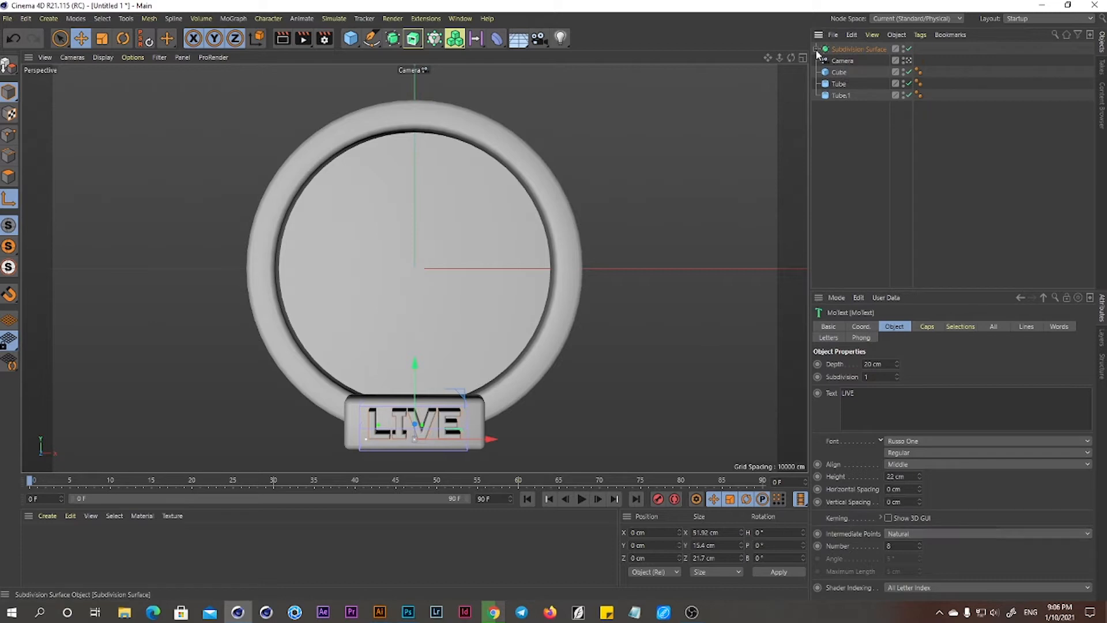
{"action": "left_click", "coordinate": [837, 73]}
{"action": "left_click", "coordinate": [840, 96], "text": "shift"}
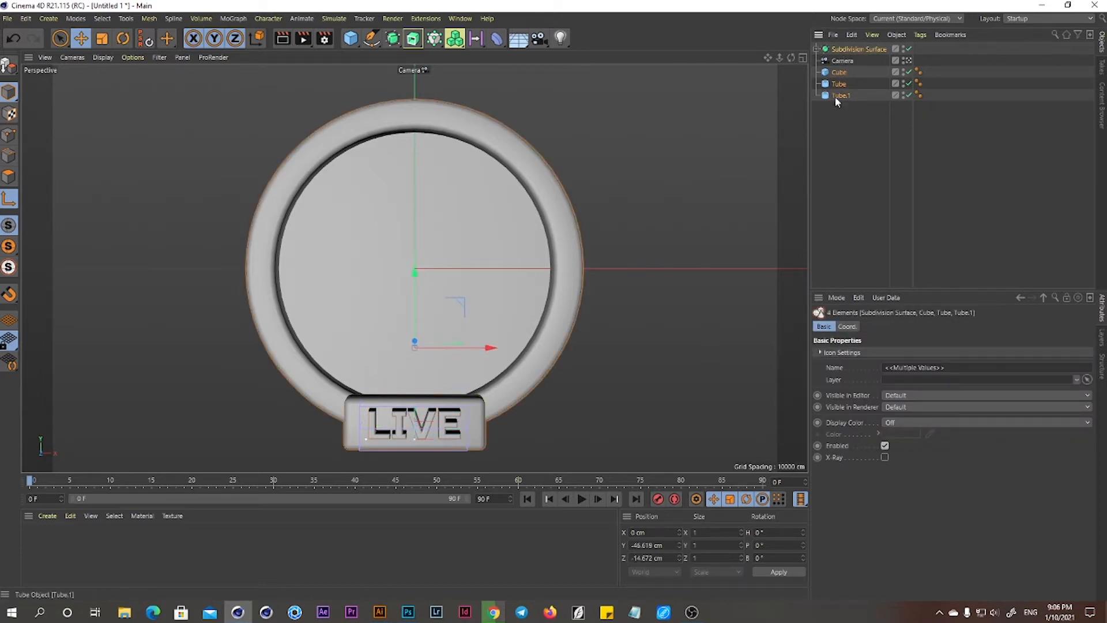
{"action": "key", "text": "alt+g"}
{"action": "double_click", "coordinate": [838, 50]}
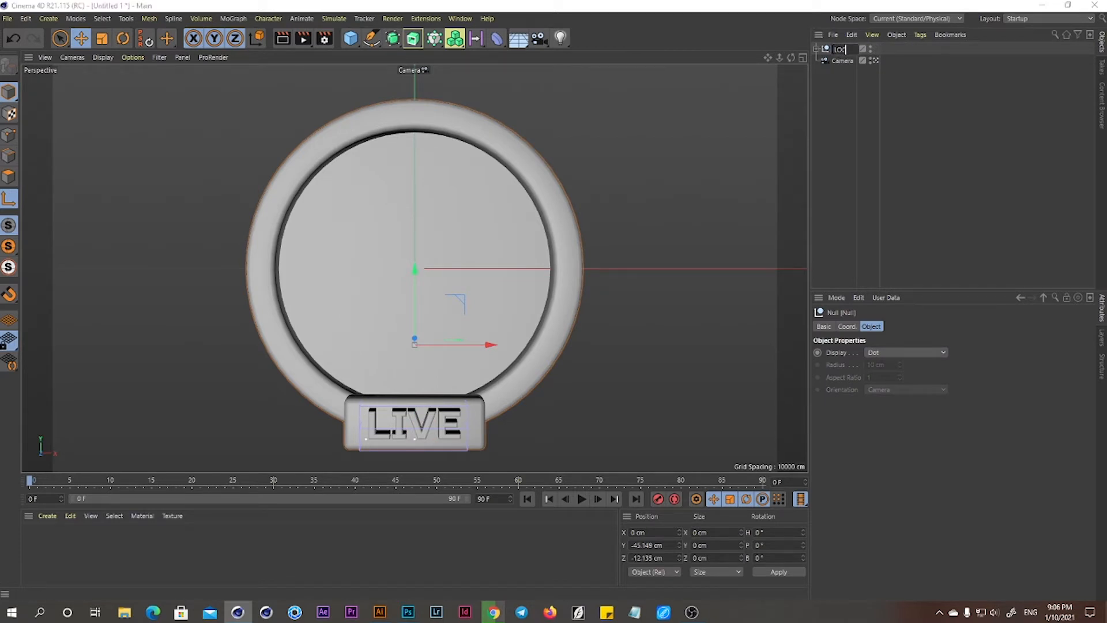
{"action": "type", "text": "LOGO"}
{"action": "key", "text": "Return"}
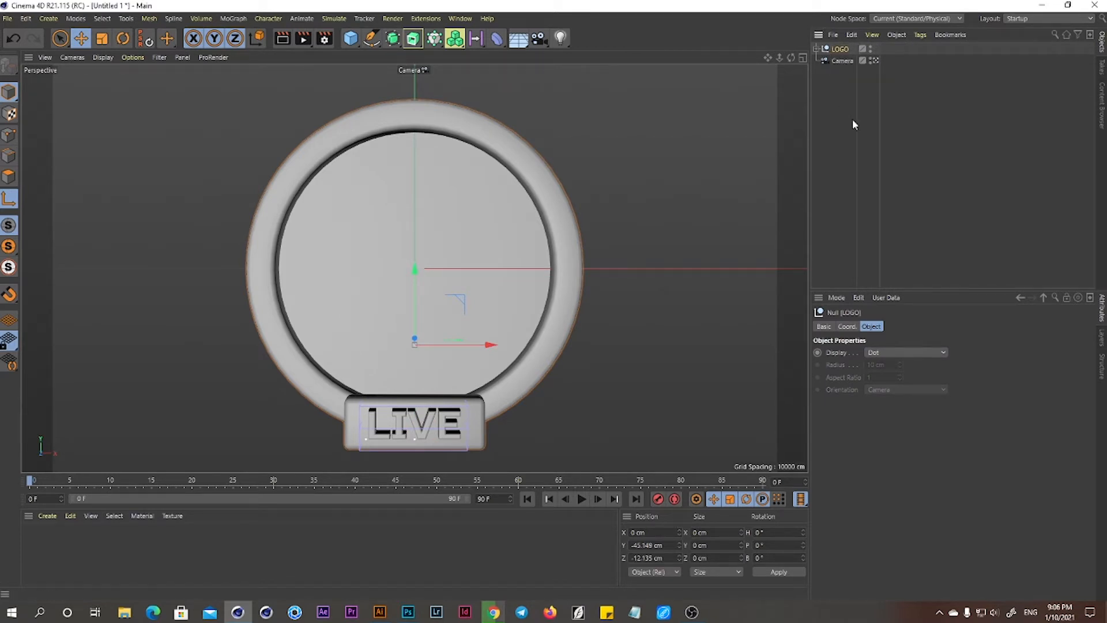
Add an omni light and a second camera to the scene
{"action": "left_click", "coordinate": [560, 38]}
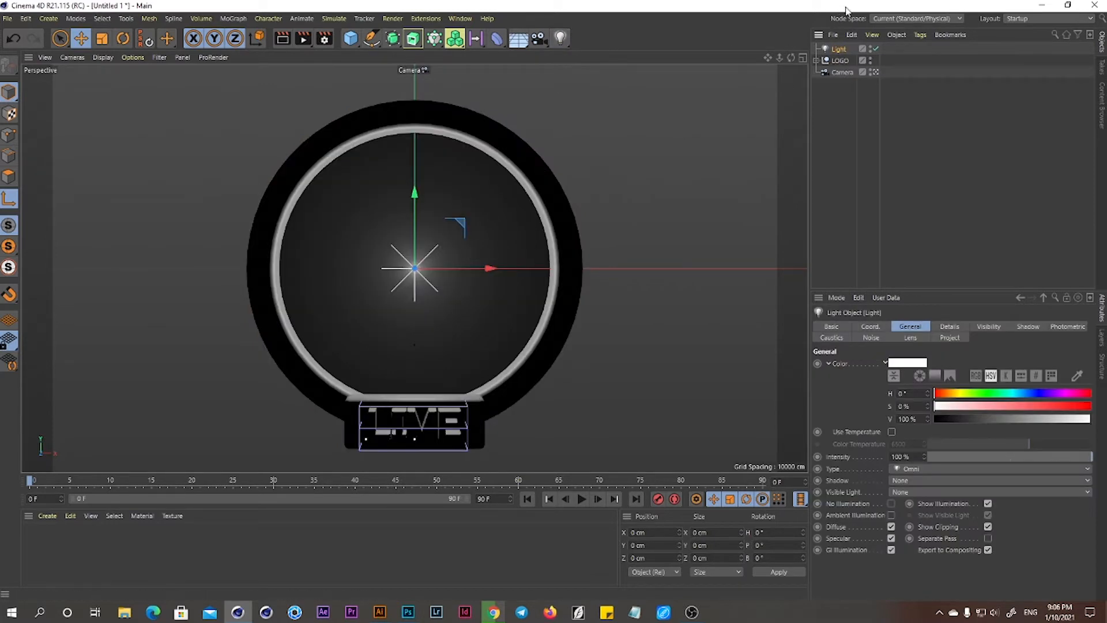
{"action": "left_click", "coordinate": [874, 71]}
{"action": "left_click", "coordinate": [539, 38]}
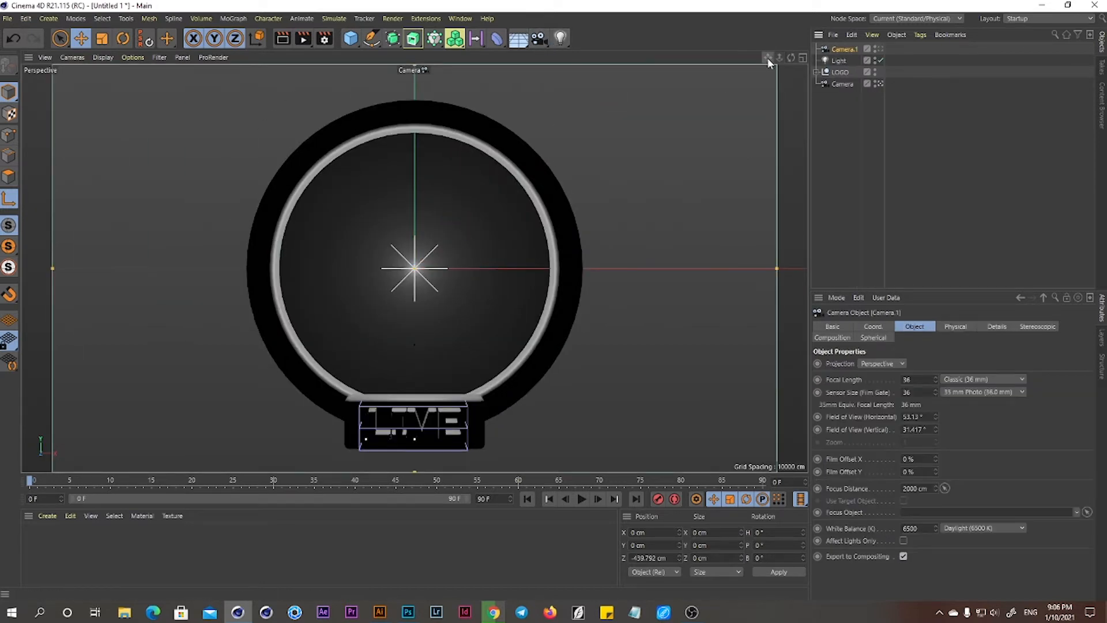
Move the omni light about 172 cm out in front of the logo along the Z axis
{"action": "left_click_drag", "start_coordinate": [790, 57], "coordinate": [709, 62]}
{"action": "left_click", "coordinate": [839, 59]}
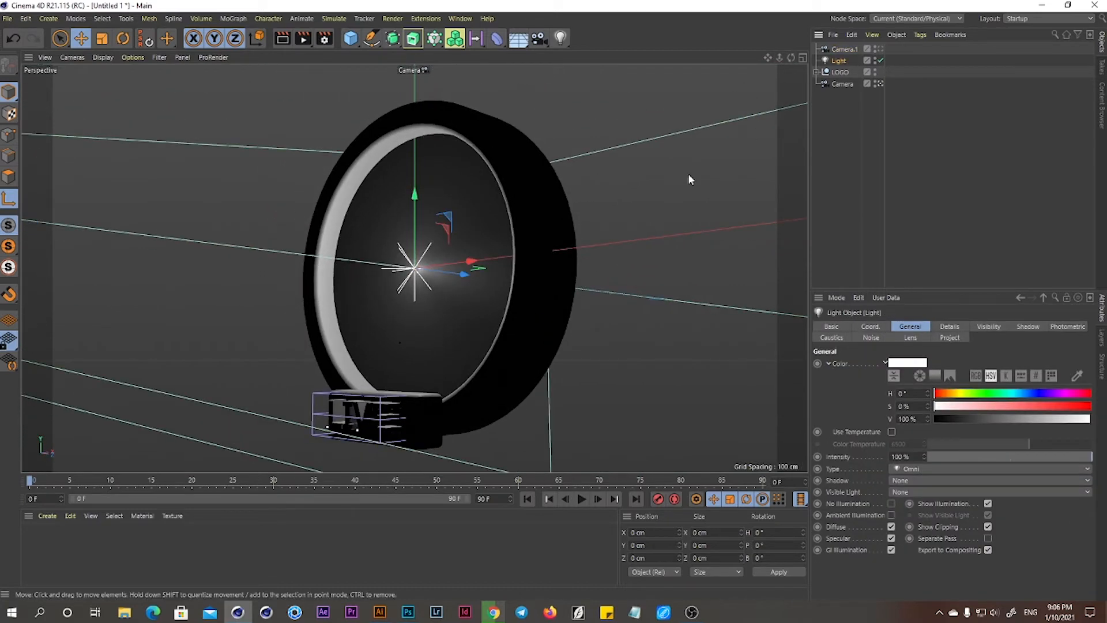
{"action": "left_click_drag", "start_coordinate": [458, 275], "coordinate": [202, 339], "text": "alt"}
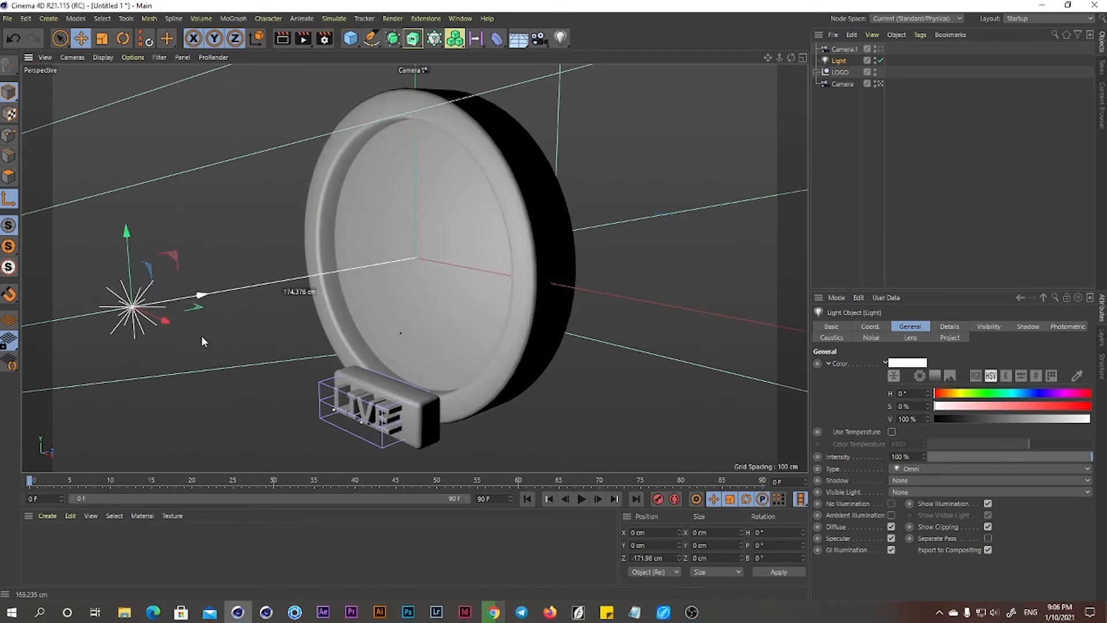
Add two more omni lights, one about 181 cm along X and one about 247 cm up along Y
{"action": "left_click", "coordinate": [559, 38]}
{"action": "left_click_drag", "start_coordinate": [470, 262], "coordinate": [735, 323]}
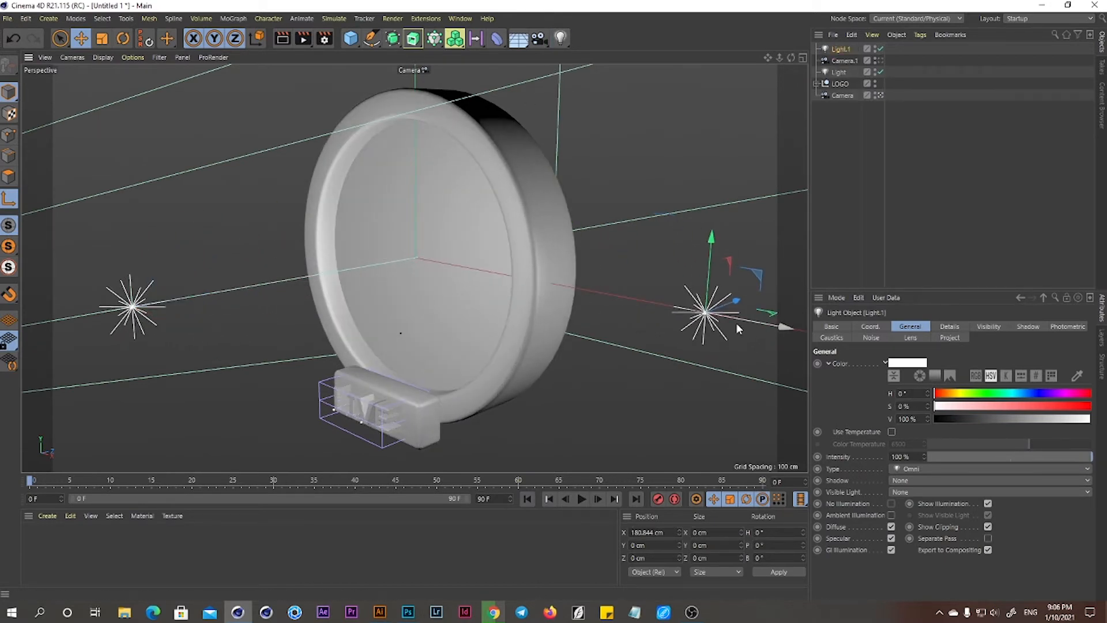
{"action": "left_click", "coordinate": [559, 38]}
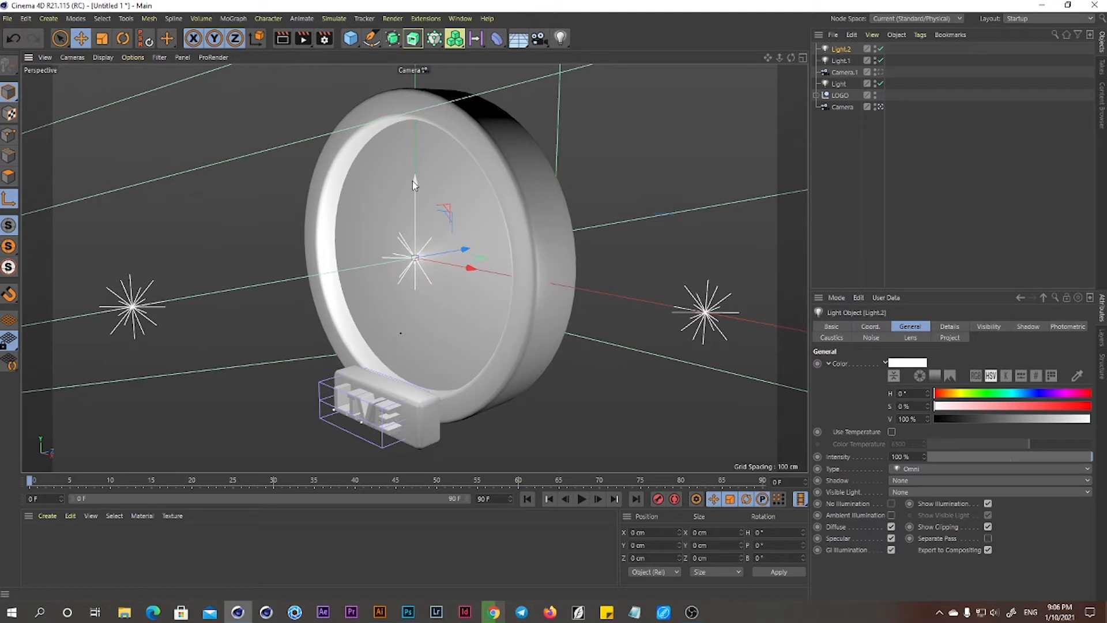
{"action": "left_click_drag", "start_coordinate": [413, 183], "coordinate": [415, 81]}
Add a fourth omni light and place it at about -545 cm along the X axis
{"action": "left_click", "coordinate": [559, 38]}
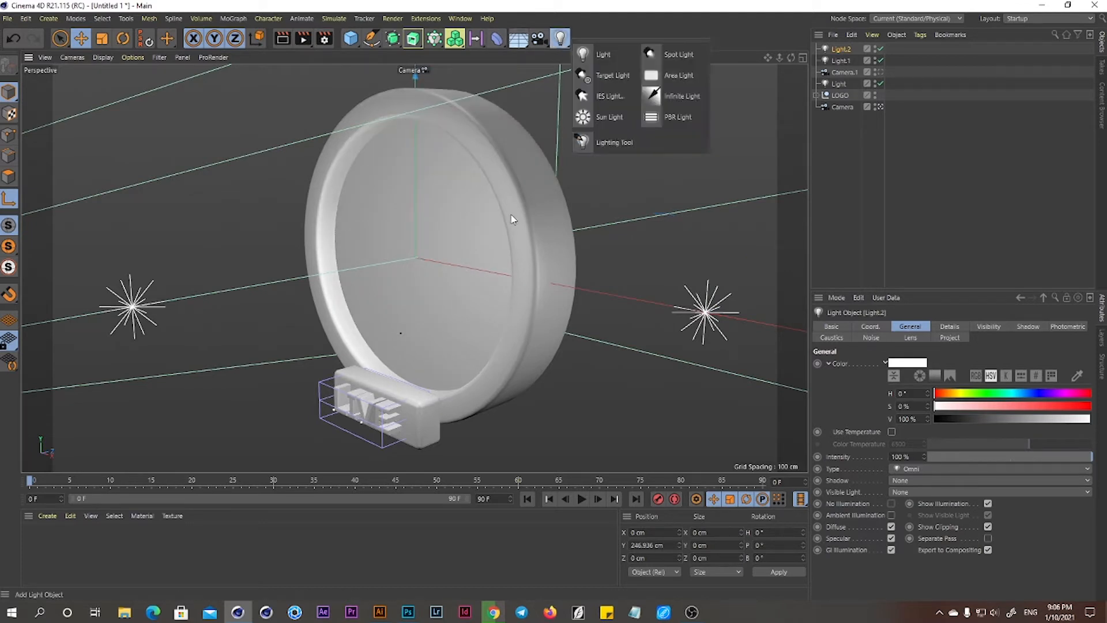
{"action": "left_click", "coordinate": [610, 59]}
{"action": "left_click_drag", "start_coordinate": [466, 267], "coordinate": [72, 76]}
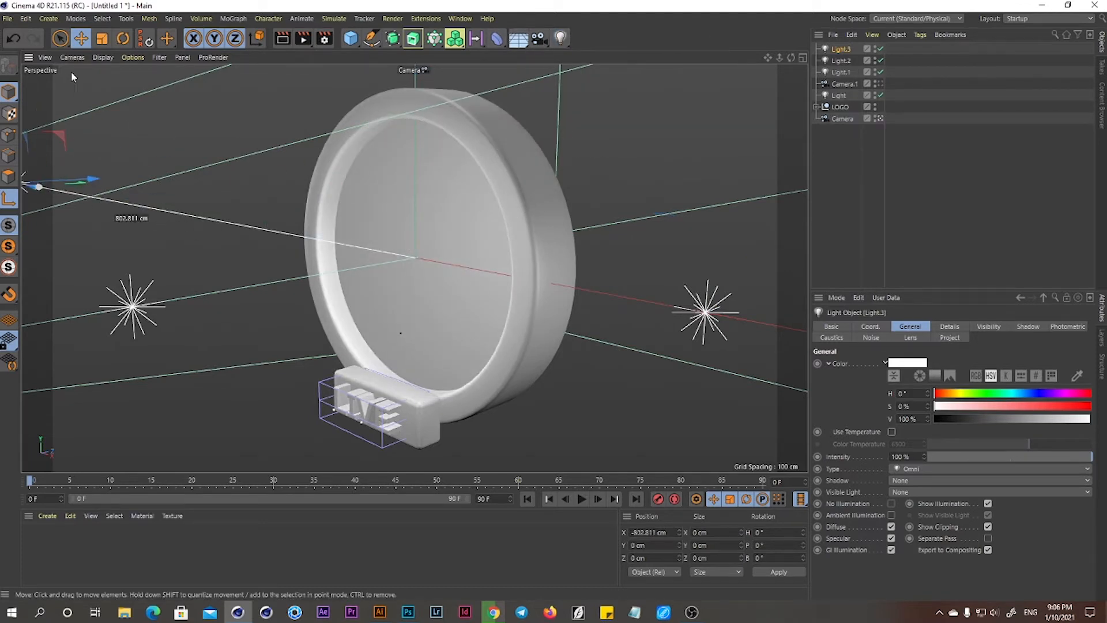
{"action": "key", "text": "ctrl+z"}
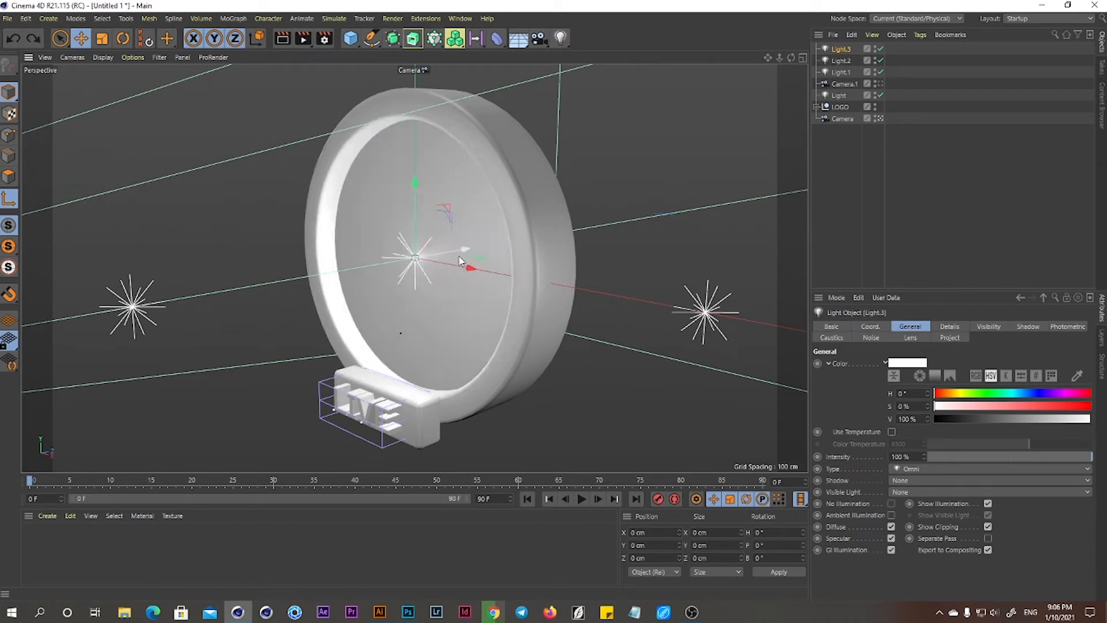
{"action": "left_click_drag", "start_coordinate": [456, 260], "coordinate": [196, 124]}
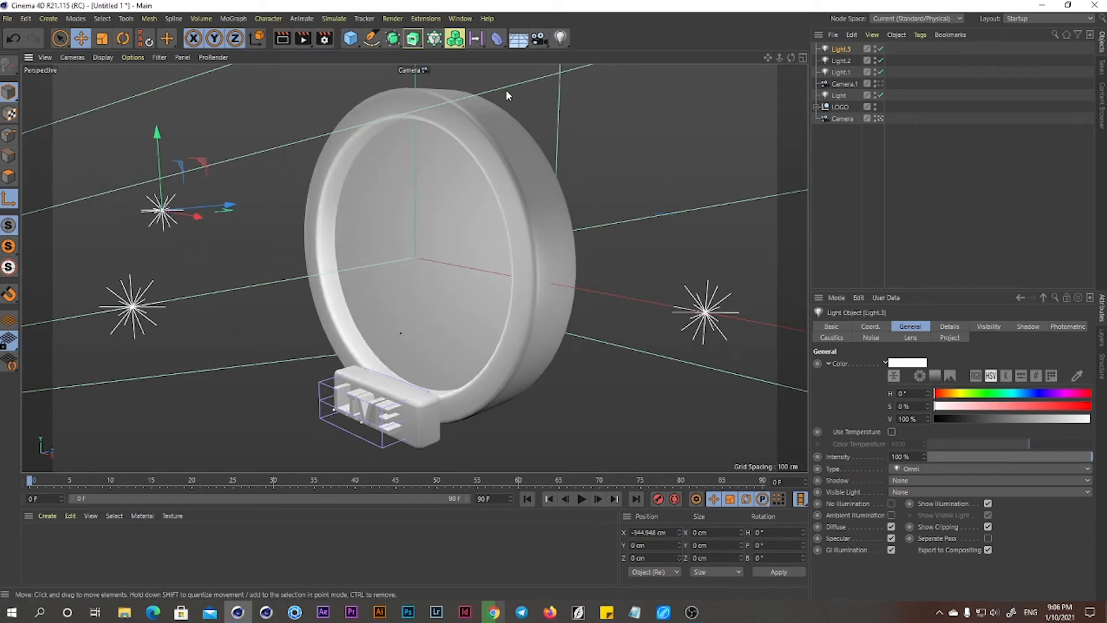
{"action": "left_click", "coordinate": [559, 38]}
{"action": "key", "text": "ctrl+z"}
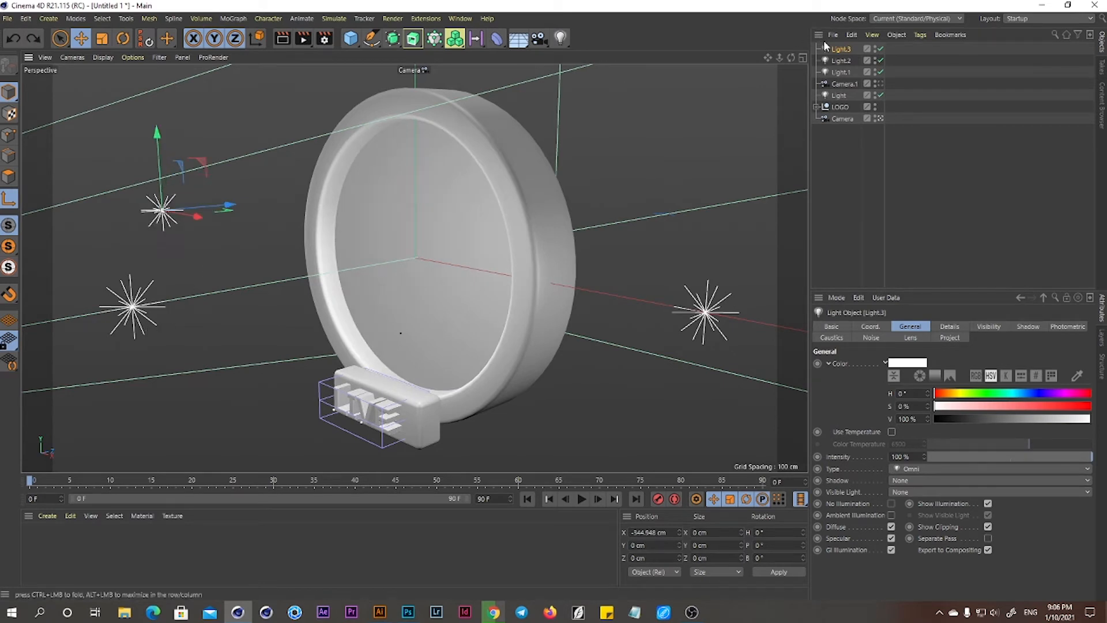
Reorder the first light so it sits directly under the other lights, and select all four lights
{"action": "left_click_drag", "start_coordinate": [839, 94], "coordinate": [845, 78]}
{"action": "left_click", "coordinate": [848, 51], "text": "shift"}
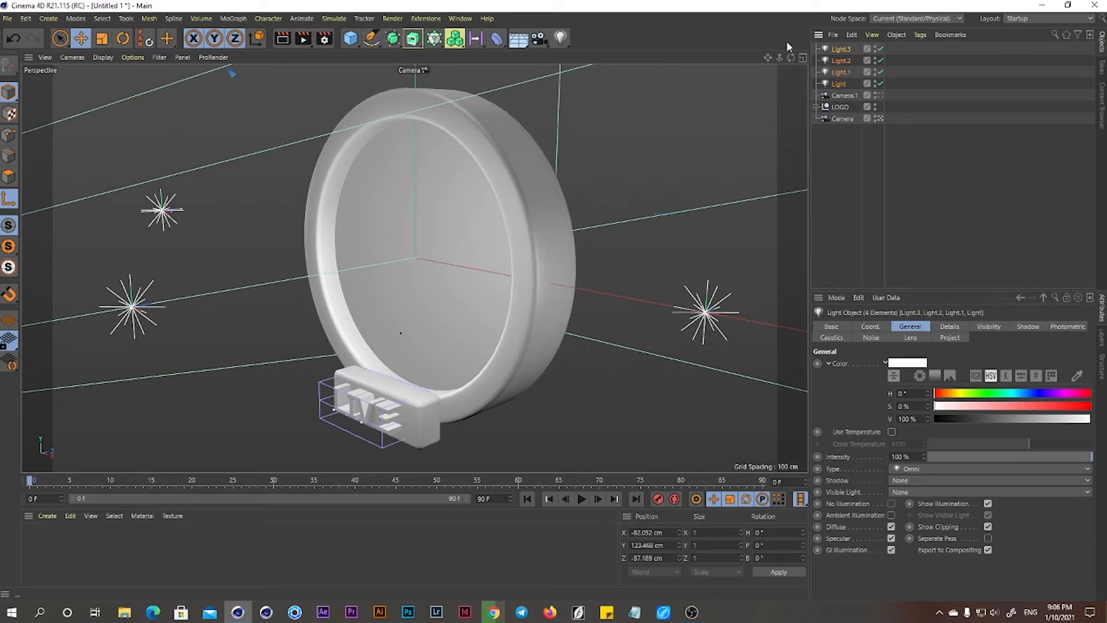
{"action": "right_click", "coordinate": [846, 50]}
{"action": "key", "text": "Escape"}
{"action": "right_click", "coordinate": [851, 51]}
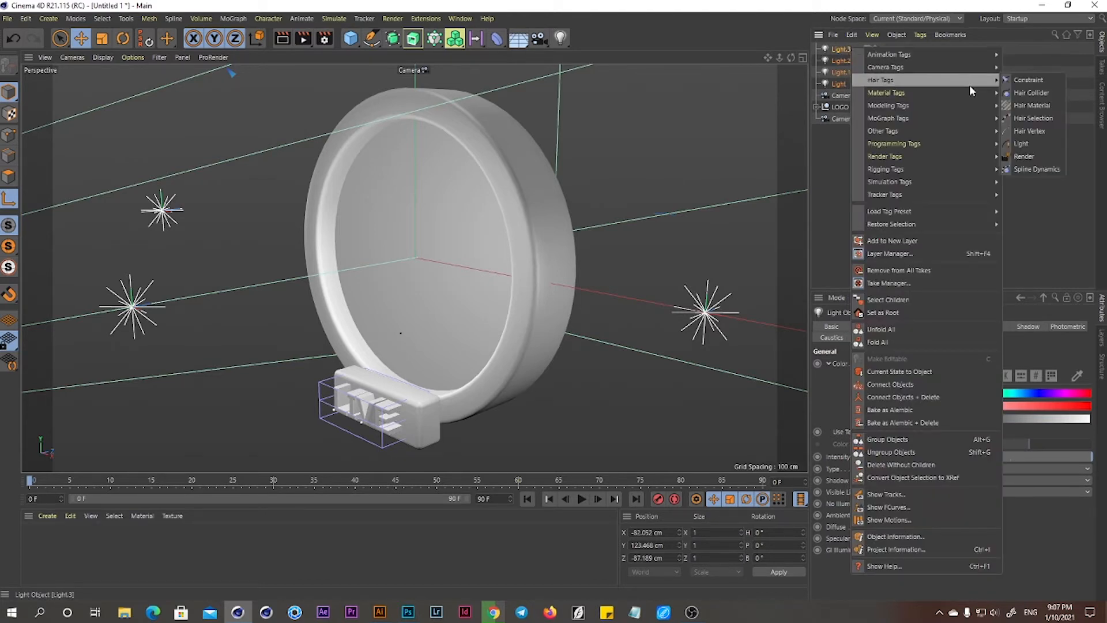
{"action": "mouse_move", "coordinate": [915, 53]}
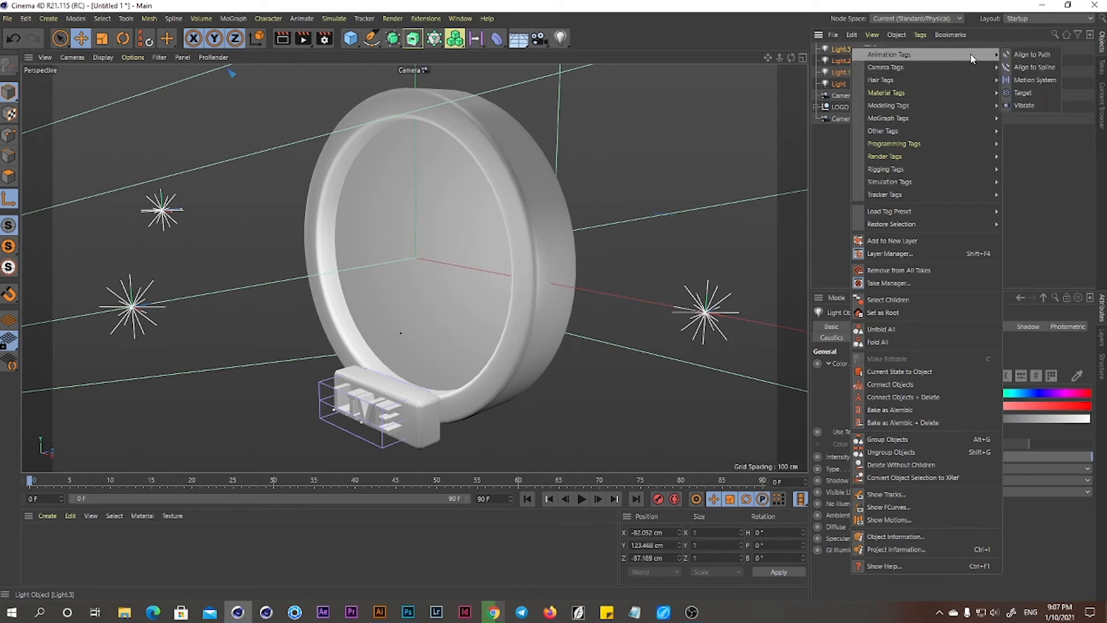
{"action": "left_click", "coordinate": [1023, 92]}
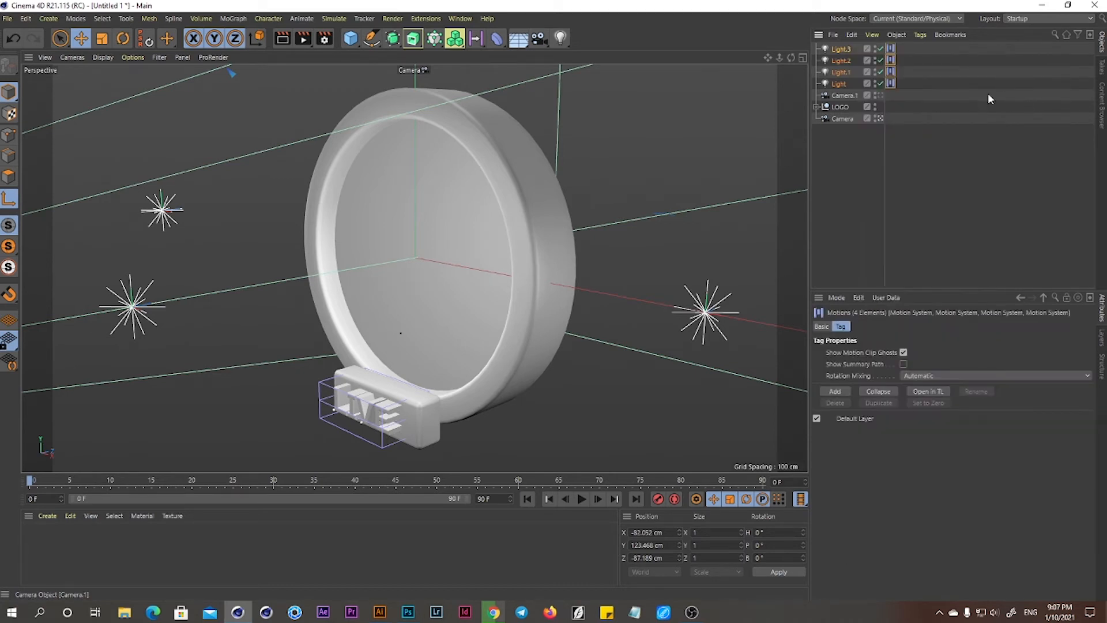
Add Target tags to the four selected lights and set LOGO as their target object
{"action": "right_click", "coordinate": [848, 67]}
{"action": "mouse_move", "coordinate": [900, 75]}
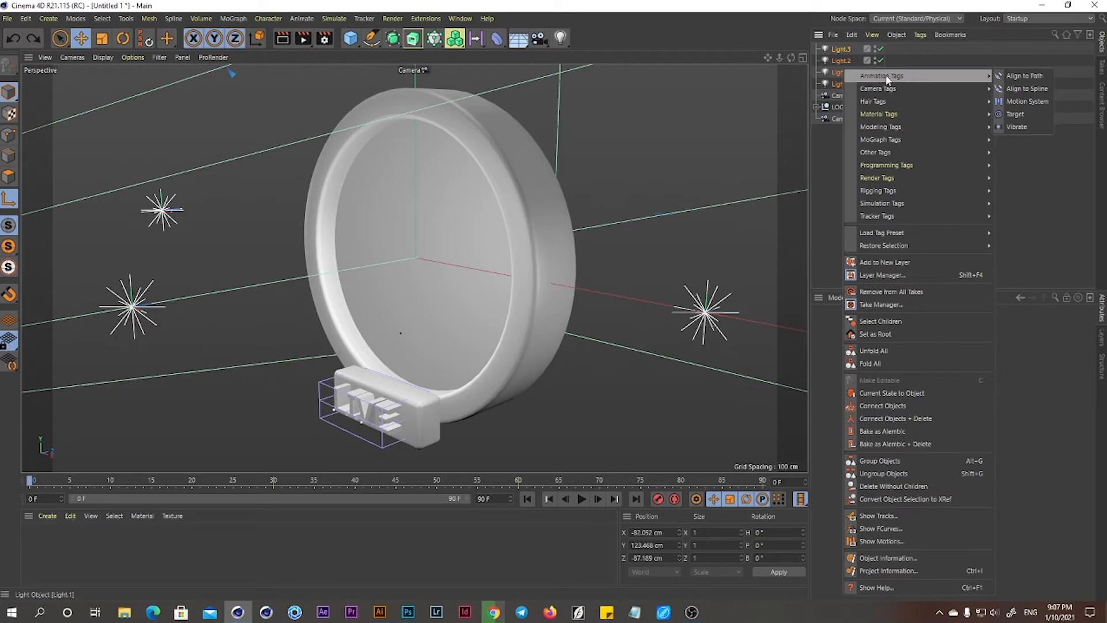
{"action": "left_click", "coordinate": [1042, 95]}
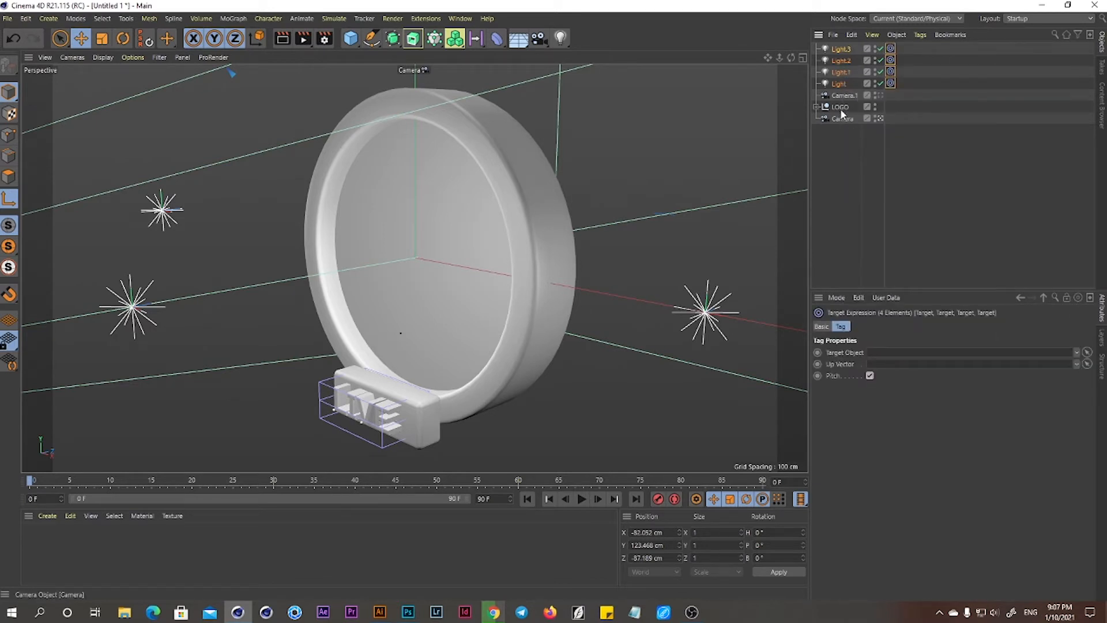
{"action": "left_click_drag", "start_coordinate": [910, 192], "coordinate": [887, 355]}
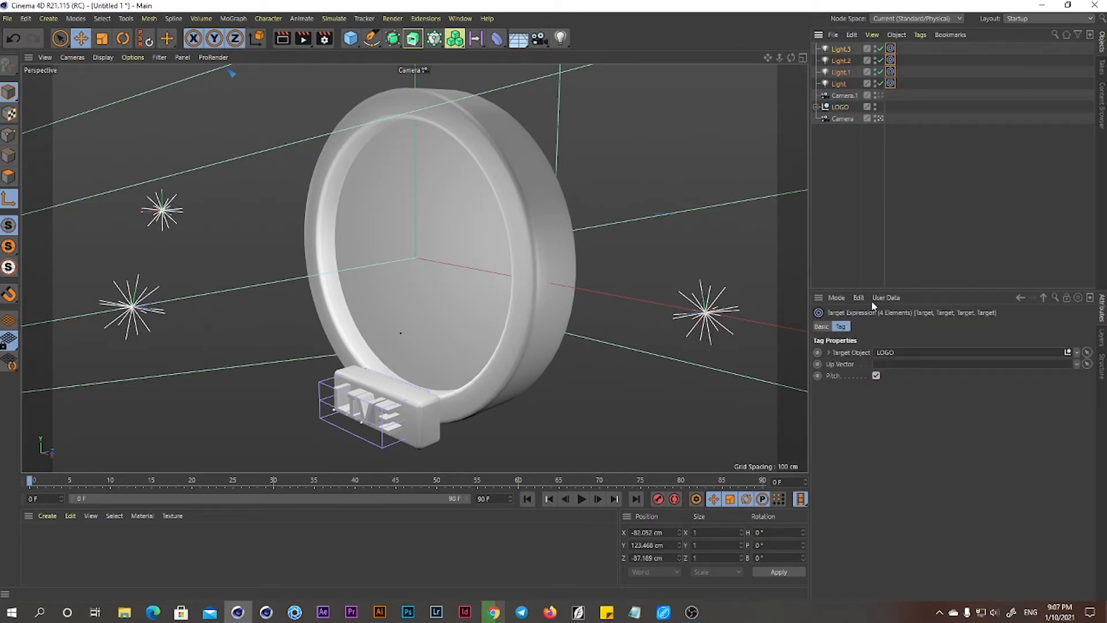
Change all four lights to the Spot type with Shadow Maps (Soft) shadows
{"action": "left_click", "coordinate": [837, 85]}
{"action": "left_click", "coordinate": [840, 49], "text": "shift"}
{"action": "left_click", "coordinate": [919, 467]}
{"action": "left_click", "coordinate": [917, 493]}
{"action": "left_click", "coordinate": [921, 480]}
{"action": "left_click", "coordinate": [921, 505]}
Lower the front spot light well below the logo and widen its cone
{"action": "left_click_drag", "start_coordinate": [780, 57], "coordinate": [776, 58]}
{"action": "left_click", "coordinate": [847, 192]}
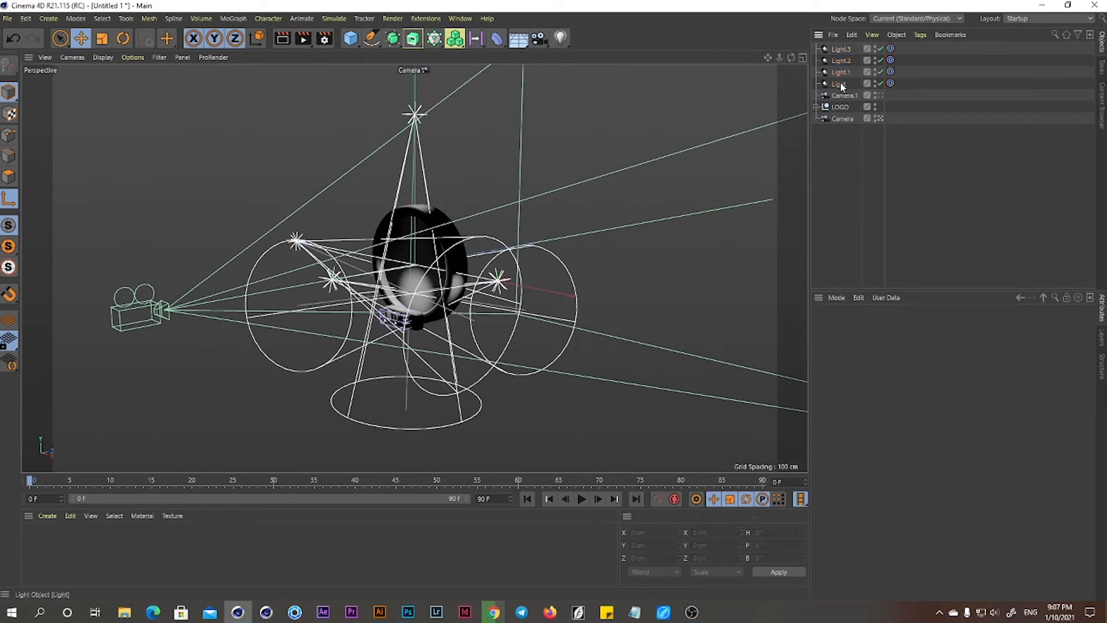
{"action": "left_click", "coordinate": [839, 84]}
{"action": "left_click_drag", "start_coordinate": [341, 212], "coordinate": [298, 410]}
{"action": "left_click_drag", "start_coordinate": [507, 236], "coordinate": [594, 321]}
Move the spot light on the positive X side farther from the logo and enlarge its cone
{"action": "left_click", "coordinate": [498, 282]}
{"action": "left_click_drag", "start_coordinate": [452, 290], "coordinate": [521, 371]}
Raise the overhead spot light, Light.2, farther above the logo and widen its cone
{"action": "left_click", "coordinate": [447, 366]}
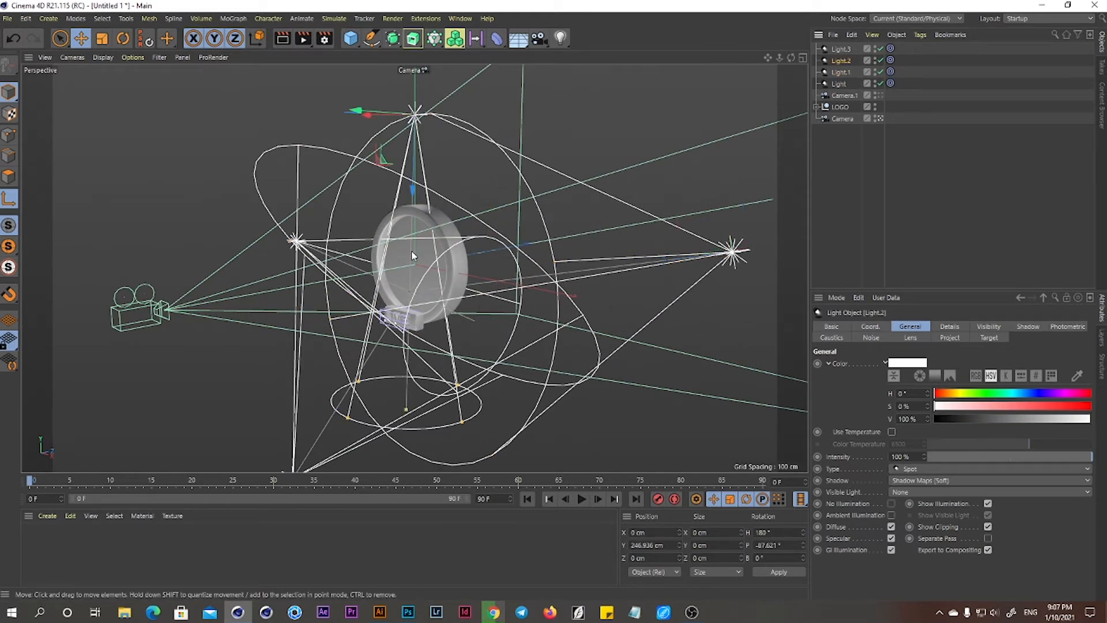
{"action": "left_click_drag", "start_coordinate": [413, 180], "coordinate": [414, 3]}
{"action": "left_click_drag", "start_coordinate": [470, 218], "coordinate": [594, 168]}
Reposition Light.3 to about X -562, Y 28 and Z 8 cm, and adjust its spot cone
{"action": "left_click", "coordinate": [841, 51]}
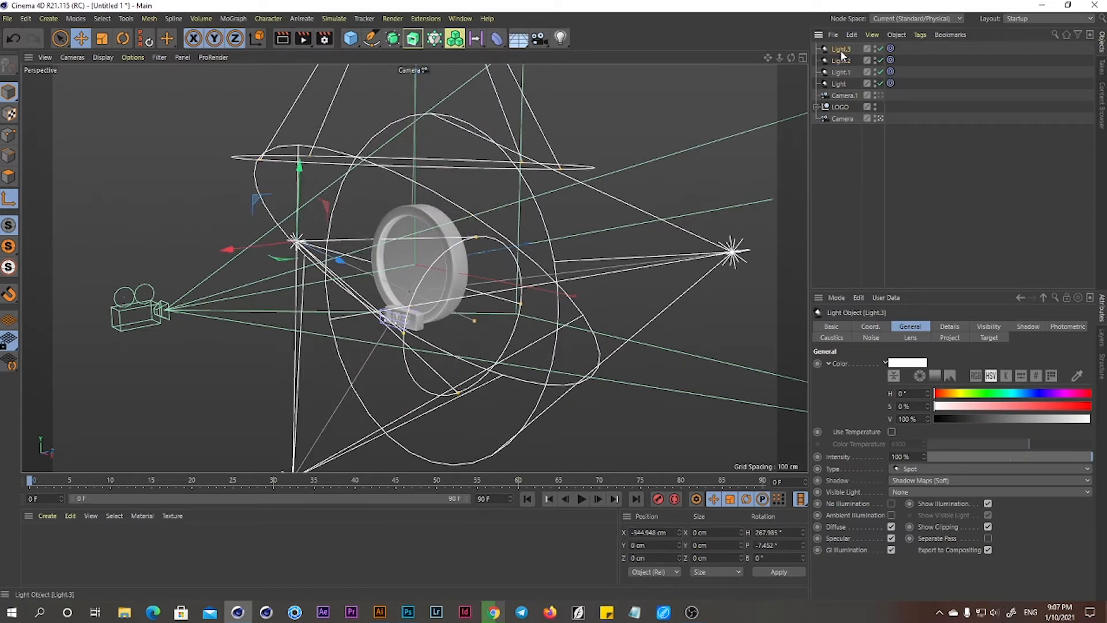
{"action": "left_click_drag", "start_coordinate": [341, 260], "coordinate": [222, 177]}
{"action": "mouse_move", "coordinate": [312, 211]}
{"action": "left_mouse_down"}
{"action": "mouse_move", "coordinate": [367, 189]}
{"action": "mouse_move", "coordinate": [327, 214]}
{"action": "left_mouse_up"}
{"action": "key", "text": "ctrl+z"}
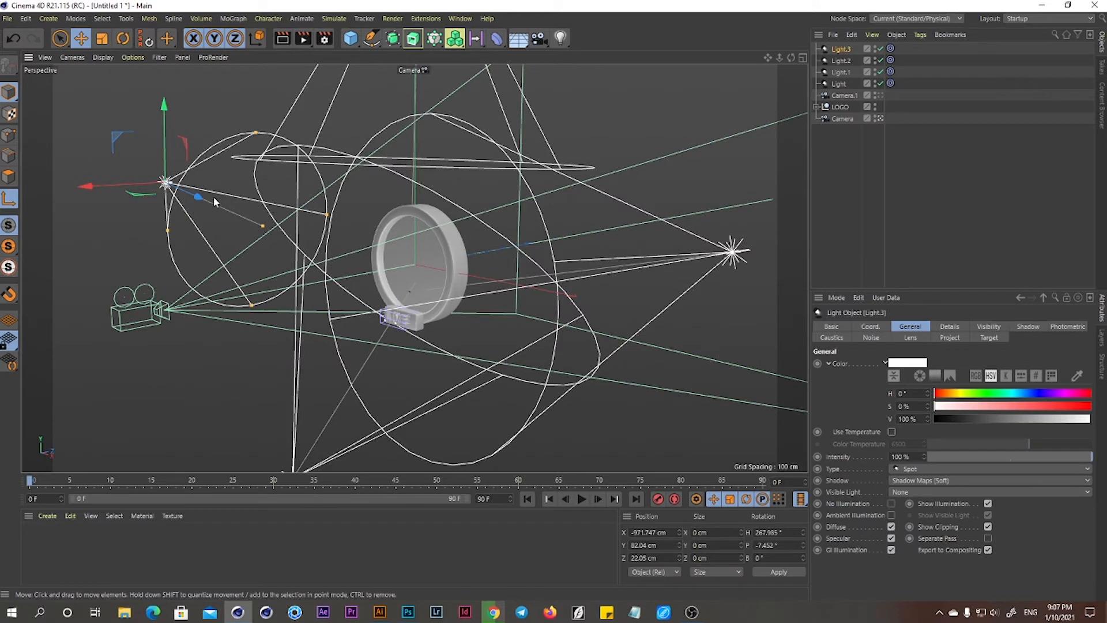
{"action": "left_click_drag", "start_coordinate": [201, 197], "coordinate": [266, 226]}
{"action": "left_click_drag", "start_coordinate": [403, 256], "coordinate": [520, 220], "text": "alt"}
{"action": "left_click_drag", "start_coordinate": [339, 274], "coordinate": [326, 278], "text": "alt"}
{"action": "left_click_drag", "start_coordinate": [149, 240], "coordinate": [185, 245]}
{"action": "left_click_drag", "start_coordinate": [492, 234], "coordinate": [584, 246], "text": "alt"}
{"action": "left_click_drag", "start_coordinate": [542, 241], "coordinate": [656, 199], "text": "alt"}
Shift the Subdivision Surface lettering and the cube together to about Y -89.5 cm and Z -18.7 cm
{"action": "left_click_drag", "start_coordinate": [779, 57], "coordinate": [694, 2]}
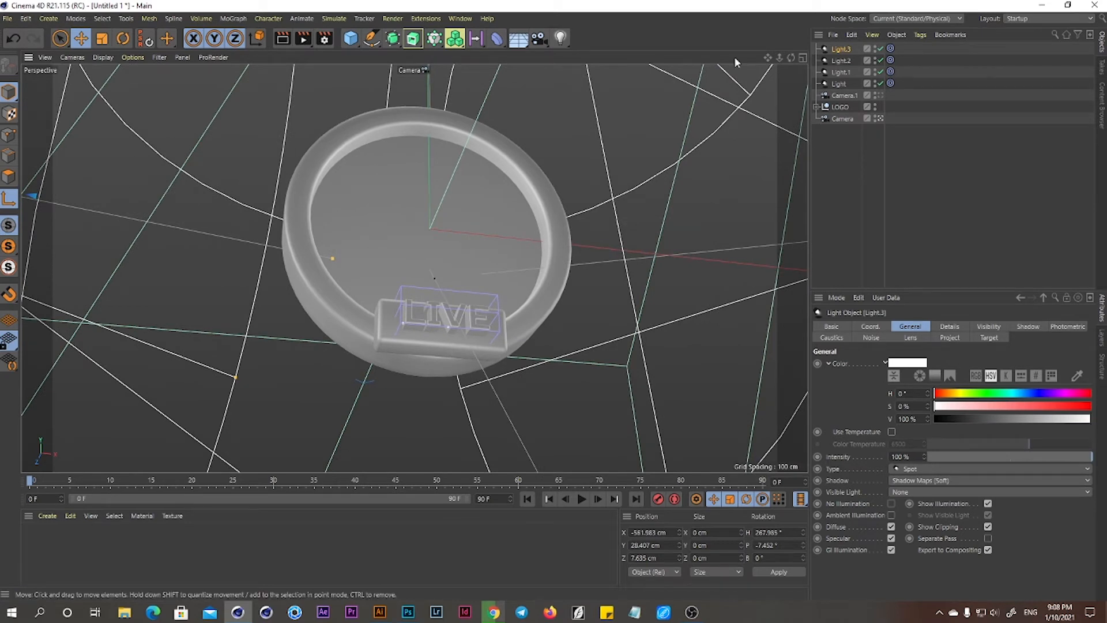
{"action": "left_click", "coordinate": [817, 107]}
{"action": "left_click", "coordinate": [845, 129], "text": "ctrl"}
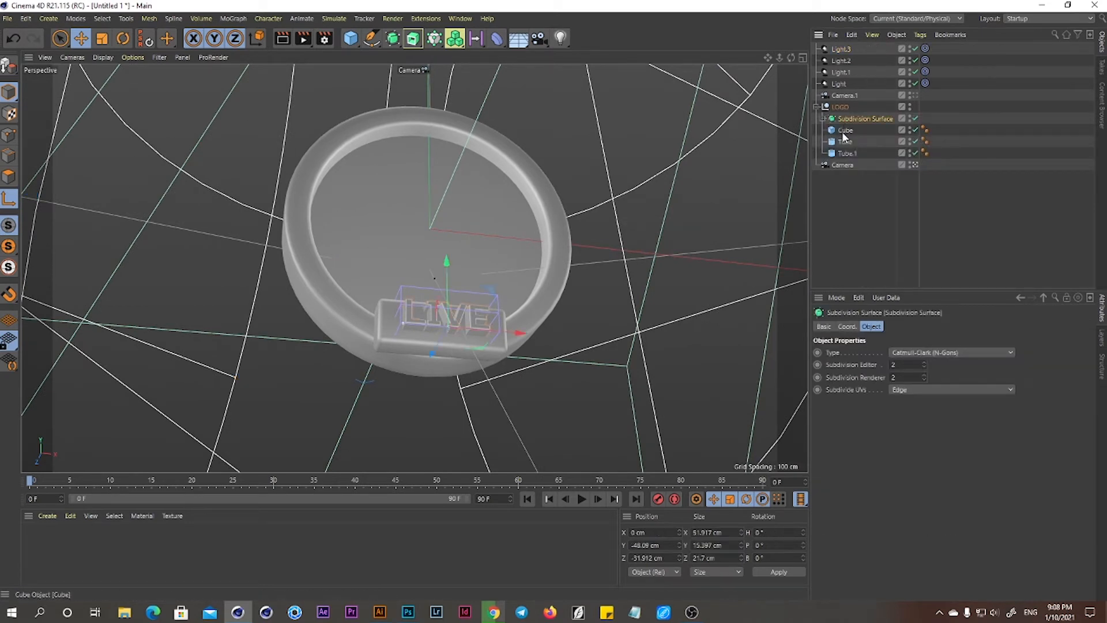
{"action": "left_click_drag", "start_coordinate": [430, 358], "coordinate": [423, 364]}
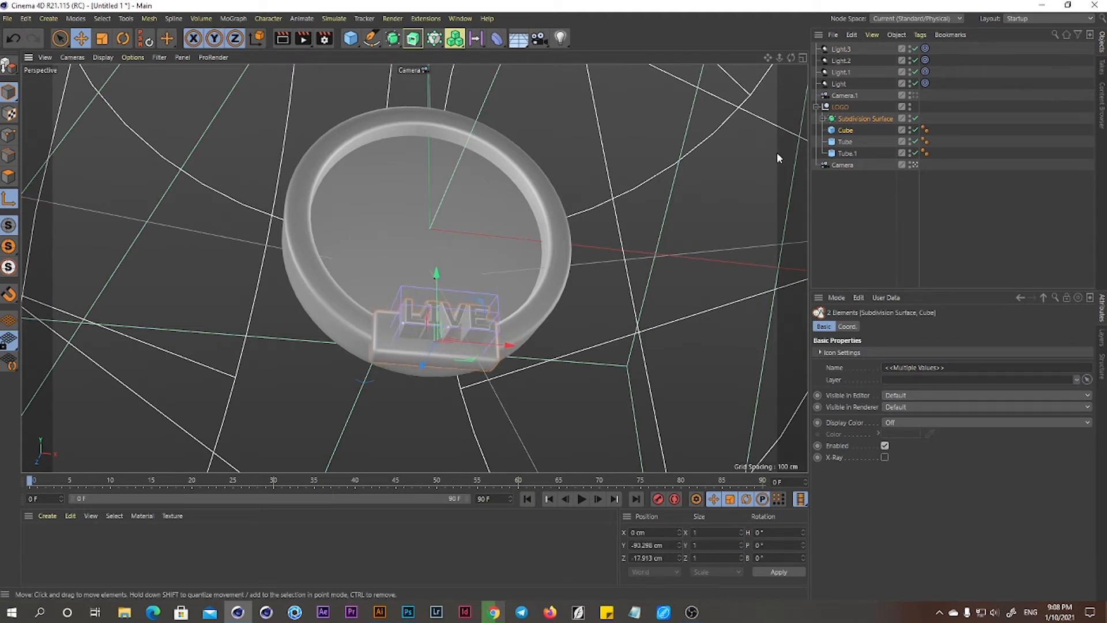
{"action": "left_click", "coordinate": [845, 130], "text": "ctrl"}
{"action": "left_click", "coordinate": [843, 131], "text": "ctrl"}
{"action": "left_click_drag", "start_coordinate": [423, 369], "coordinate": [424, 368]}
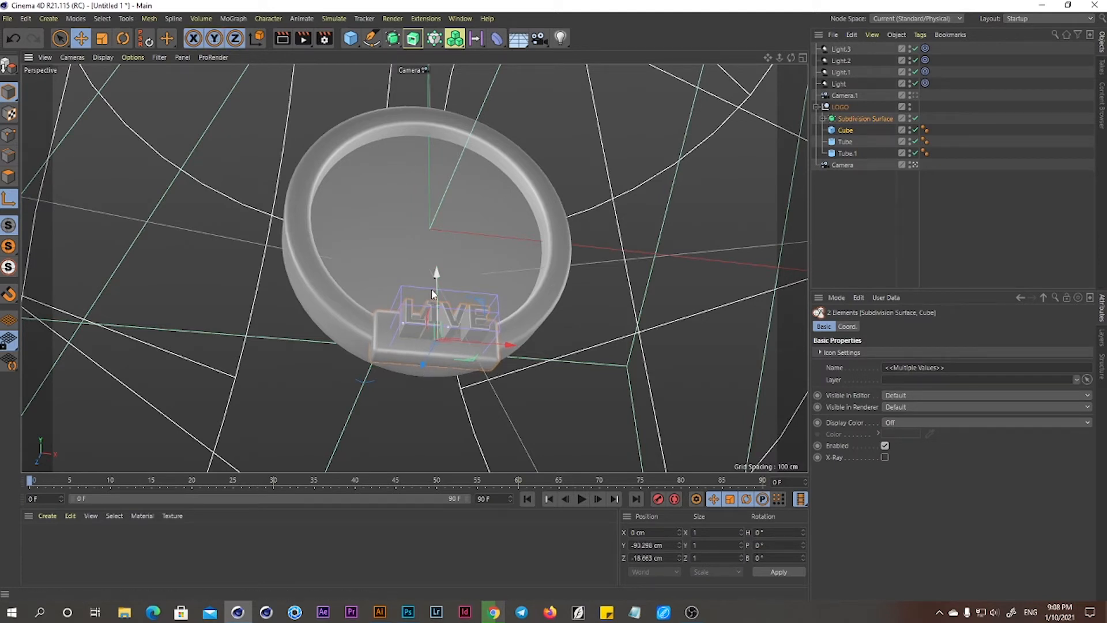
{"action": "left_click_drag", "start_coordinate": [437, 276], "coordinate": [437, 277]}
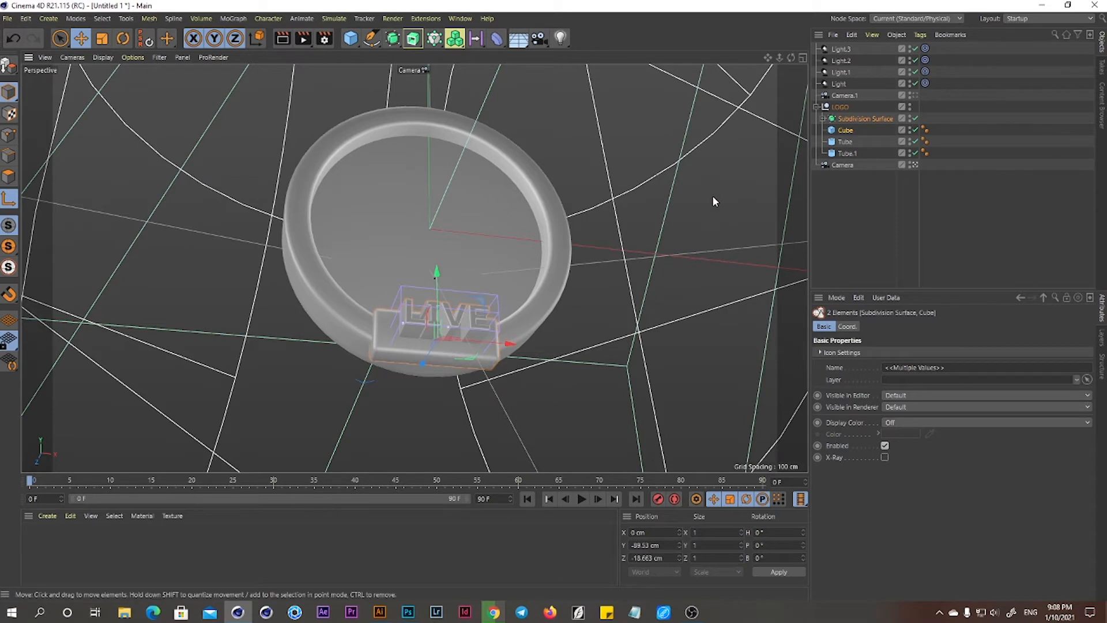
Push only the Subdivision Surface lettering back into the block, to about Z 1.4 cm
{"action": "left_click", "coordinate": [859, 118]}
{"action": "left_click_drag", "start_coordinate": [424, 363], "coordinate": [426, 363]}
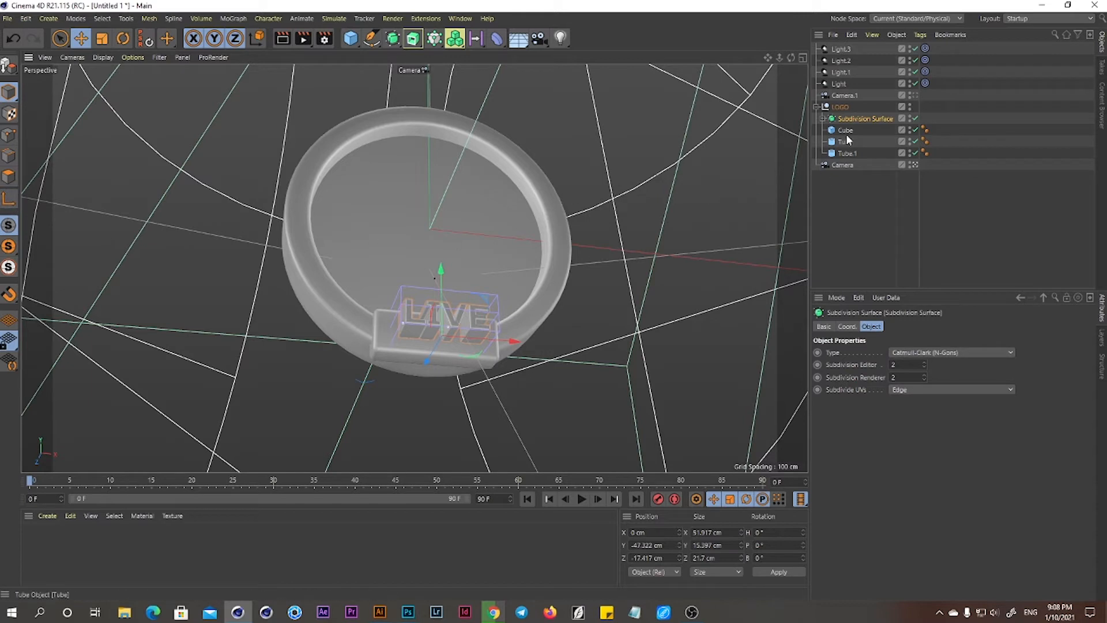
{"action": "left_click_drag", "start_coordinate": [425, 362], "coordinate": [442, 297]}
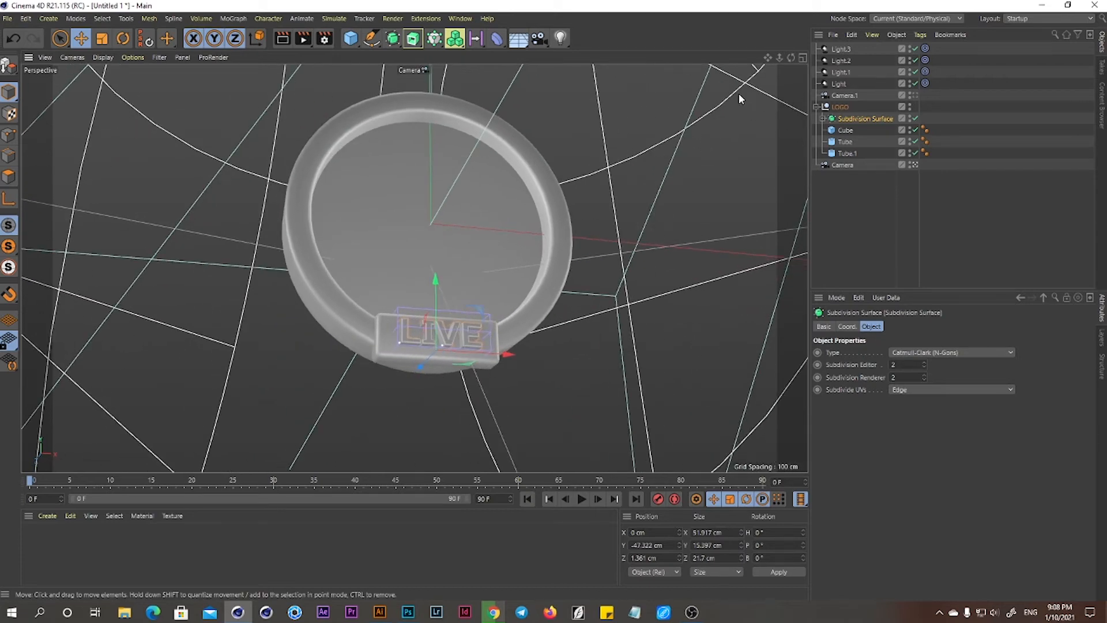
{"action": "left_click_drag", "start_coordinate": [767, 58], "coordinate": [776, 74]}
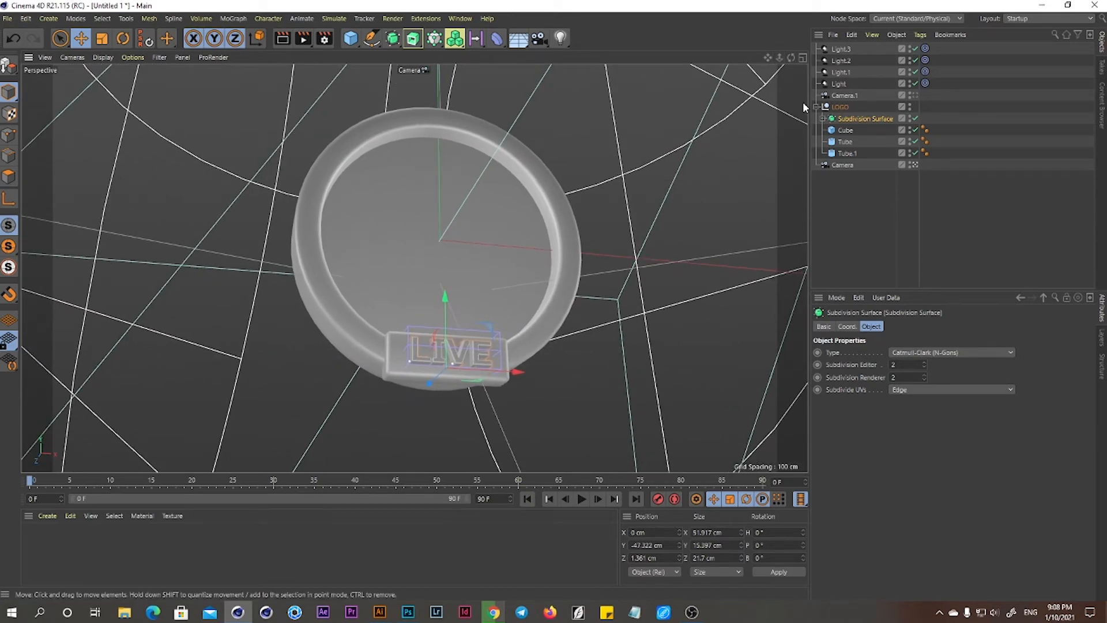
Rotate the whole LOGO group to about 12° heading, 2° pitch and -13° bank
{"action": "left_click", "coordinate": [817, 107]}
{"action": "left_click", "coordinate": [840, 106]}
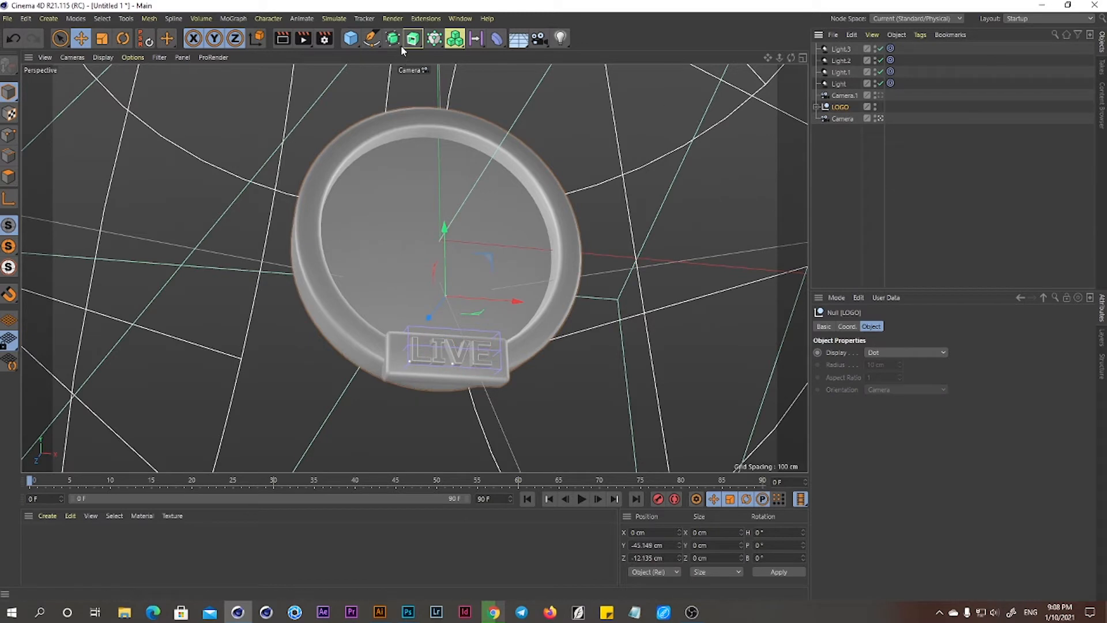
{"action": "left_click", "coordinate": [123, 38]}
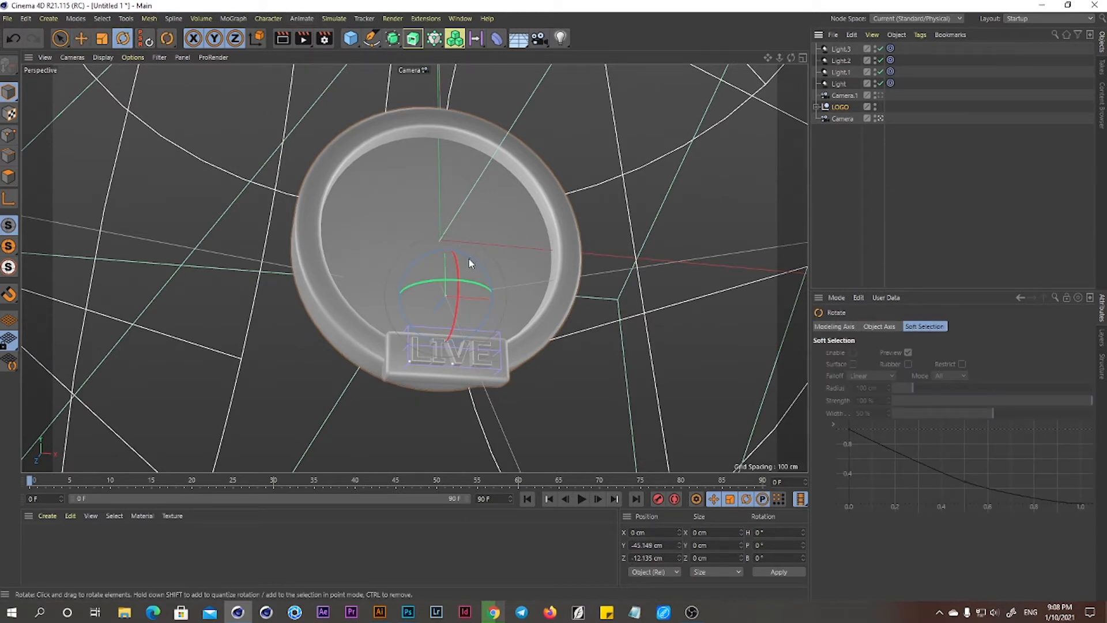
{"action": "left_click_drag", "start_coordinate": [470, 262], "coordinate": [406, 312]}
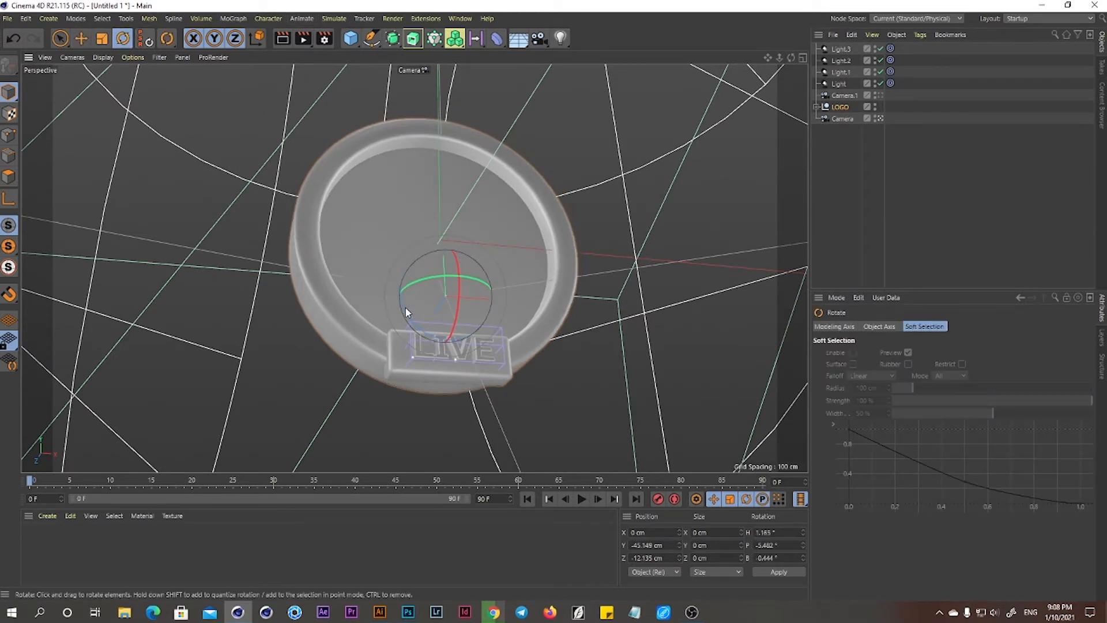
{"action": "left_click", "coordinate": [404, 310]}
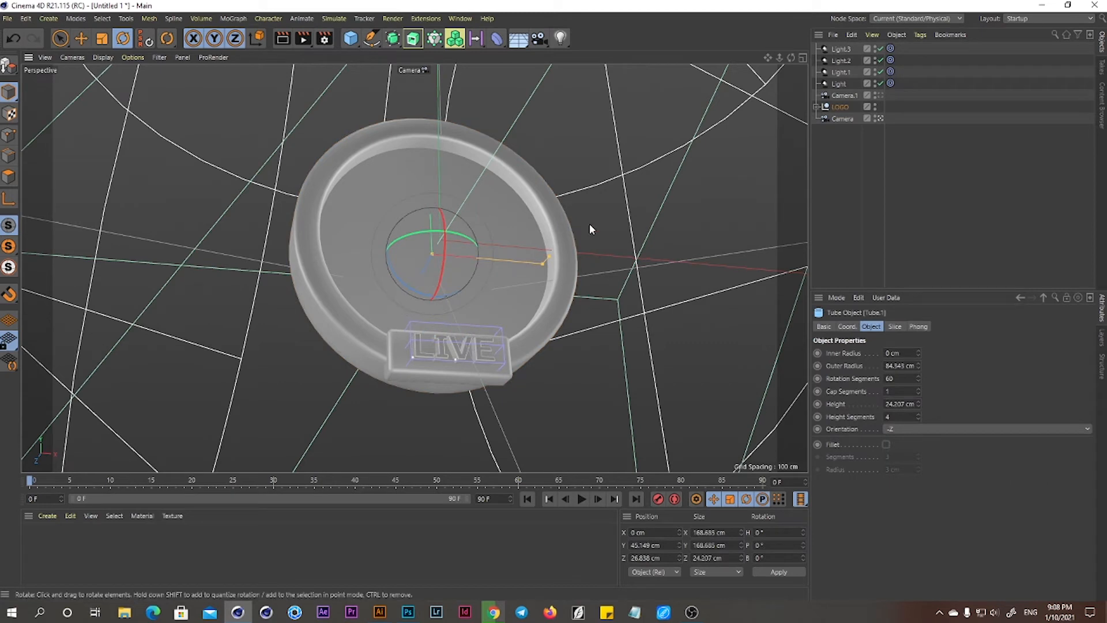
{"action": "left_click", "coordinate": [841, 108]}
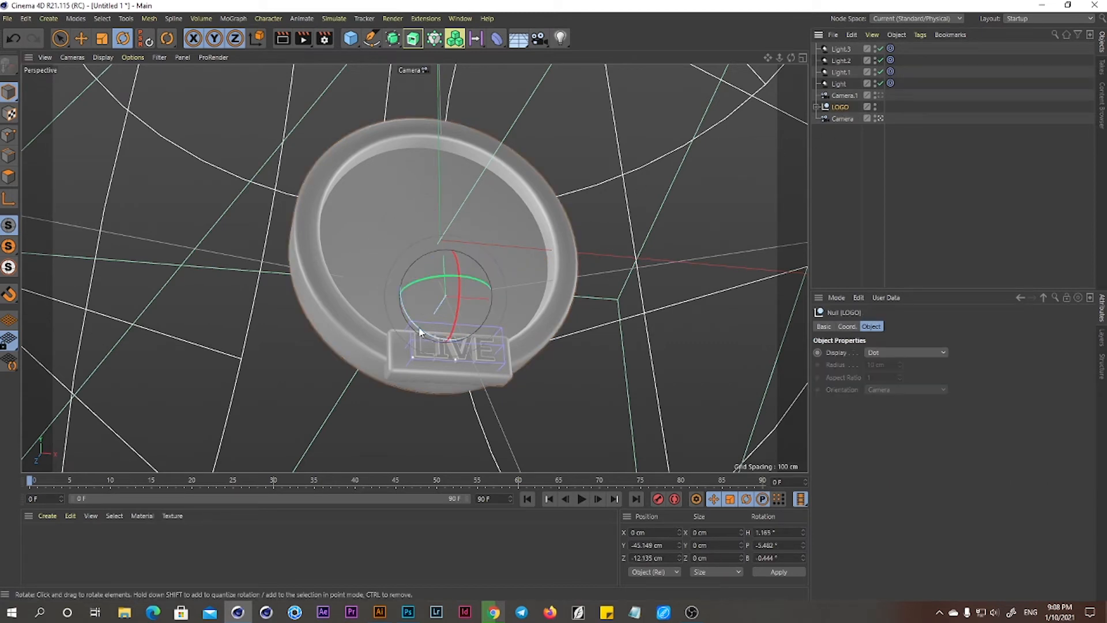
{"action": "mouse_move", "coordinate": [413, 330]}
{"action": "left_mouse_down"}
{"action": "mouse_move", "coordinate": [432, 325]}
{"action": "mouse_move", "coordinate": [425, 333]}
{"action": "left_mouse_up"}
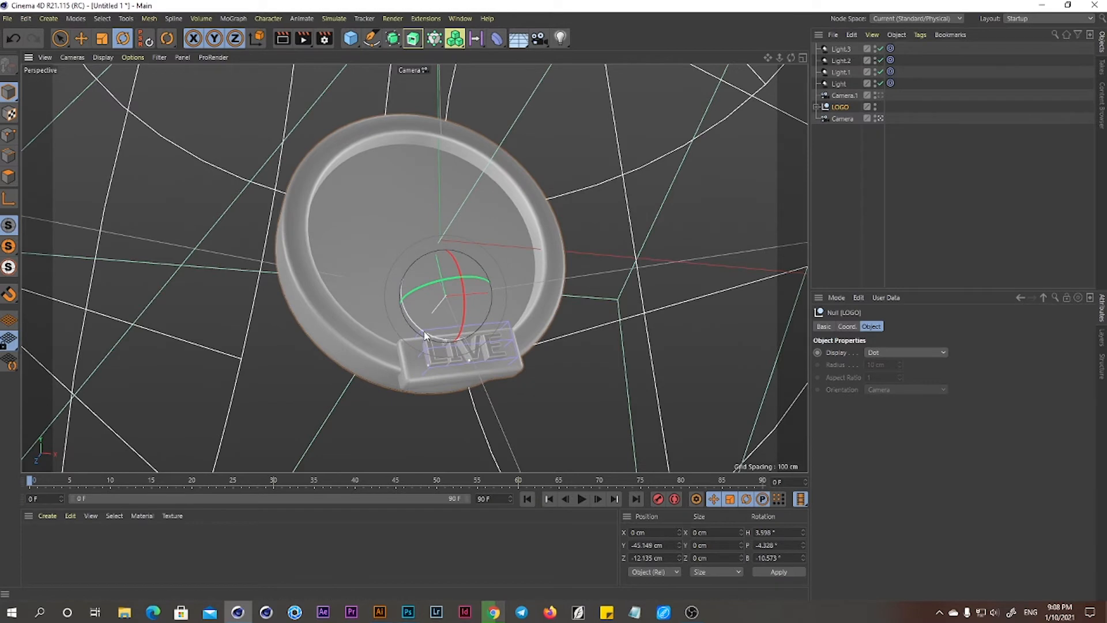
{"action": "left_click_drag", "start_coordinate": [458, 265], "coordinate": [449, 251]}
{"action": "mouse_move", "coordinate": [475, 295]}
{"action": "left_mouse_down"}
{"action": "mouse_move", "coordinate": [488, 286]}
{"action": "mouse_move", "coordinate": [460, 268]}
{"action": "mouse_move", "coordinate": [471, 293]}
{"action": "left_mouse_up"}
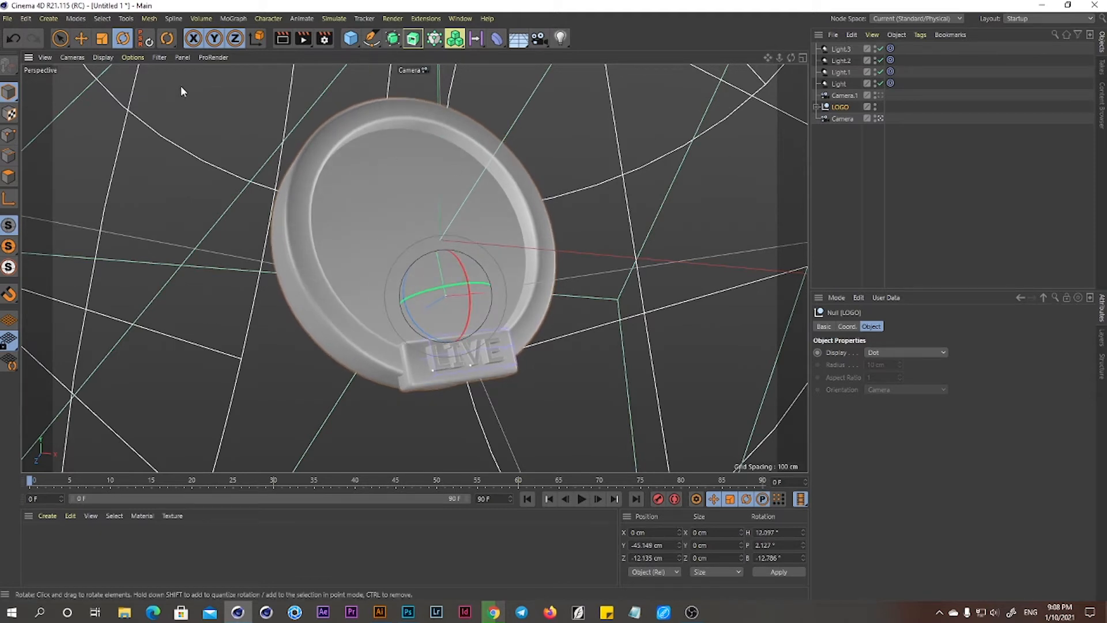
Move the whole LOGO group to reposition it in the camera view
{"action": "left_click", "coordinate": [82, 38]}
{"action": "mouse_move", "coordinate": [433, 227]}
{"action": "left_mouse_down"}
{"action": "mouse_move", "coordinate": [439, 256]}
{"action": "mouse_move", "coordinate": [436, 245]}
{"action": "left_mouse_up"}
{"action": "left_click_drag", "start_coordinate": [512, 311], "coordinate": [512, 312]}
Deepen the cube behind the LIVE lettering to about 34.2 cm in Z, centred at about Z 9.5 cm
{"action": "mouse_move", "coordinate": [779, 57]}
{"action": "left_mouse_down"}
{"action": "mouse_move", "coordinate": [808, 57]}
{"action": "mouse_move", "coordinate": [765, 51]}
{"action": "left_mouse_up"}
{"action": "left_click", "coordinate": [403, 432]}
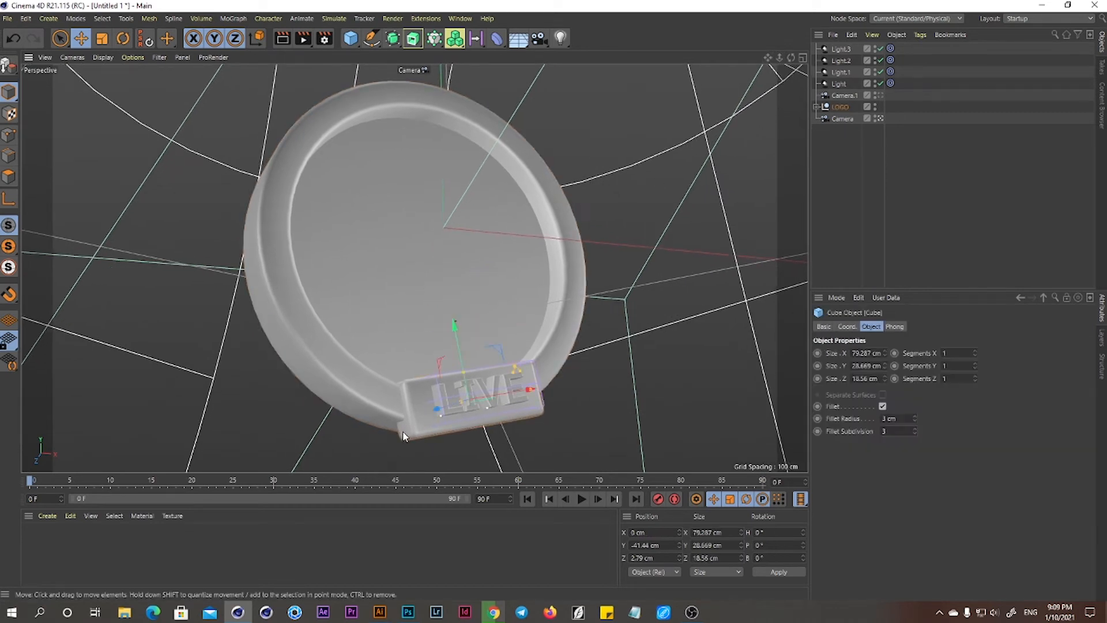
{"action": "left_click_drag", "start_coordinate": [458, 403], "coordinate": [432, 412]}
Create a new default material and load a Gradient shader as its Color channel texture
{"action": "left_click", "coordinate": [46, 516]}
{"action": "mouse_move", "coordinate": [75, 415]}
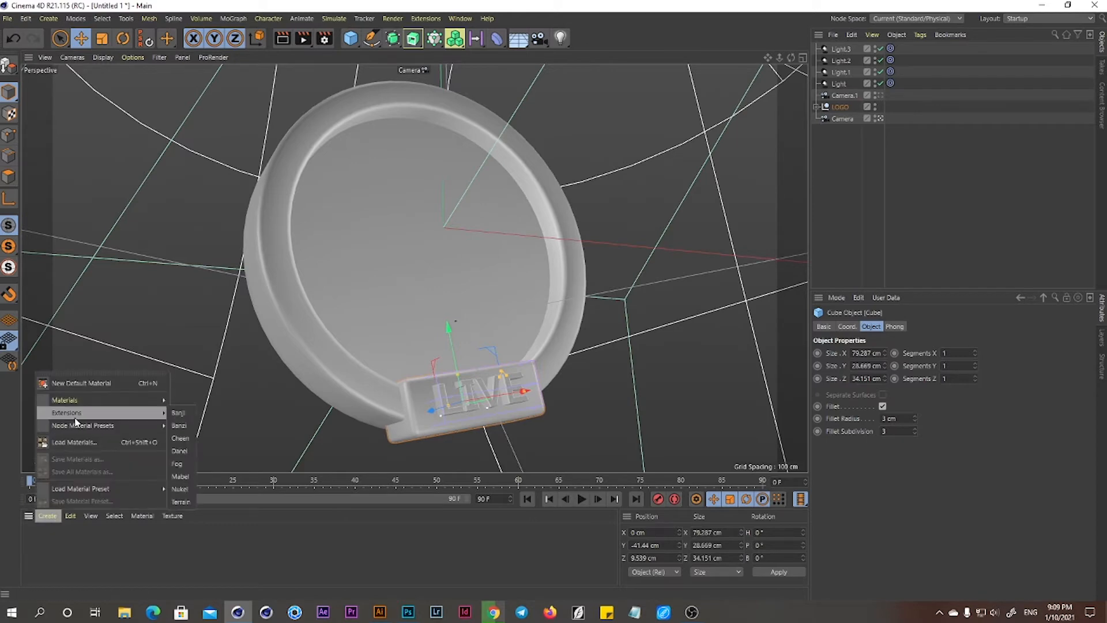
{"action": "left_click", "coordinate": [75, 383]}
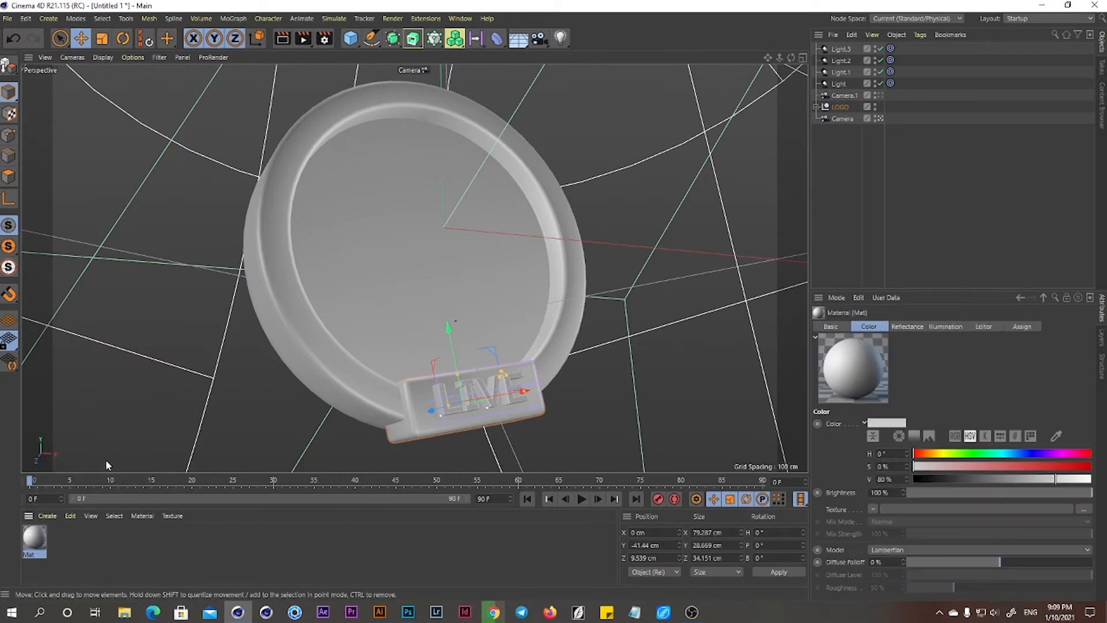
{"action": "double_click", "coordinate": [34, 539]}
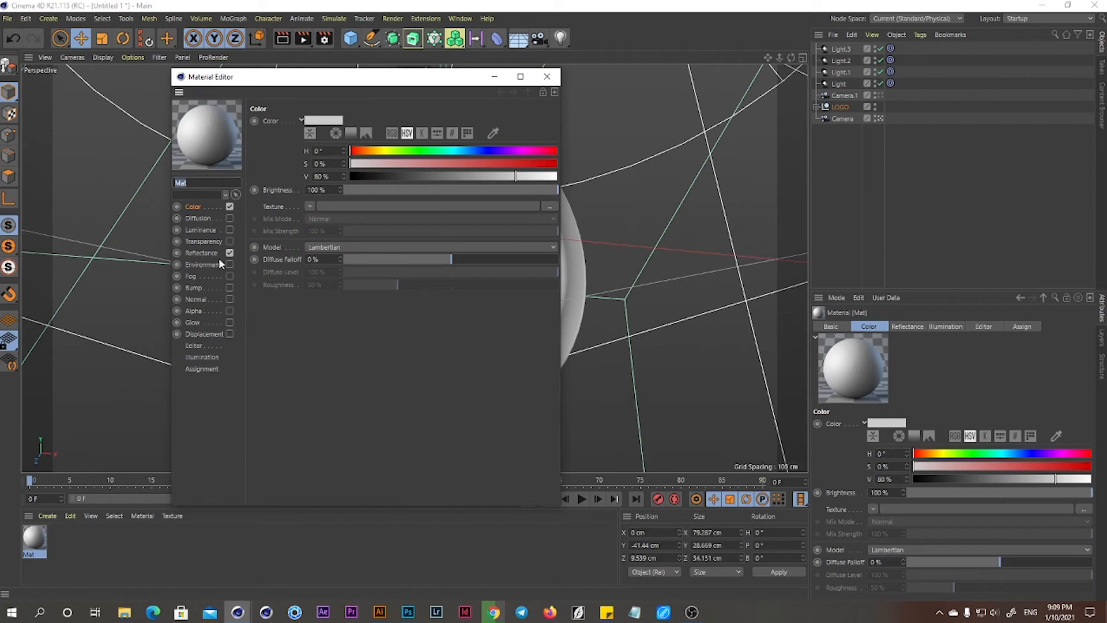
{"action": "left_click", "coordinate": [309, 207]}
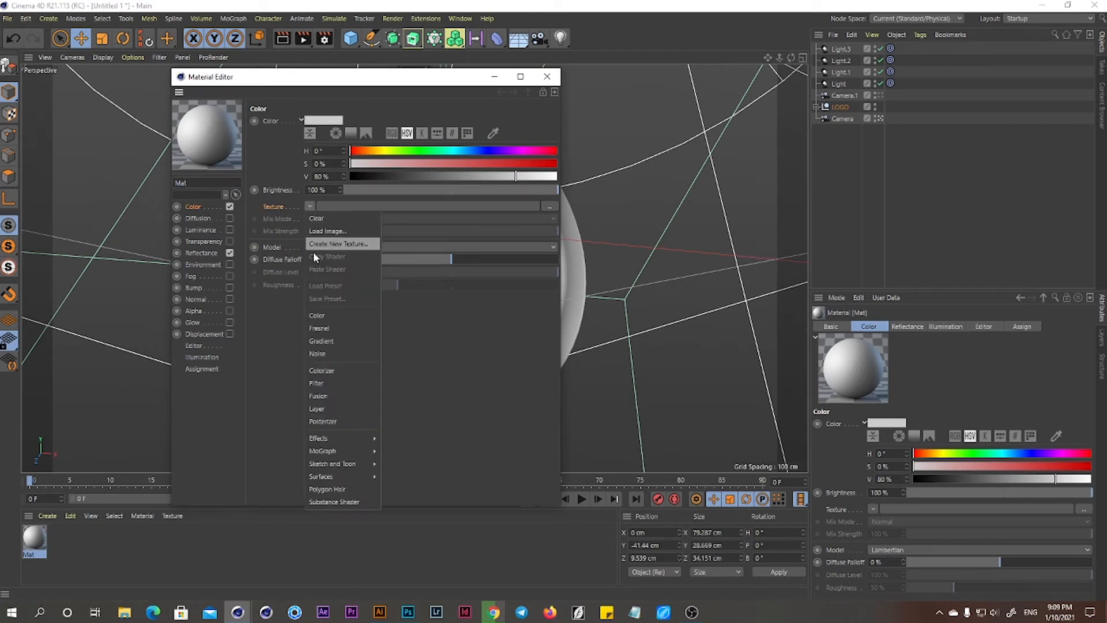
{"action": "left_click", "coordinate": [331, 343]}
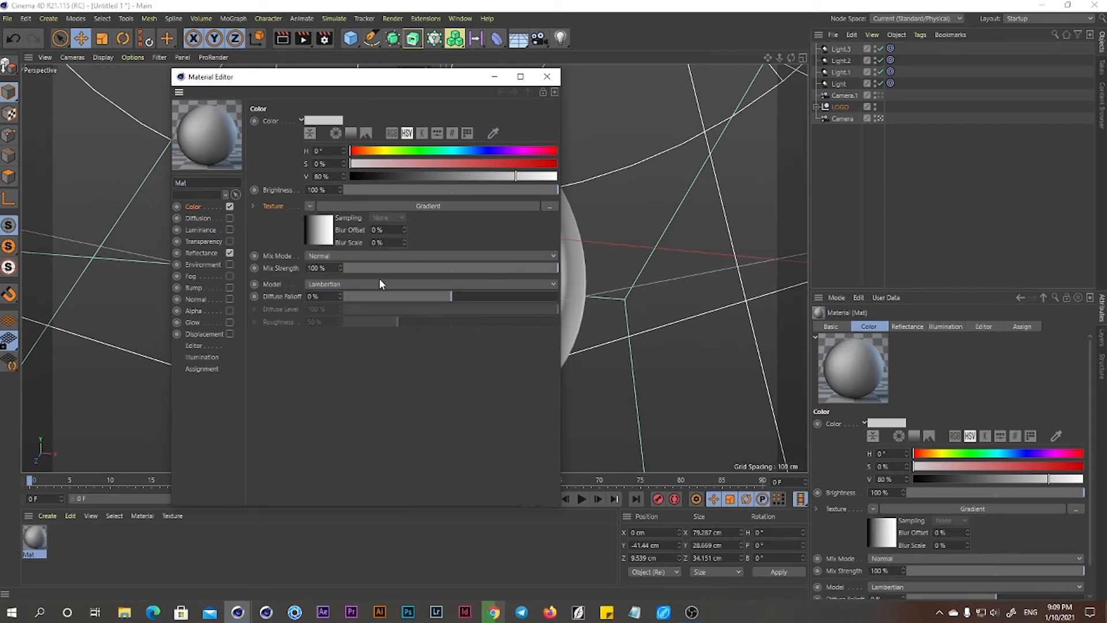
Set the gradient's first knot to a bright, saturated orange-red with a hue of 15°
{"action": "left_click", "coordinate": [387, 205]}
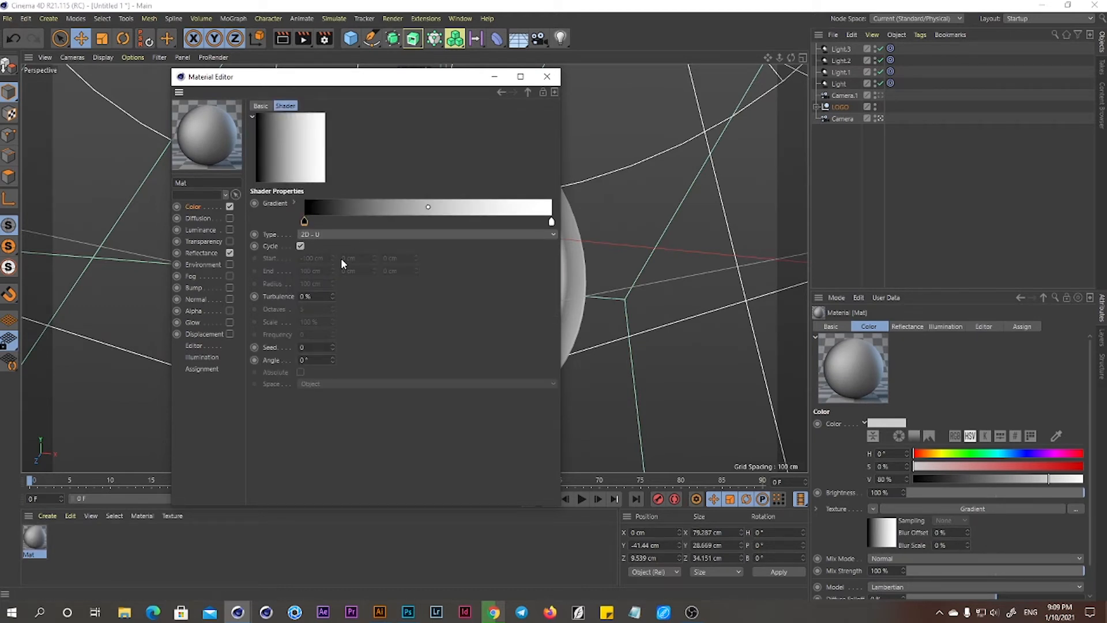
{"action": "double_click", "coordinate": [304, 224]}
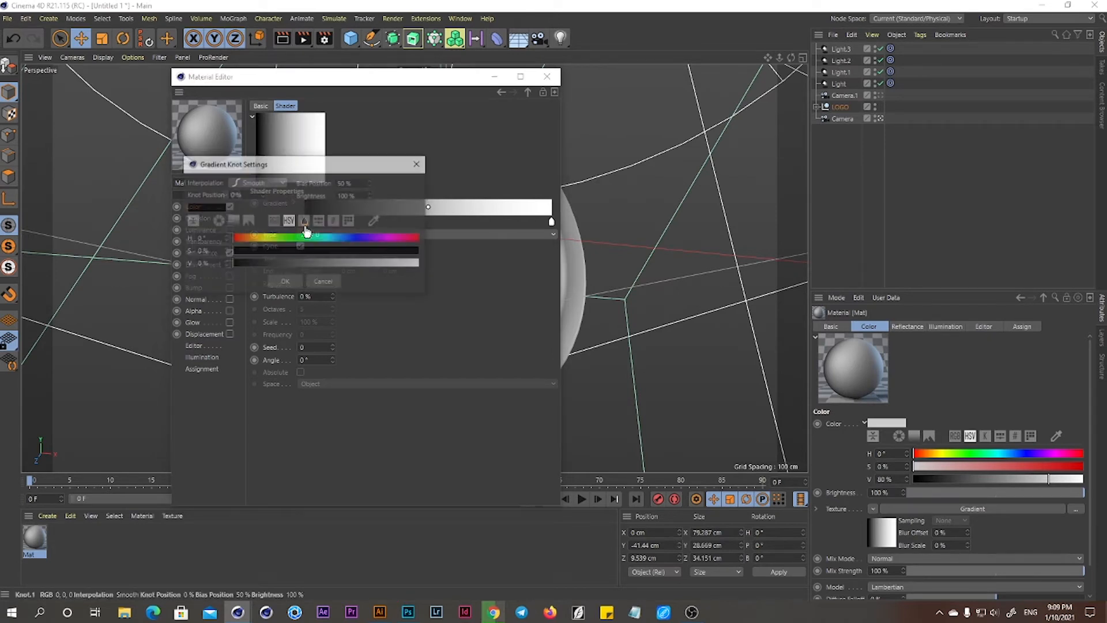
{"action": "left_click", "coordinate": [241, 241]}
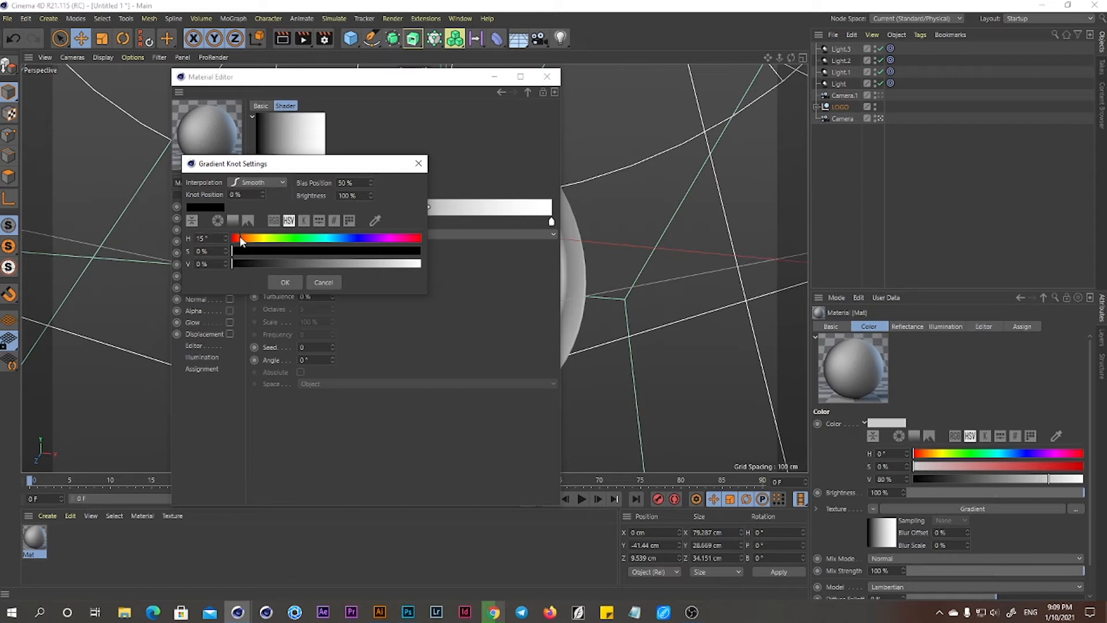
{"action": "left_click_drag", "start_coordinate": [369, 264], "coordinate": [426, 252]}
{"action": "left_click", "coordinate": [292, 282]}
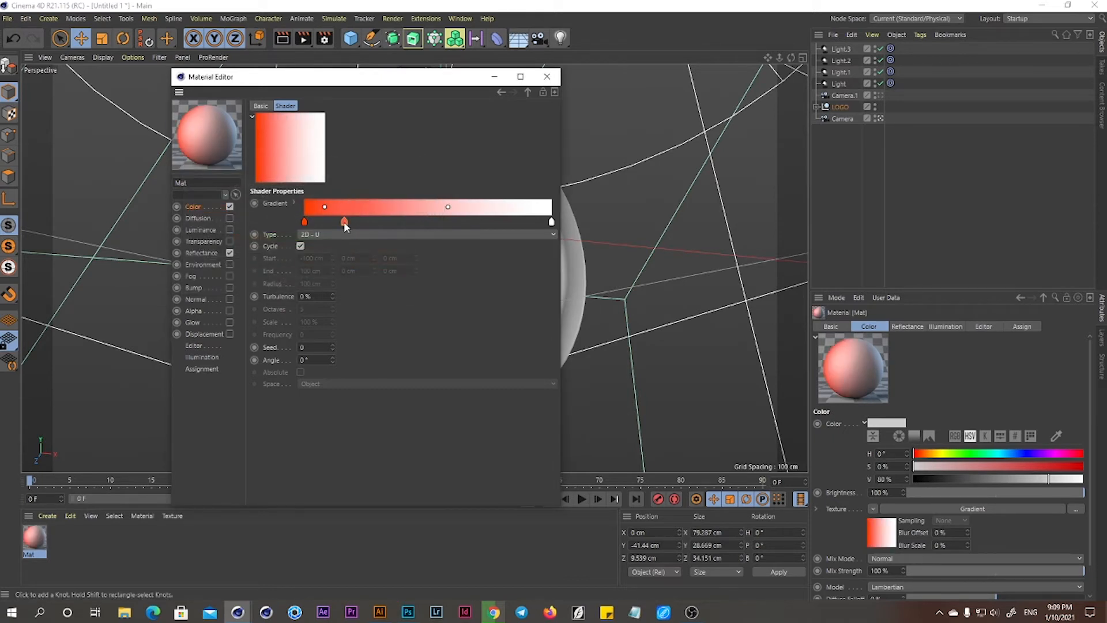
Add an amber knot (hue 42°) at about 16% and a violet knot (hue 287°) at about 40% of the gradient
{"action": "double_click", "coordinate": [343, 221]}
{"action": "left_click", "coordinate": [295, 237]}
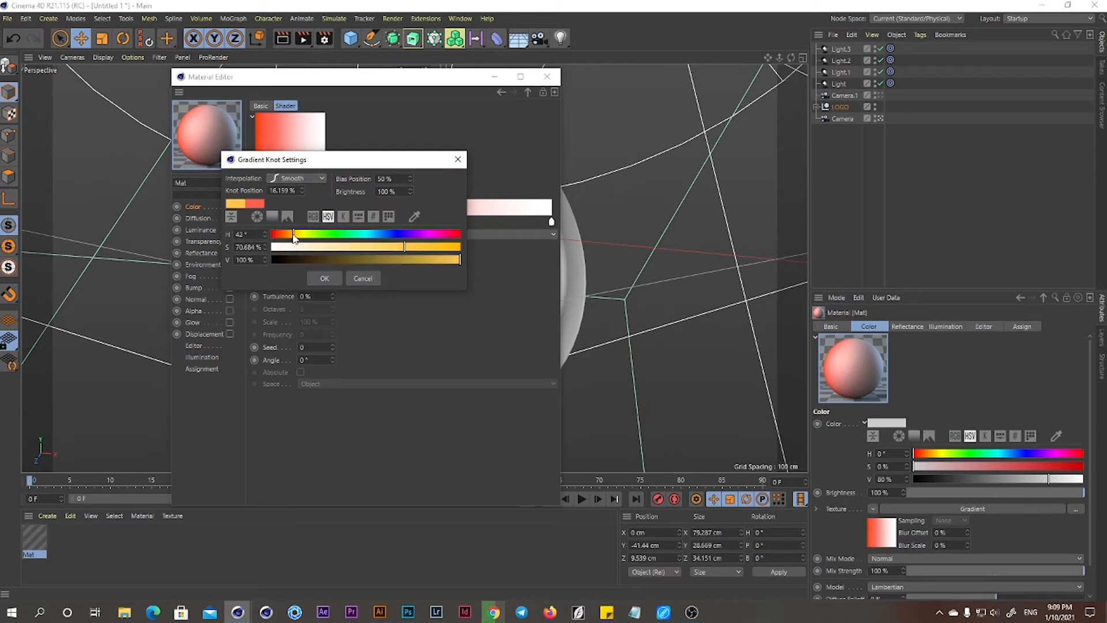
{"action": "left_click", "coordinate": [323, 278]}
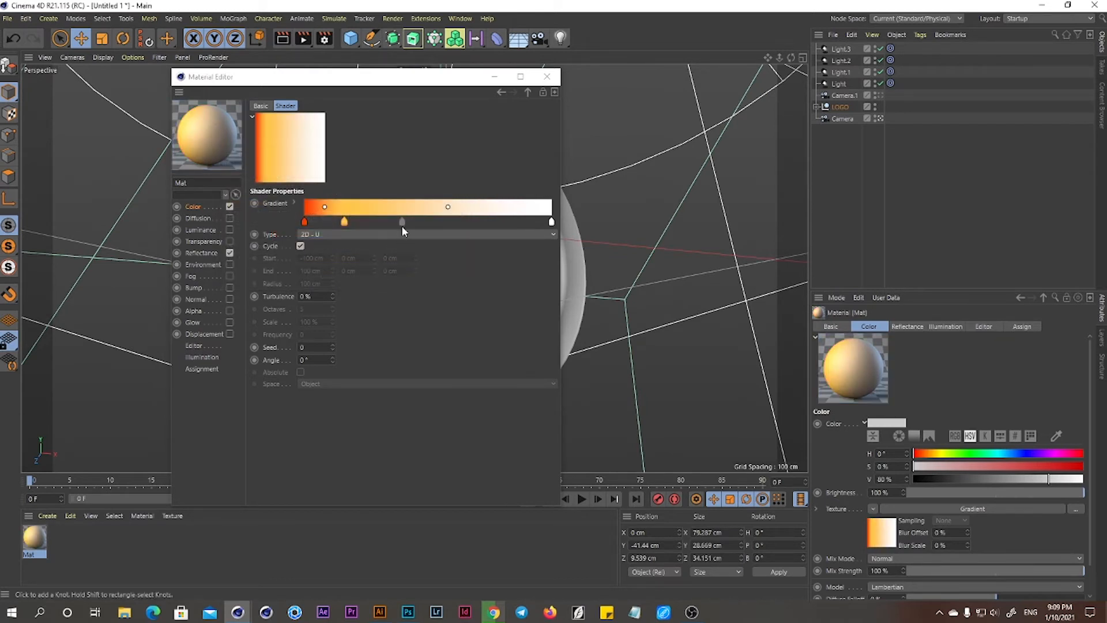
{"action": "double_click", "coordinate": [402, 225]}
{"action": "left_click", "coordinate": [480, 239]}
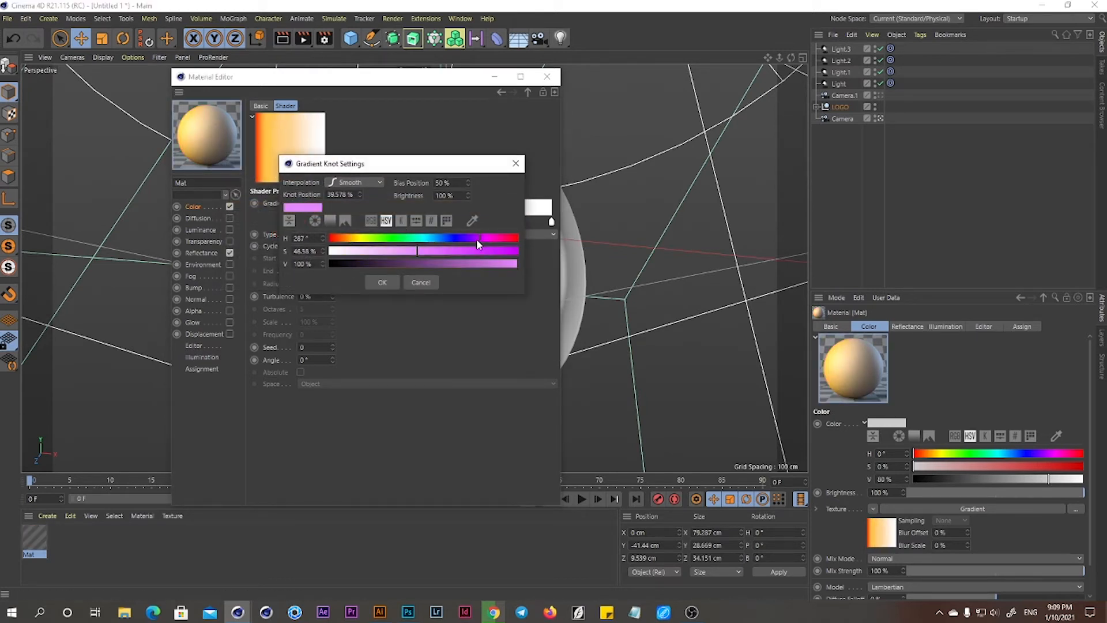
{"action": "left_click", "coordinate": [394, 282]}
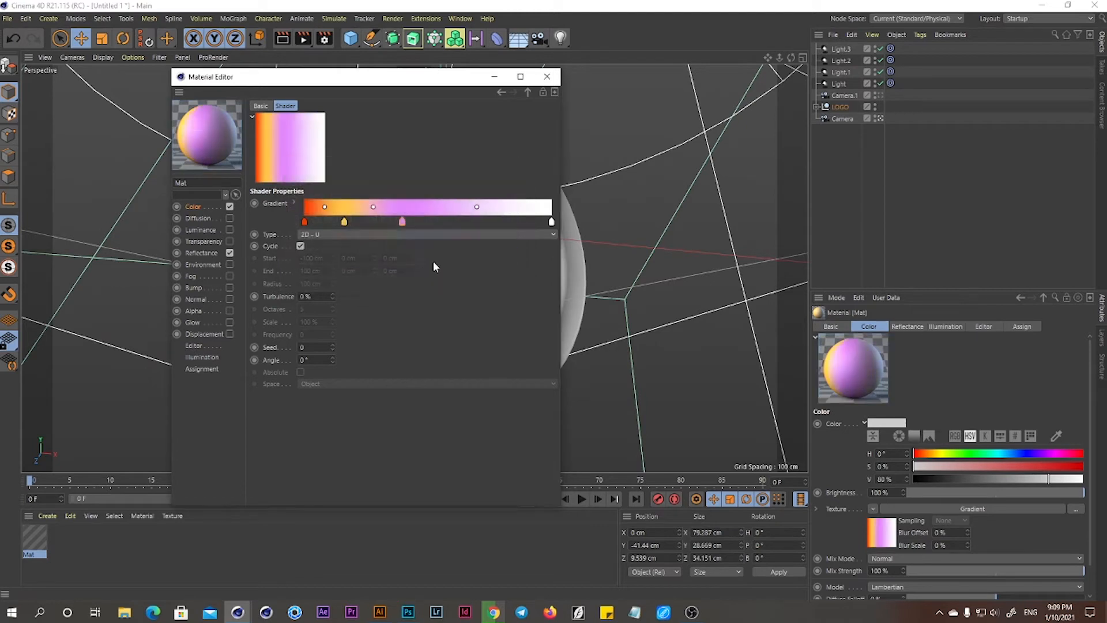
Add a magenta gradient knot at about 66% with hue 313° and 100% saturation
{"action": "double_click", "coordinate": [468, 225]}
{"action": "left_click", "coordinate": [559, 237]}
{"action": "left_click_drag", "start_coordinate": [566, 249], "coordinate": [620, 251]}
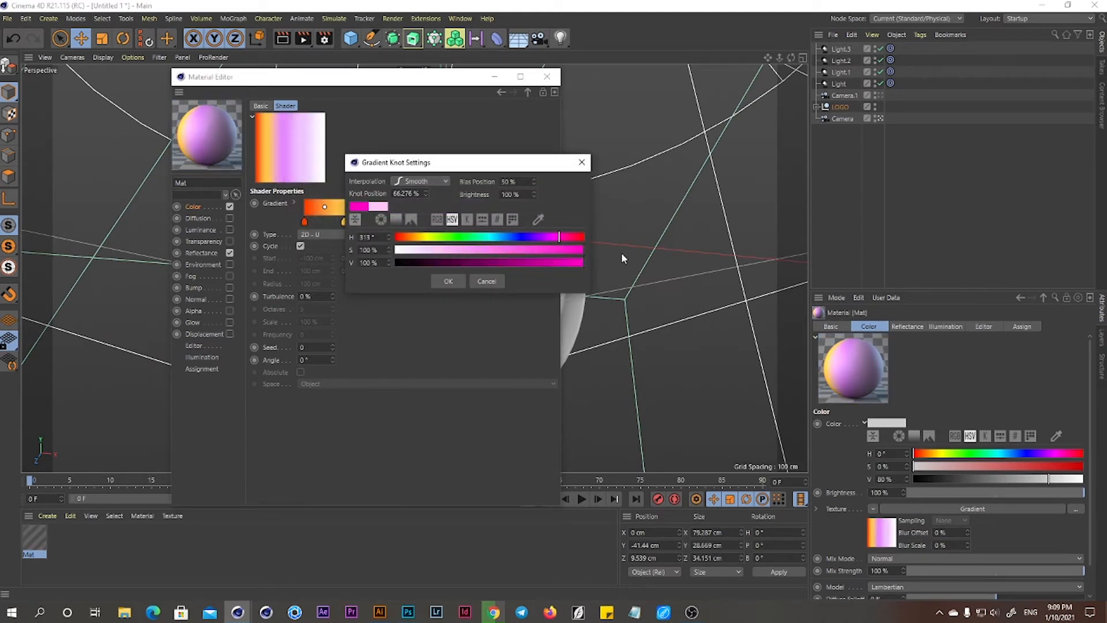
{"action": "left_click", "coordinate": [456, 281]}
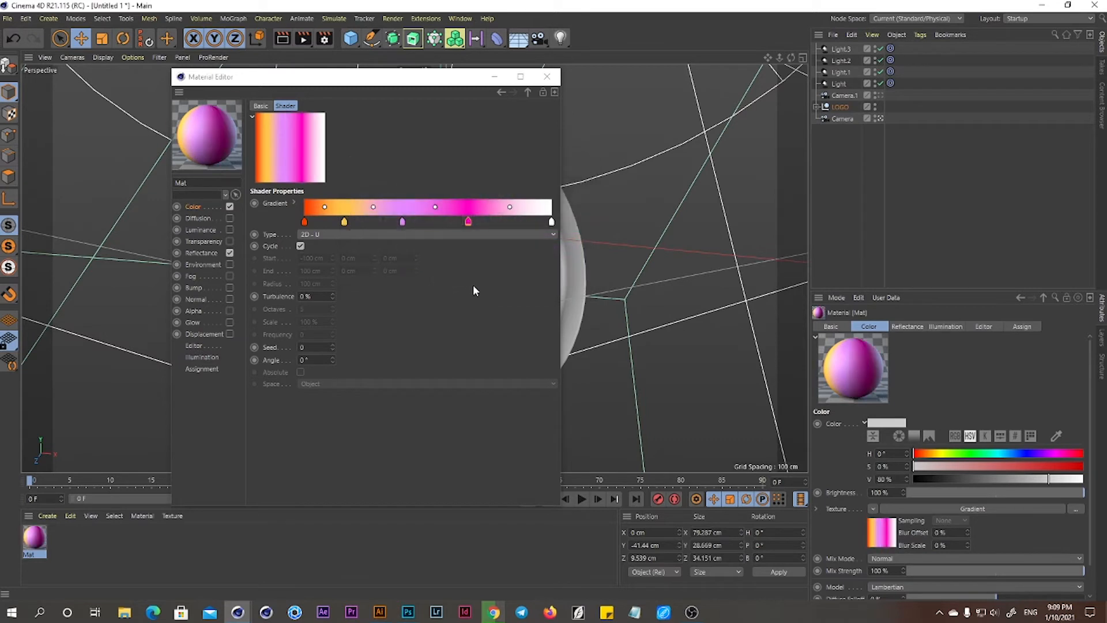
Turn the gradient's white end knot into a fully saturated pink-red with a hue of about 337°
{"action": "double_click", "coordinate": [552, 222]}
{"action": "left_click_drag", "start_coordinate": [655, 236], "coordinate": [681, 237]}
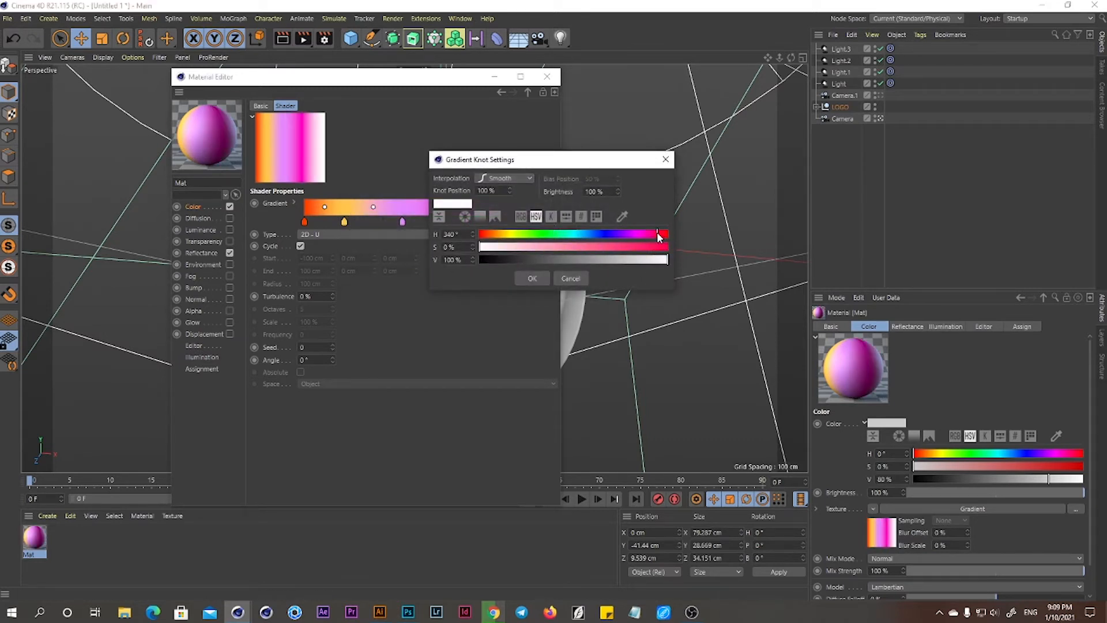
{"action": "left_click", "coordinate": [534, 280]}
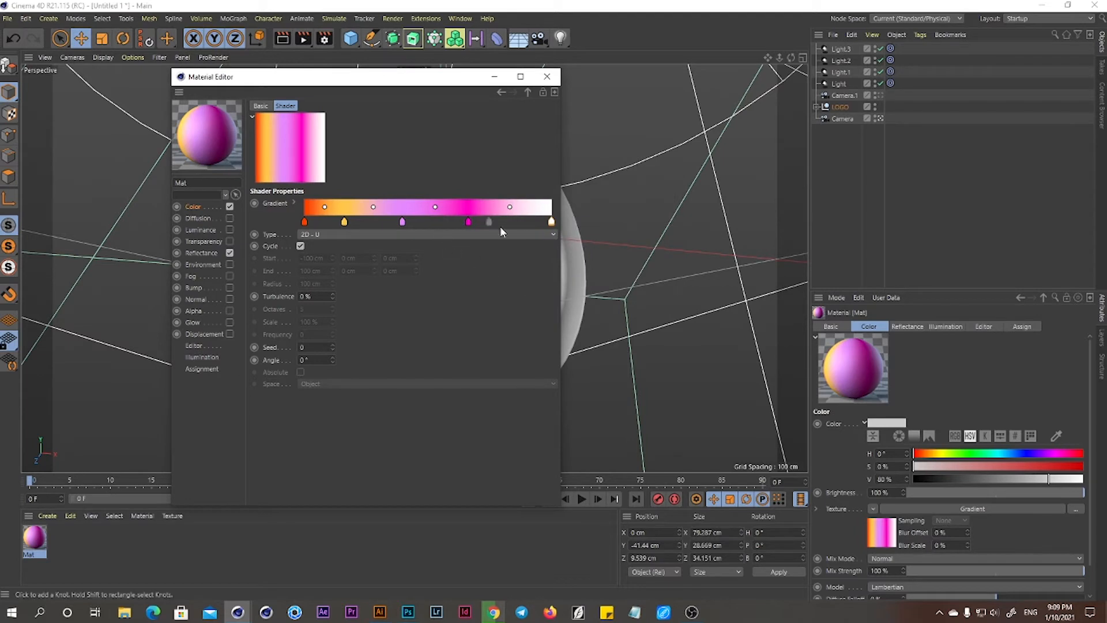
{"action": "double_click", "coordinate": [550, 222]}
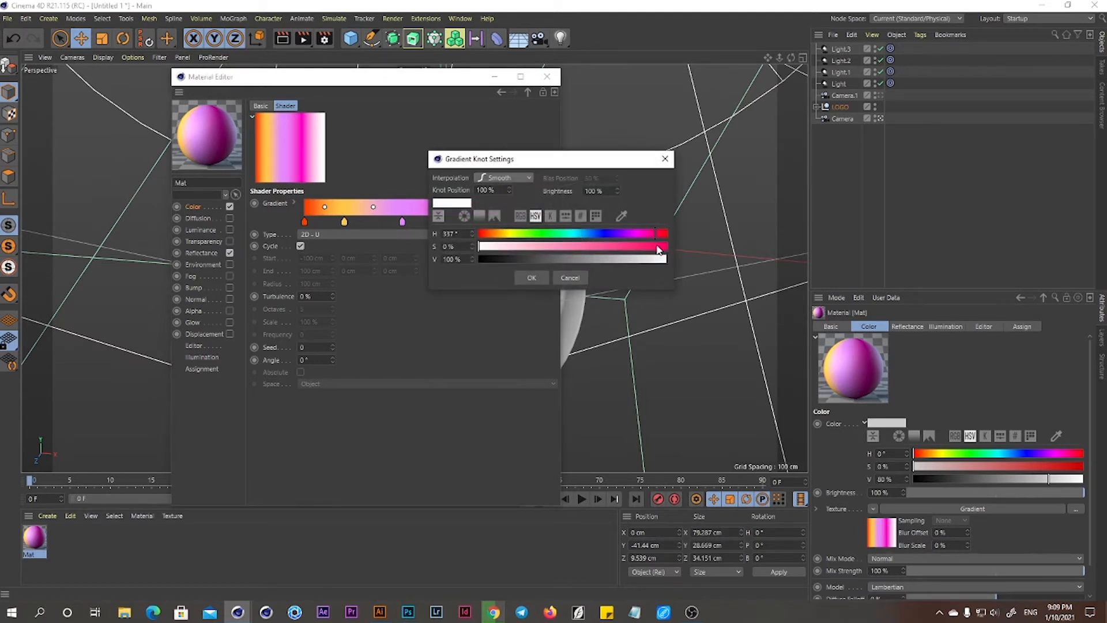
{"action": "left_click_drag", "start_coordinate": [658, 249], "coordinate": [669, 244]}
{"action": "left_click", "coordinate": [529, 278]}
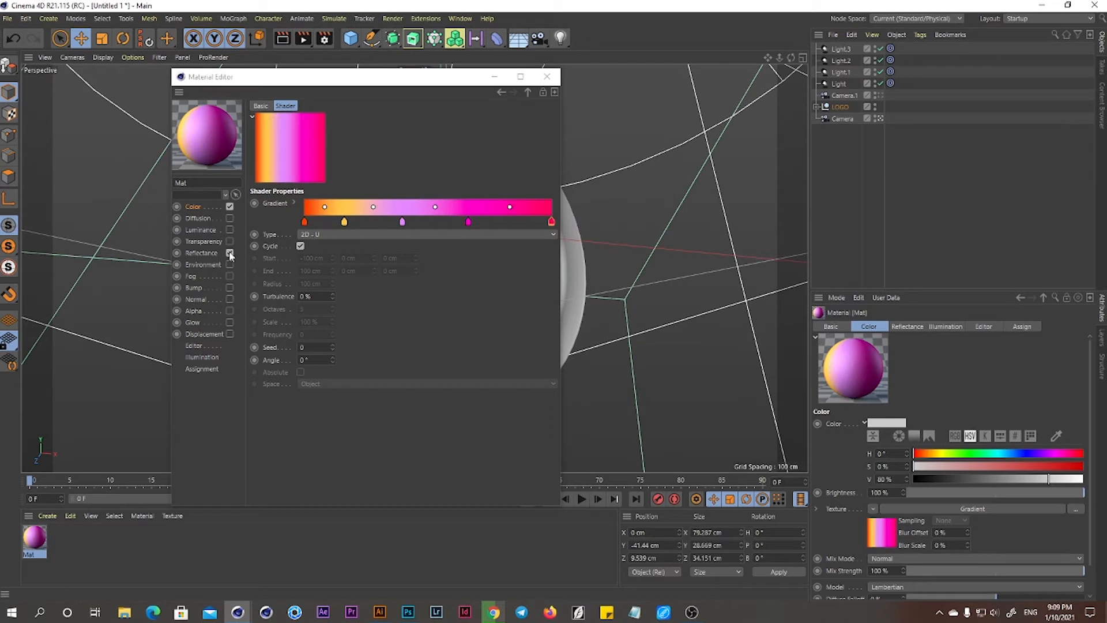
Copy the gradient shader from the material's Color channel
{"action": "left_click", "coordinate": [203, 253]}
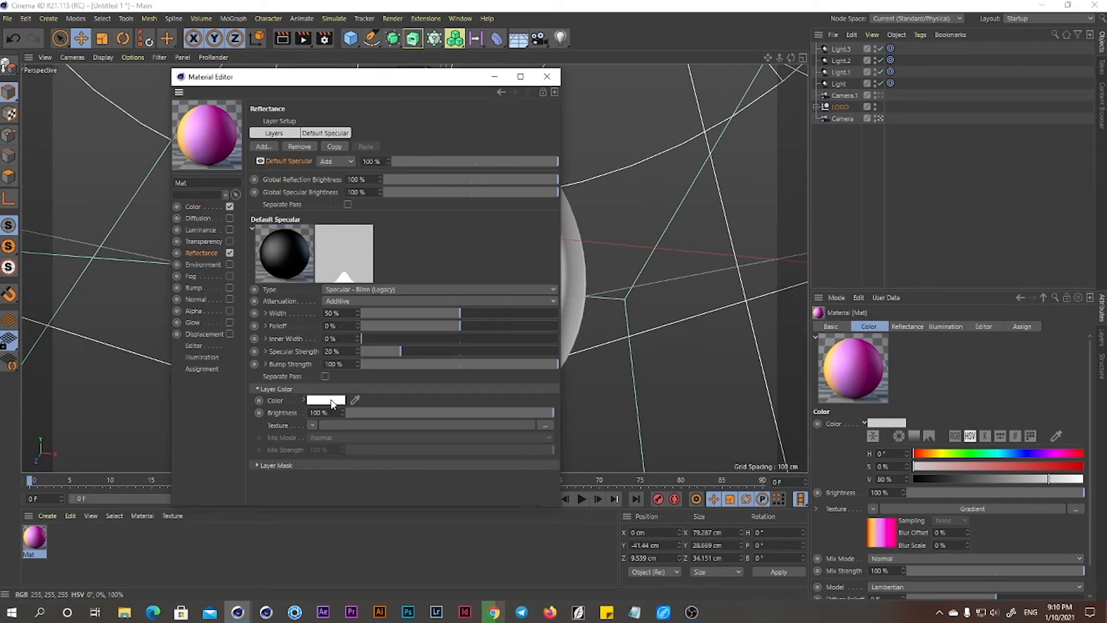
{"action": "left_click", "coordinate": [203, 208]}
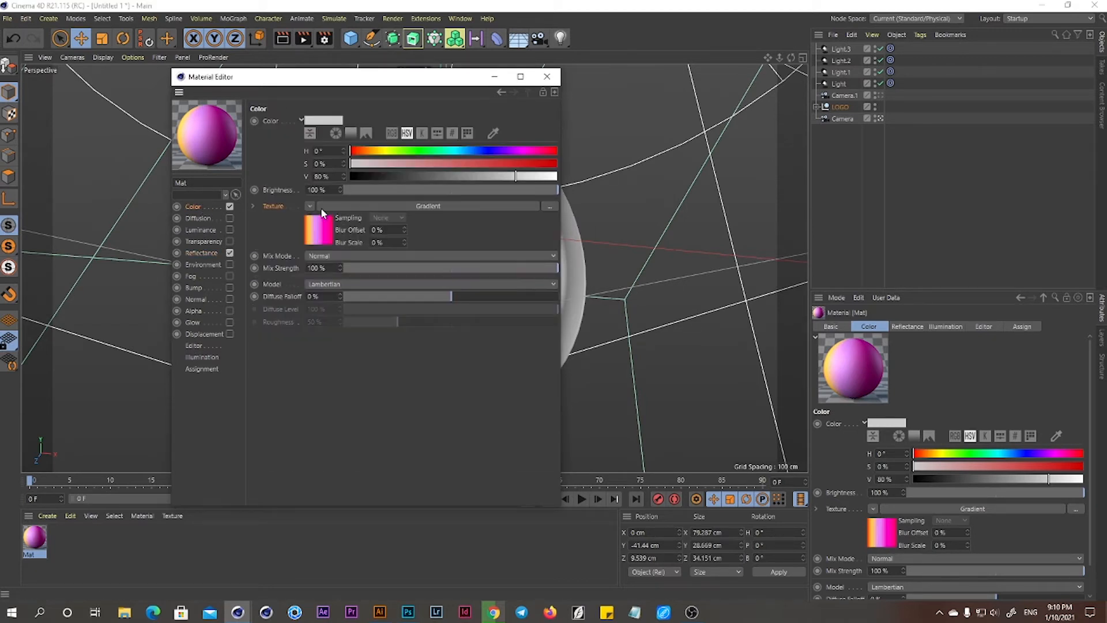
{"action": "left_click", "coordinate": [310, 206]}
{"action": "left_click", "coordinate": [326, 274]}
Replace the material's Default Specular reflectance layer with a Reflection (Legacy) layer
{"action": "left_click", "coordinate": [210, 252]}
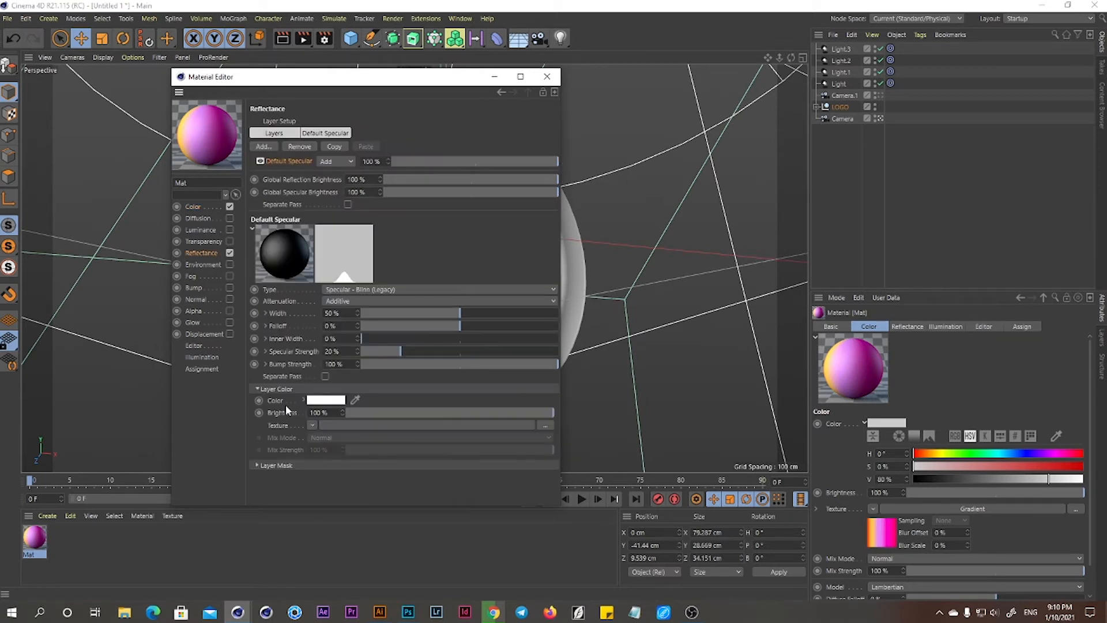
{"action": "left_click", "coordinate": [295, 147]}
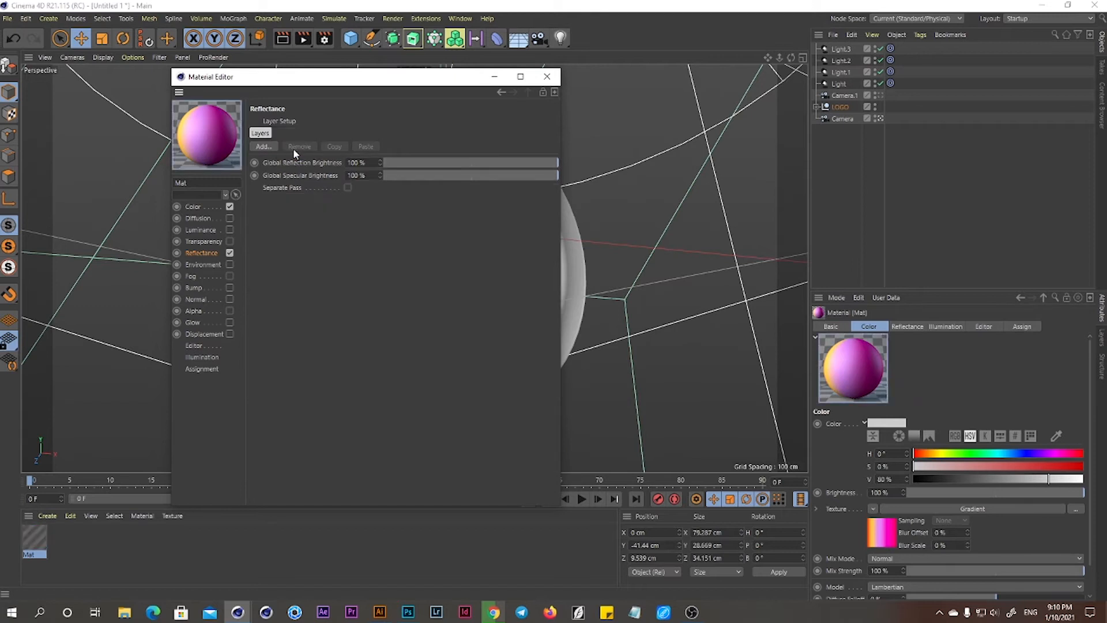
{"action": "left_click", "coordinate": [265, 147]}
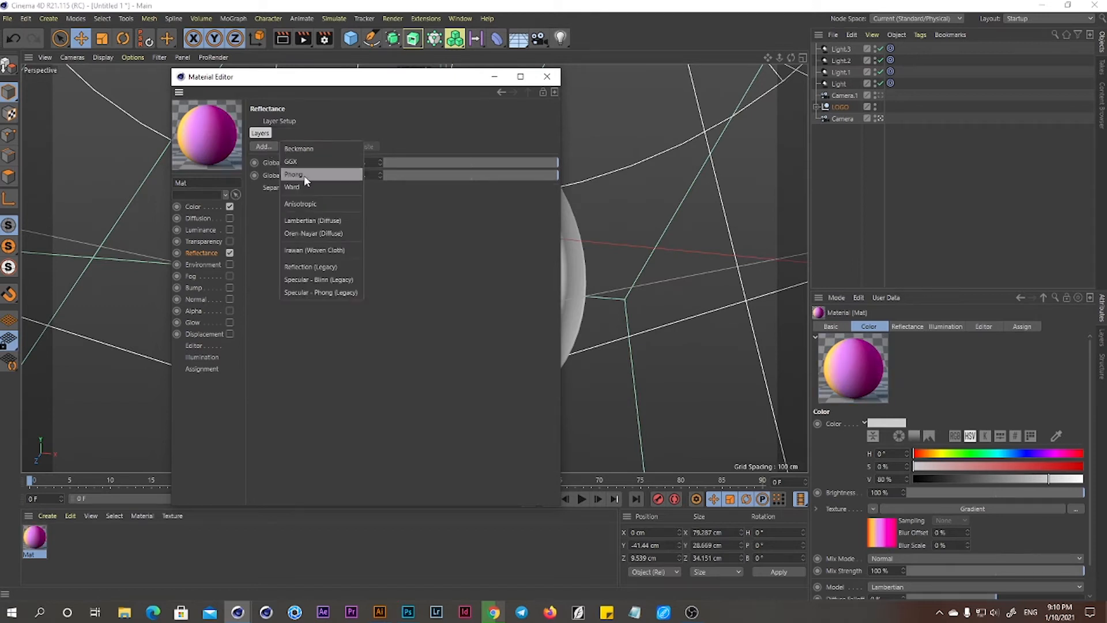
{"action": "left_click", "coordinate": [311, 266]}
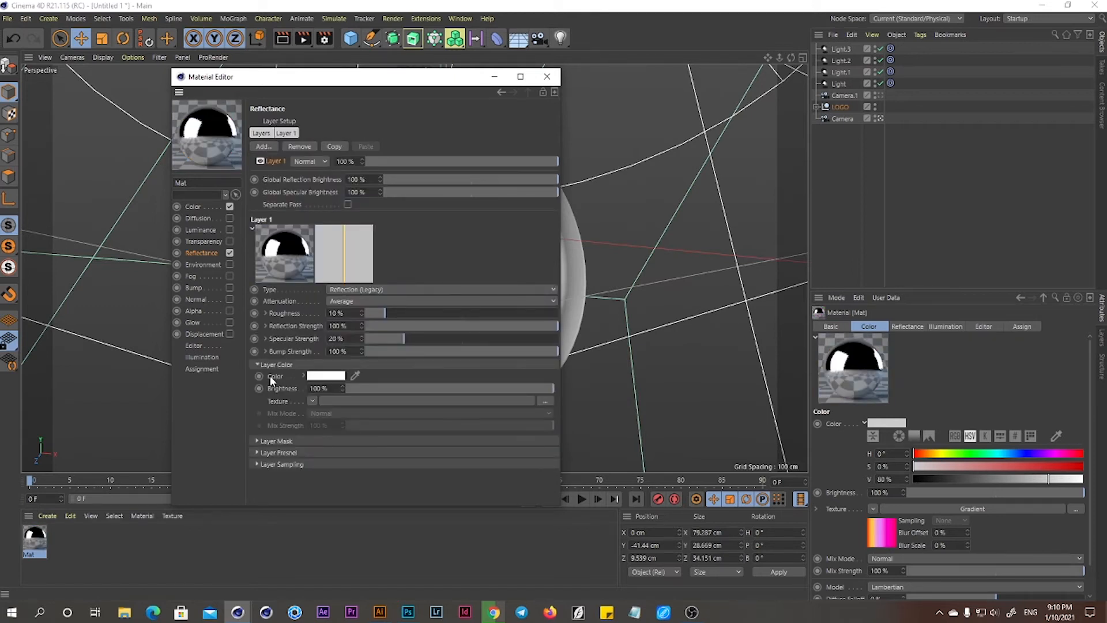
Paste the copied gradient shader as the reflection layer's color texture and close the Material Editor
{"action": "left_click", "coordinate": [303, 376]}
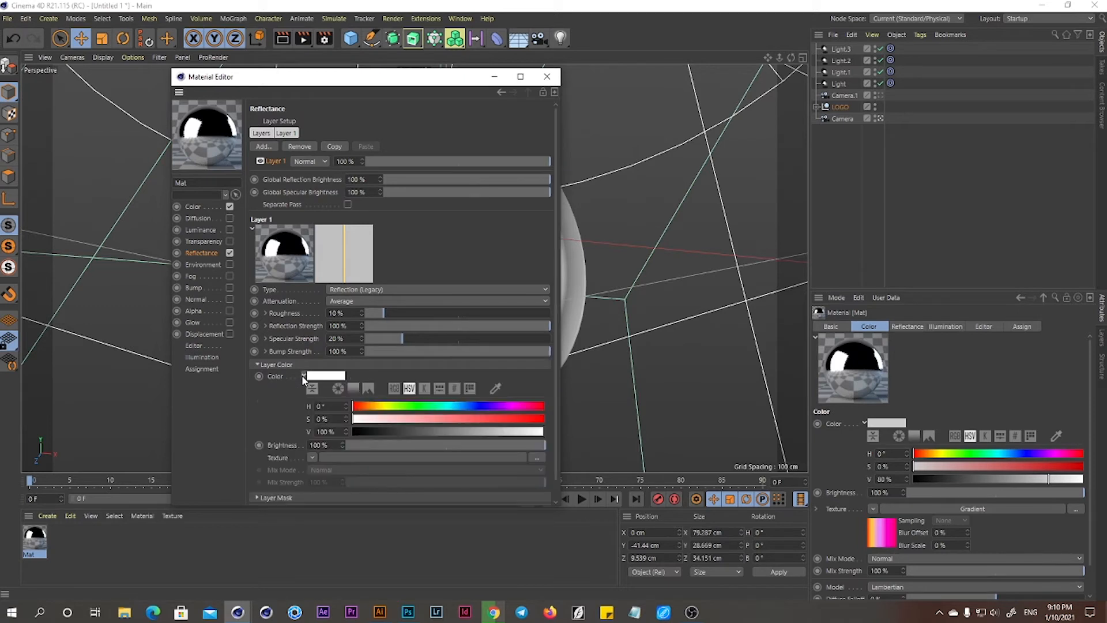
{"action": "left_click", "coordinate": [312, 458]}
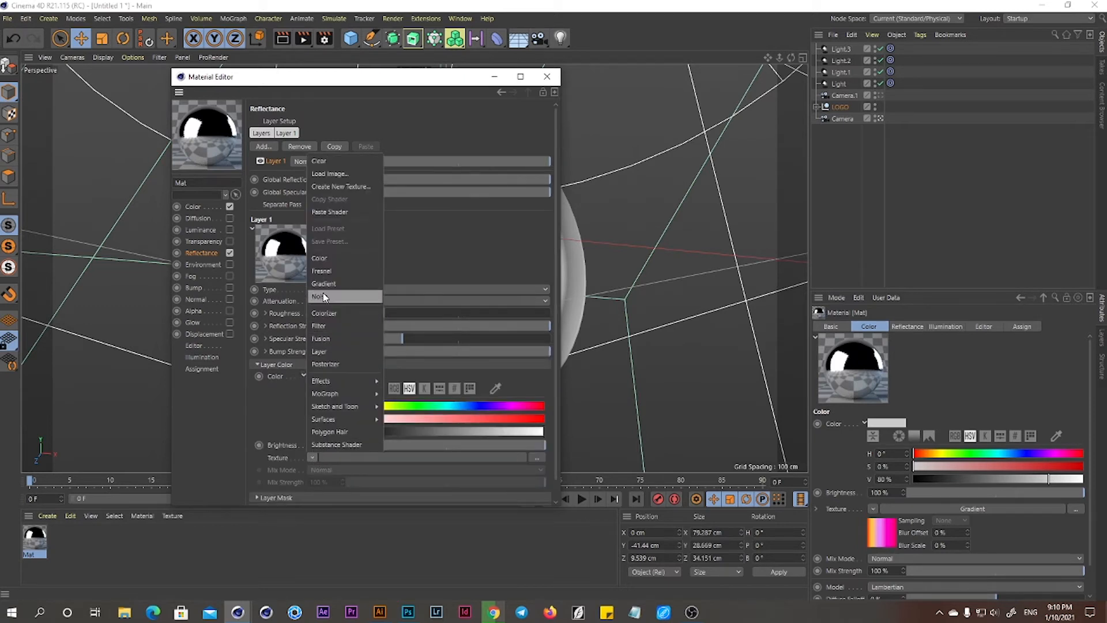
{"action": "left_click", "coordinate": [334, 213]}
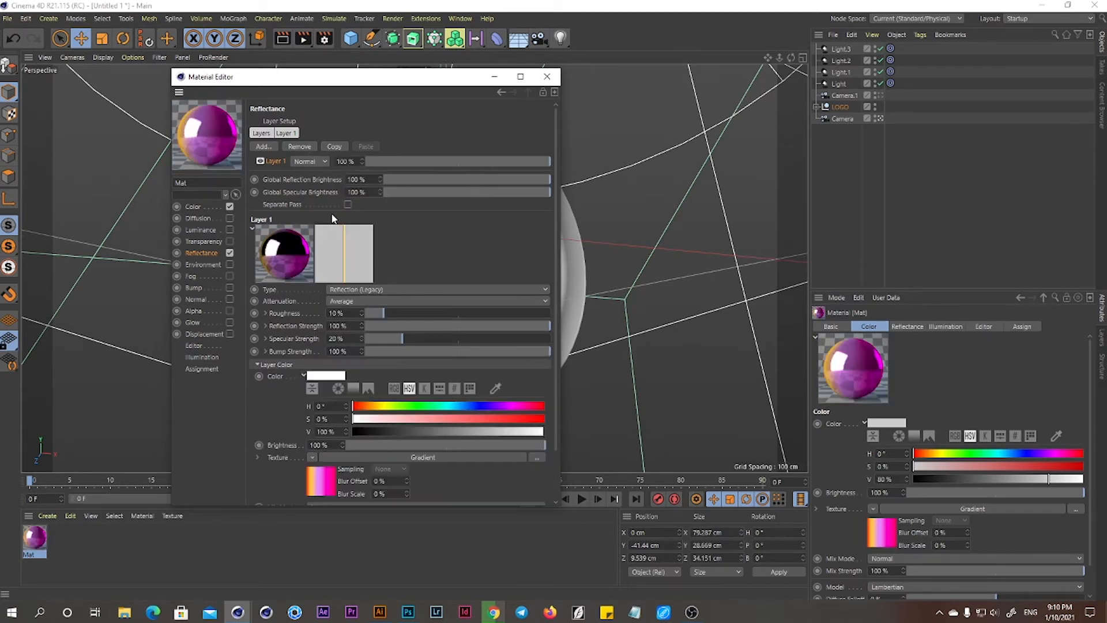
{"action": "left_click", "coordinate": [546, 76]}
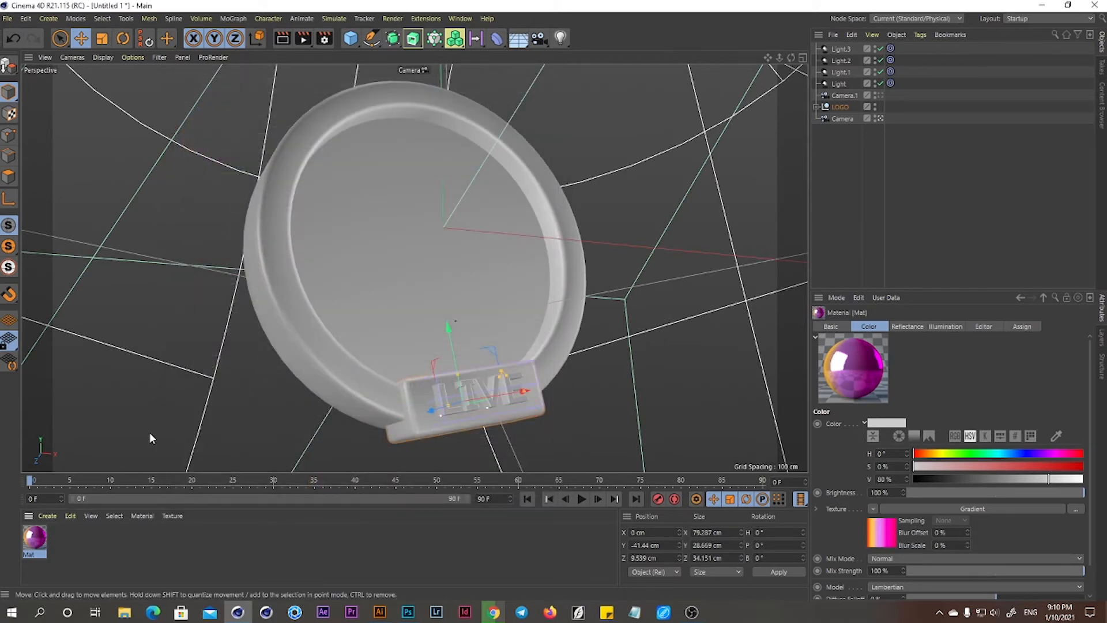
Apply the gradient material to the logo's outer ring and to the cube behind the LIVE lettering
{"action": "left_click_drag", "start_coordinate": [291, 298], "coordinate": [291, 298]}
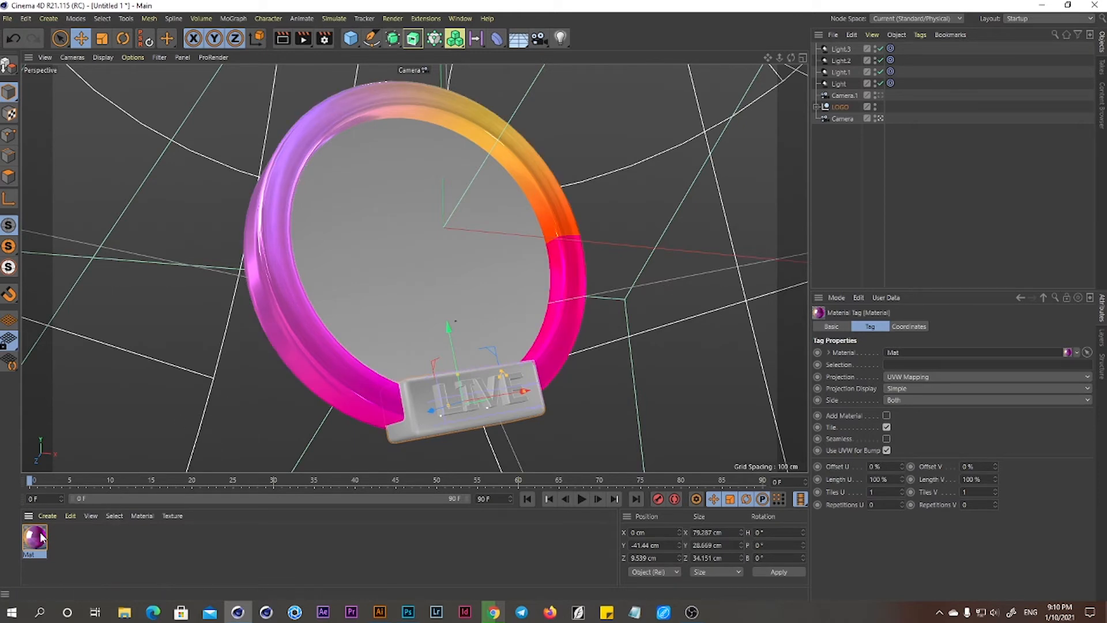
{"action": "left_click_drag", "start_coordinate": [428, 448], "coordinate": [417, 431]}
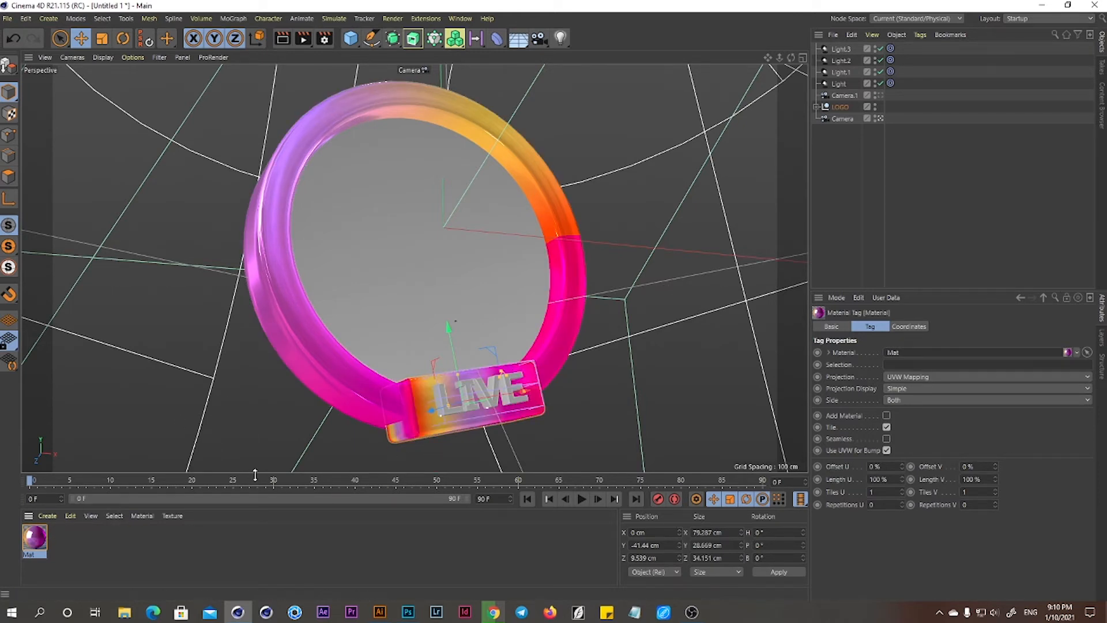
Duplicate the gradient material and clear the gradient texture from the copy's Color channel
{"action": "left_click", "coordinate": [39, 539]}
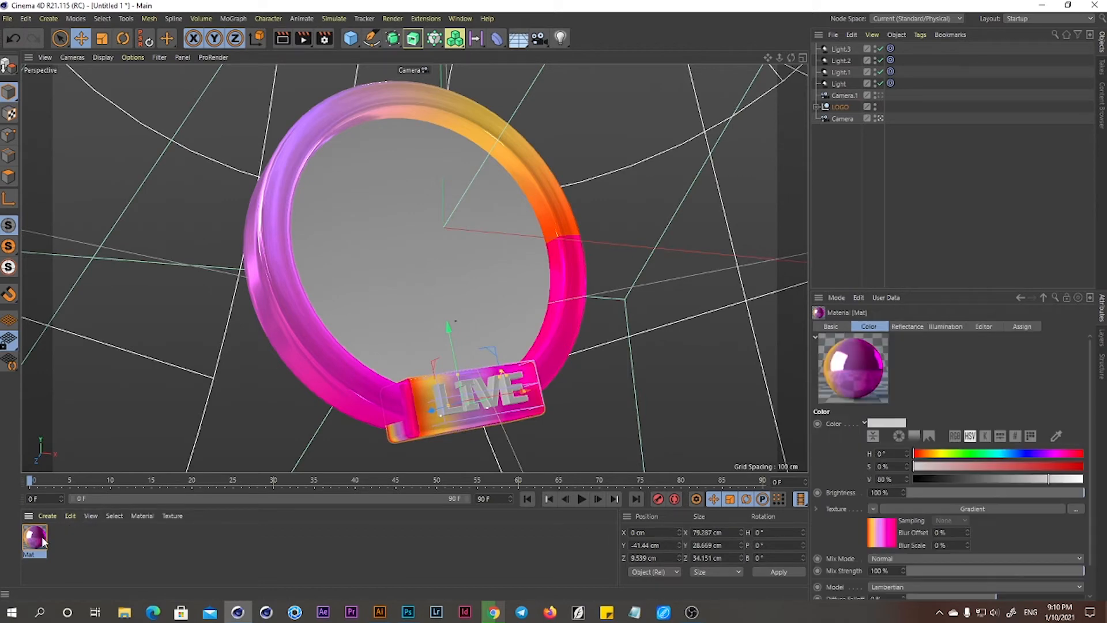
{"action": "left_click_drag", "start_coordinate": [69, 534], "coordinate": [73, 535], "text": "ctrl"}
{"action": "double_click", "coordinate": [73, 535]}
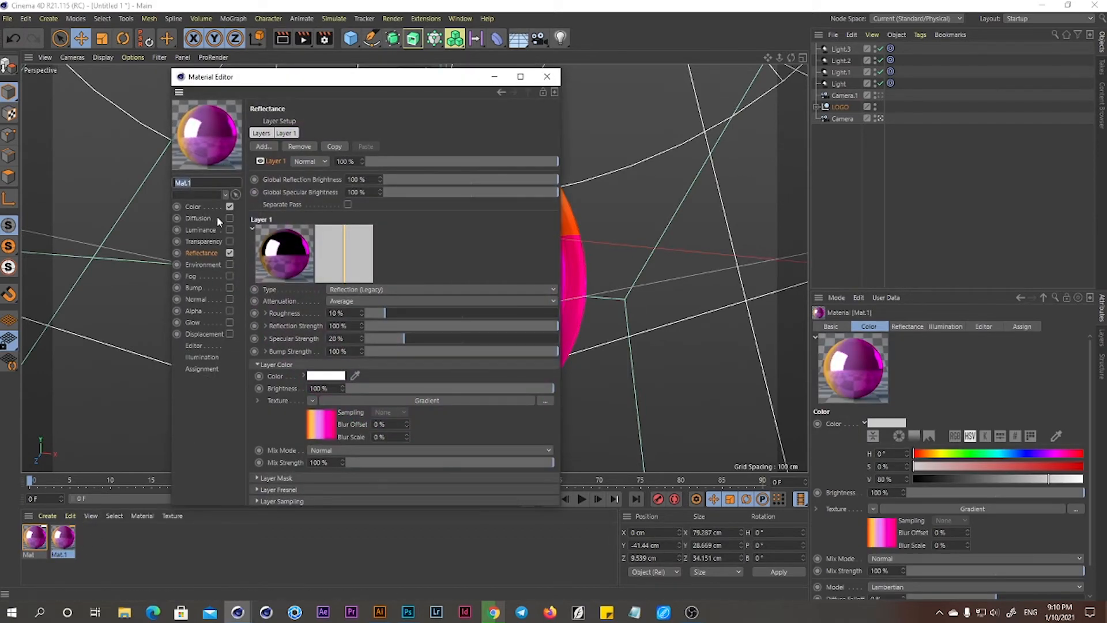
{"action": "left_click", "coordinate": [193, 207]}
{"action": "left_click", "coordinate": [310, 206]}
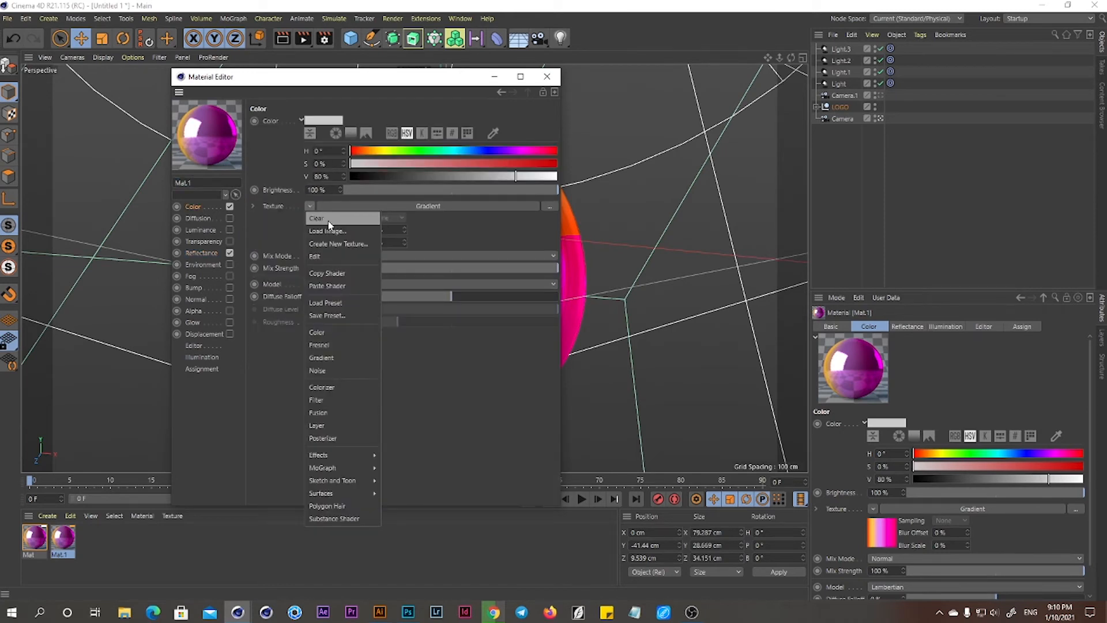
{"action": "left_click", "coordinate": [329, 220]}
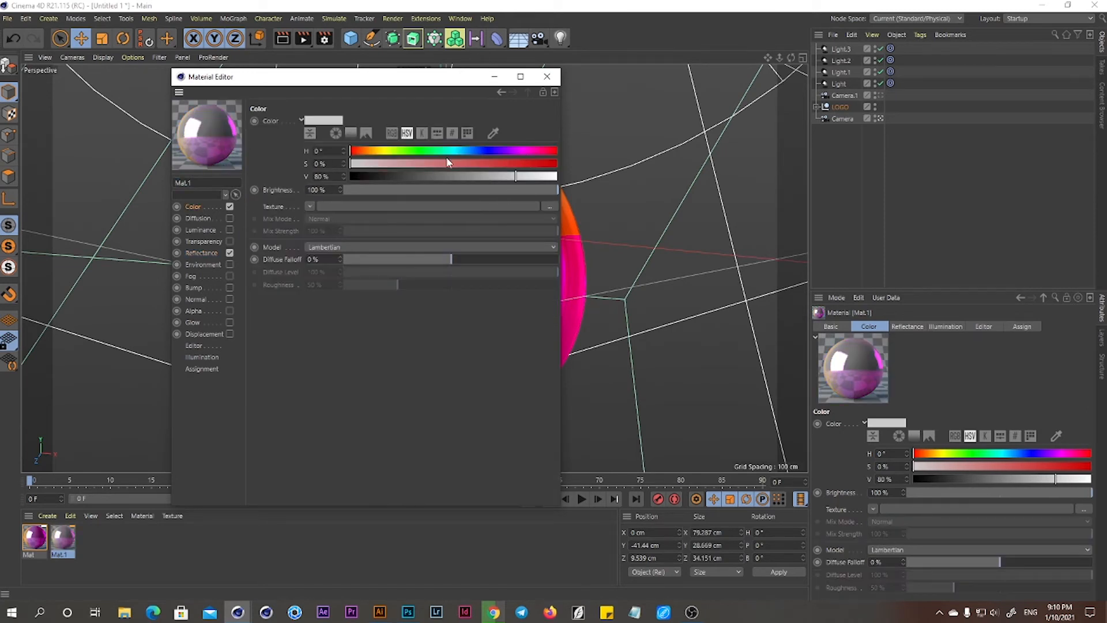
{"action": "left_click_drag", "start_coordinate": [540, 175], "coordinate": [517, 180]}
Clear the gradient texture from the copied material's reflection layer and accept white as the layer color
{"action": "left_click", "coordinate": [199, 254]}
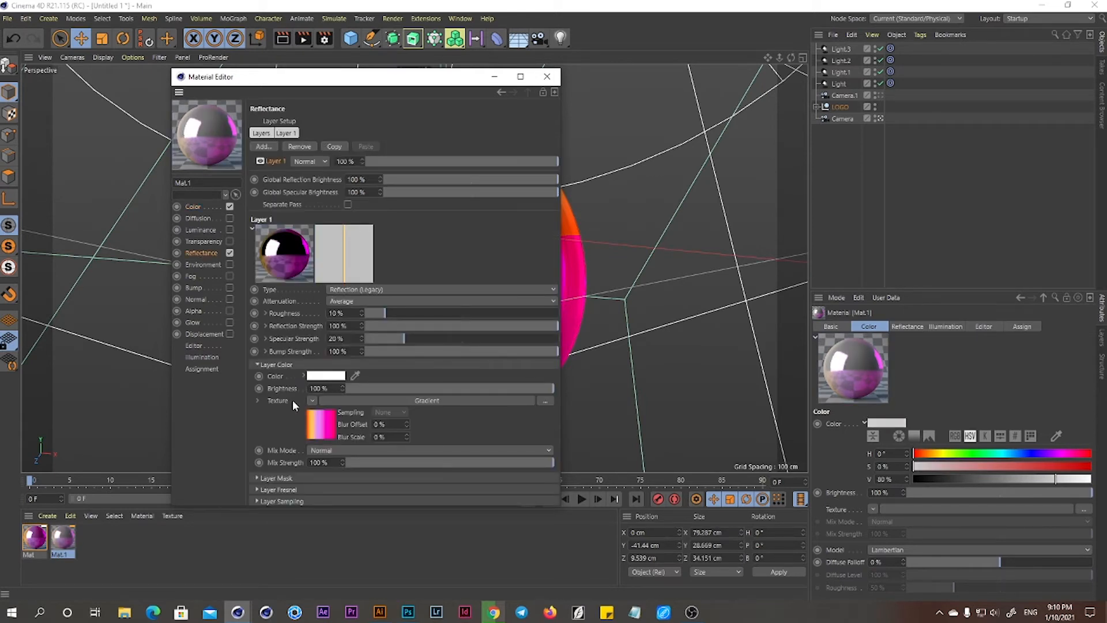
{"action": "left_click", "coordinate": [311, 402]}
{"action": "left_click", "coordinate": [315, 91]}
{"action": "left_click", "coordinate": [324, 376]}
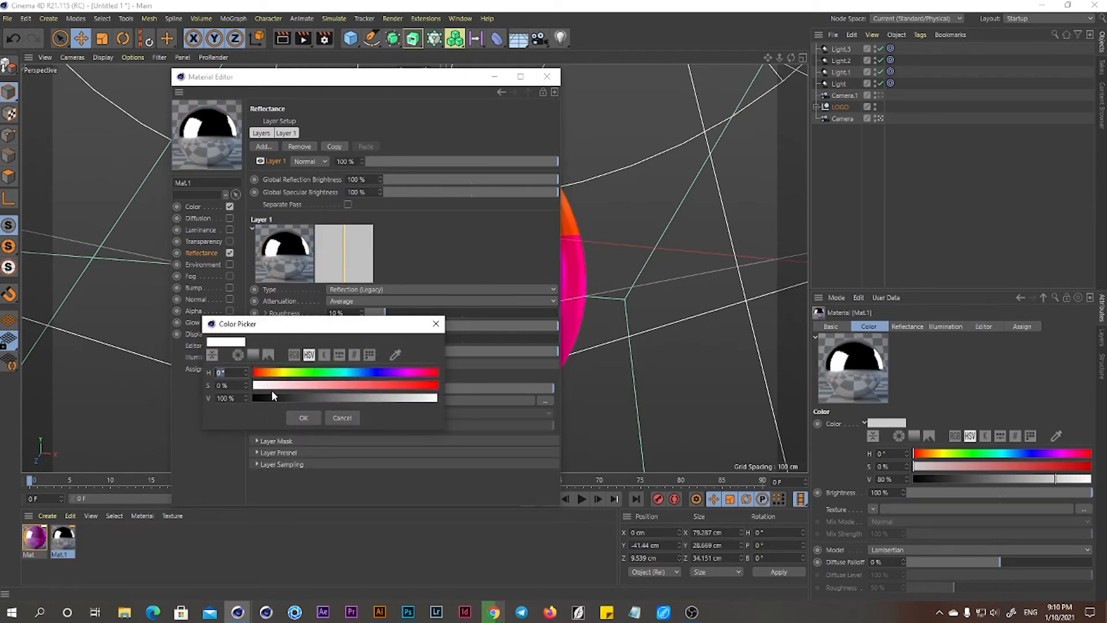
{"action": "left_click", "coordinate": [296, 416]}
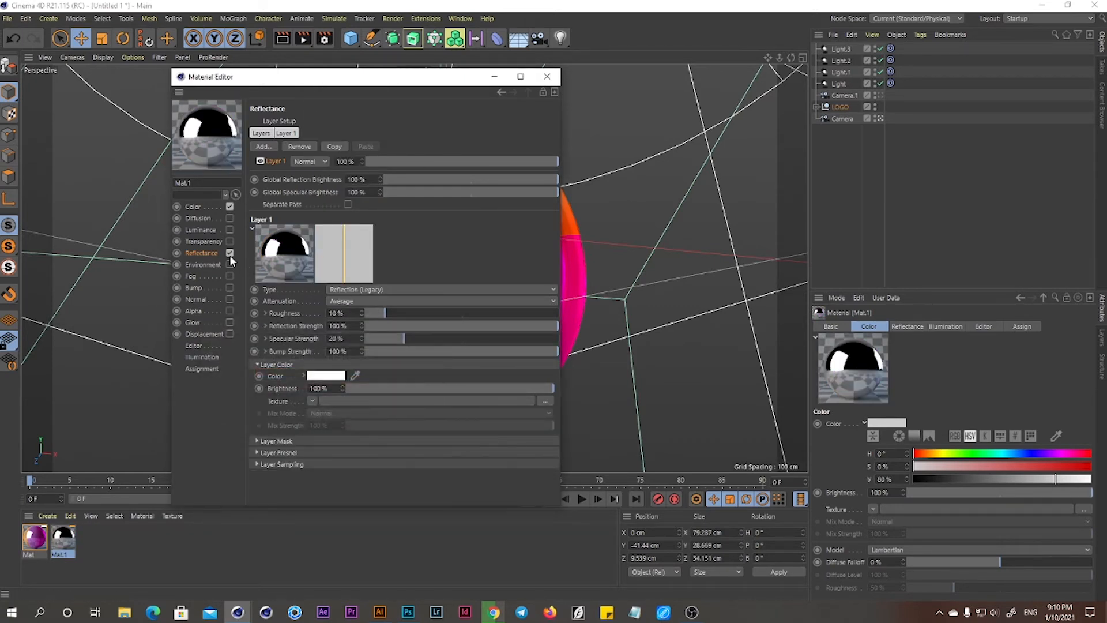
Set the reflection layer's color brightness to 50% and apply the material to the LIVE lettering
{"action": "left_click_drag", "start_coordinate": [466, 389], "coordinate": [450, 388]}
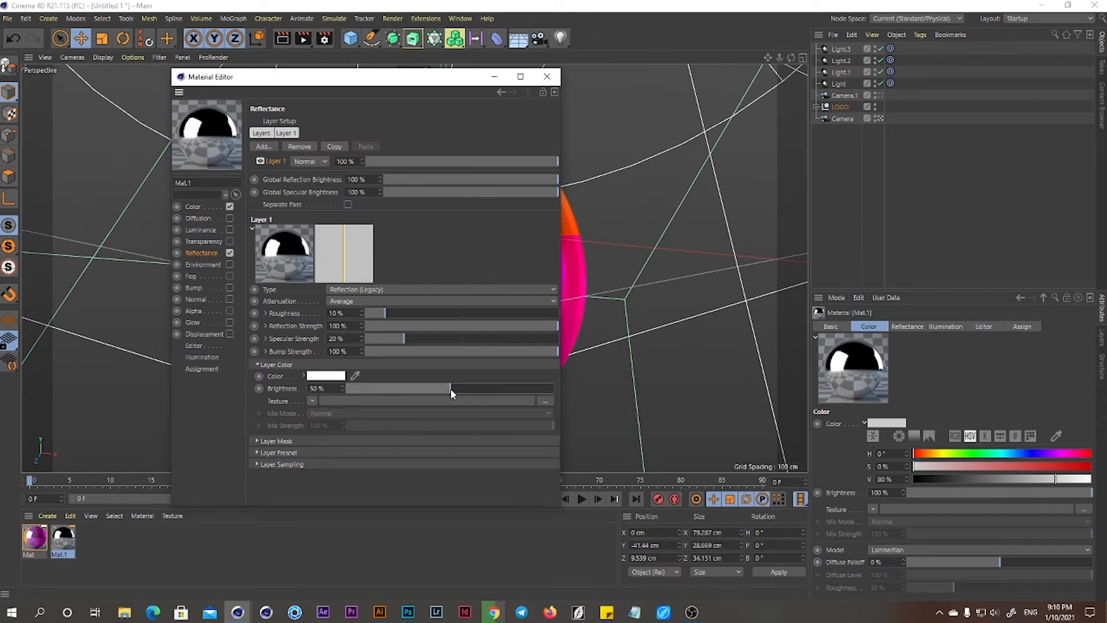
{"action": "left_click", "coordinate": [547, 78]}
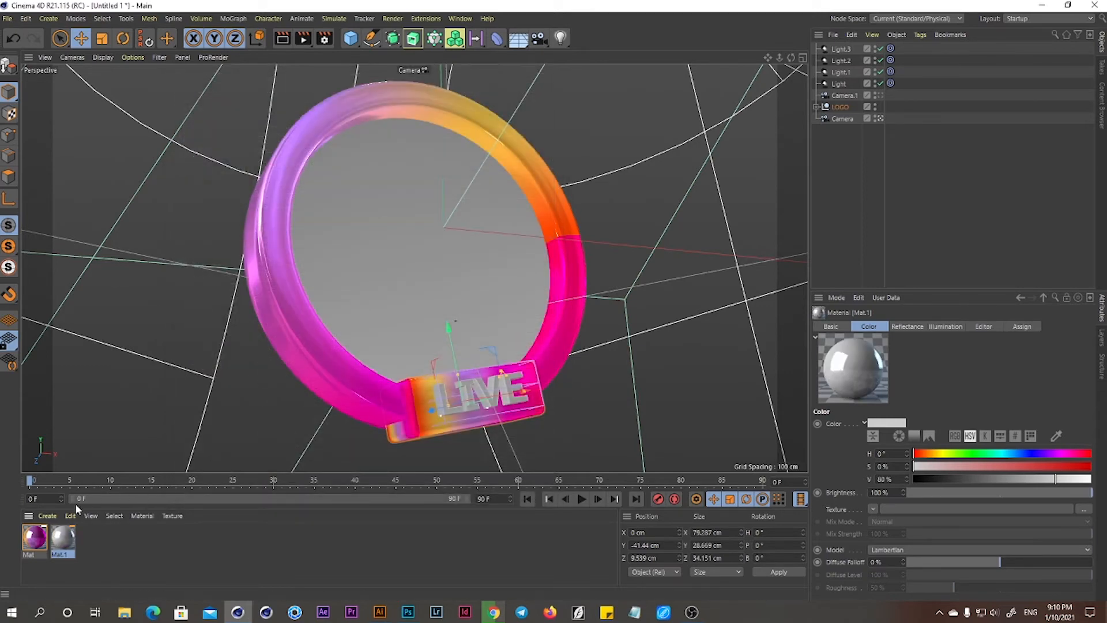
{"action": "left_click_drag", "start_coordinate": [448, 434], "coordinate": [454, 416]}
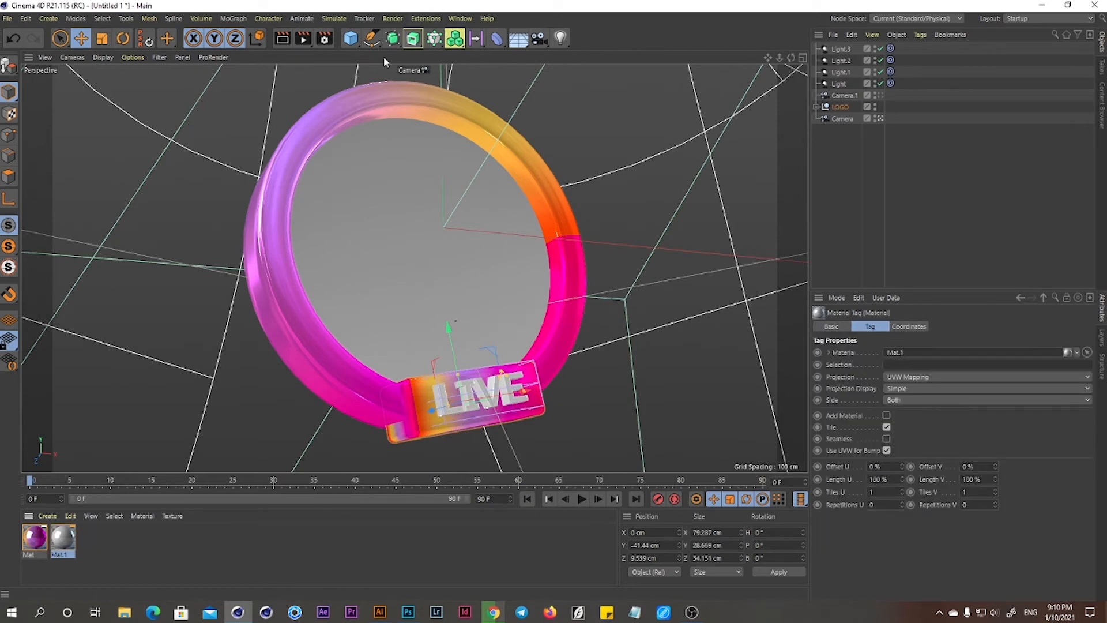
Set the render output to the HDTV 1080 25 preset with a resolution of 100000 DPI
{"action": "left_click", "coordinate": [324, 38]}
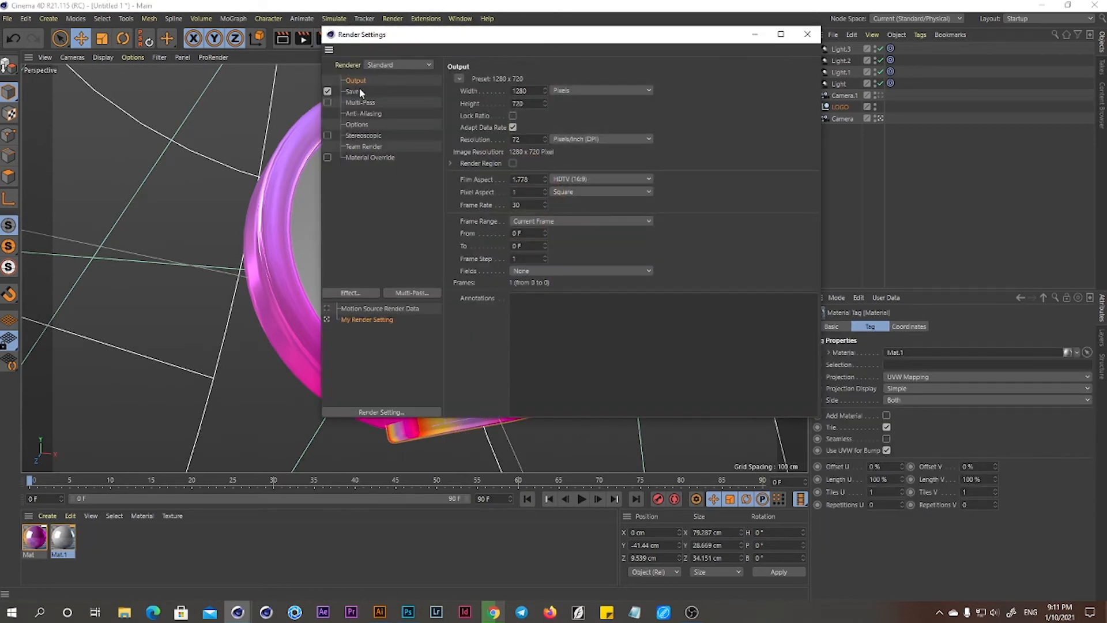
{"action": "left_click", "coordinate": [458, 79]}
{"action": "mouse_move", "coordinate": [478, 118]}
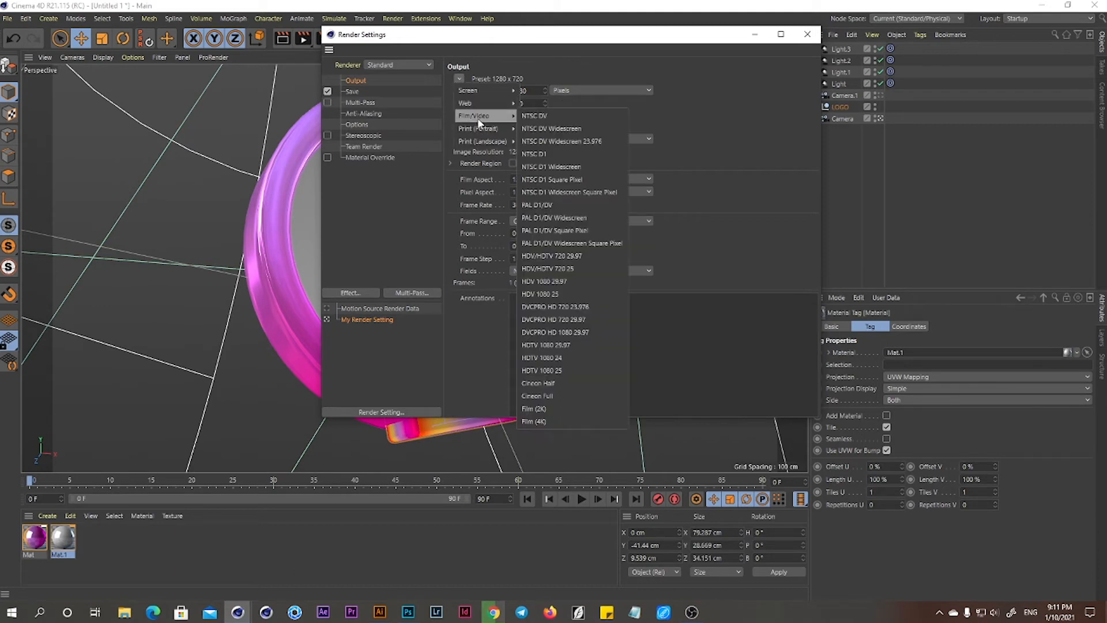
{"action": "left_click", "coordinate": [571, 370]}
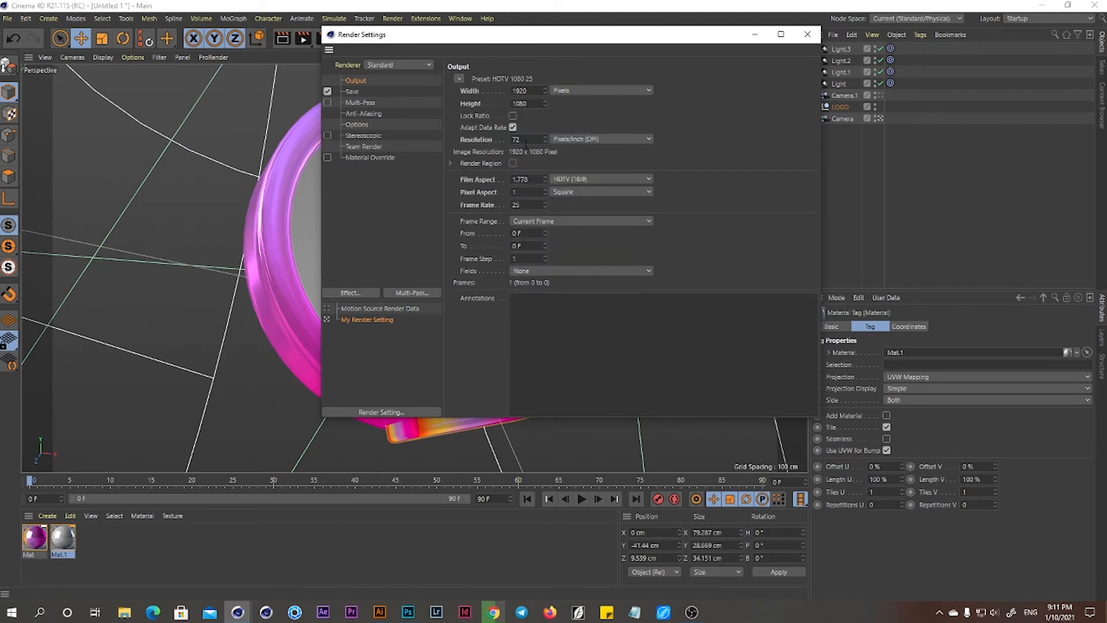
{"action": "type", "text": "100000"}
{"action": "key", "text": "Return"}
Add the Color Correction and Global Illumination effects to the render settings
{"action": "left_click", "coordinate": [348, 294]}
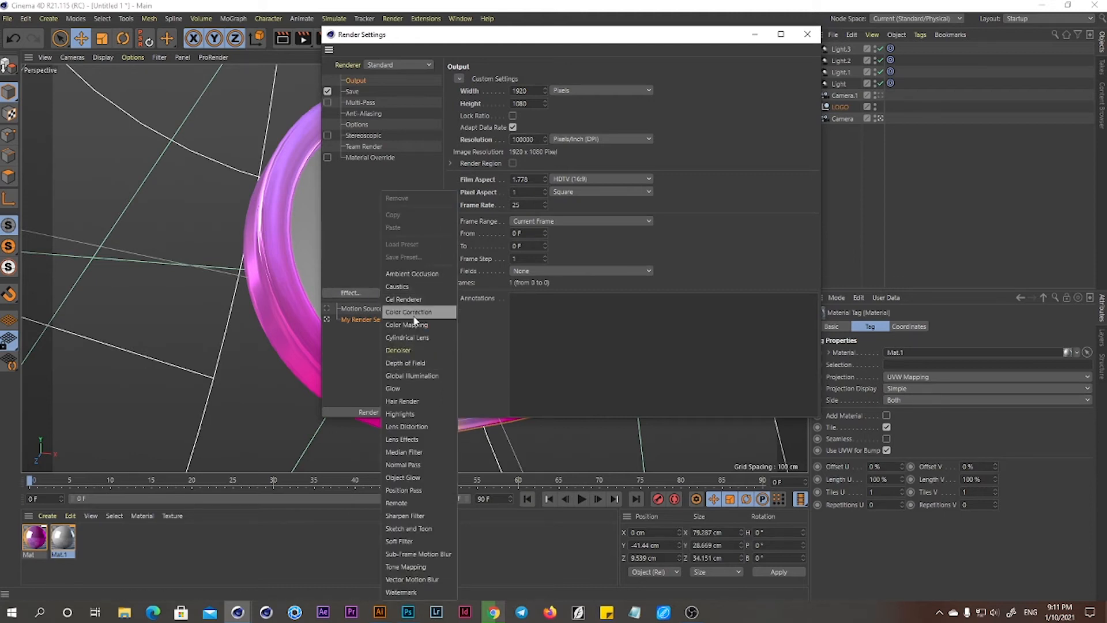
{"action": "left_click", "coordinate": [411, 312]}
{"action": "left_click", "coordinate": [349, 292]}
{"action": "left_click", "coordinate": [411, 375]}
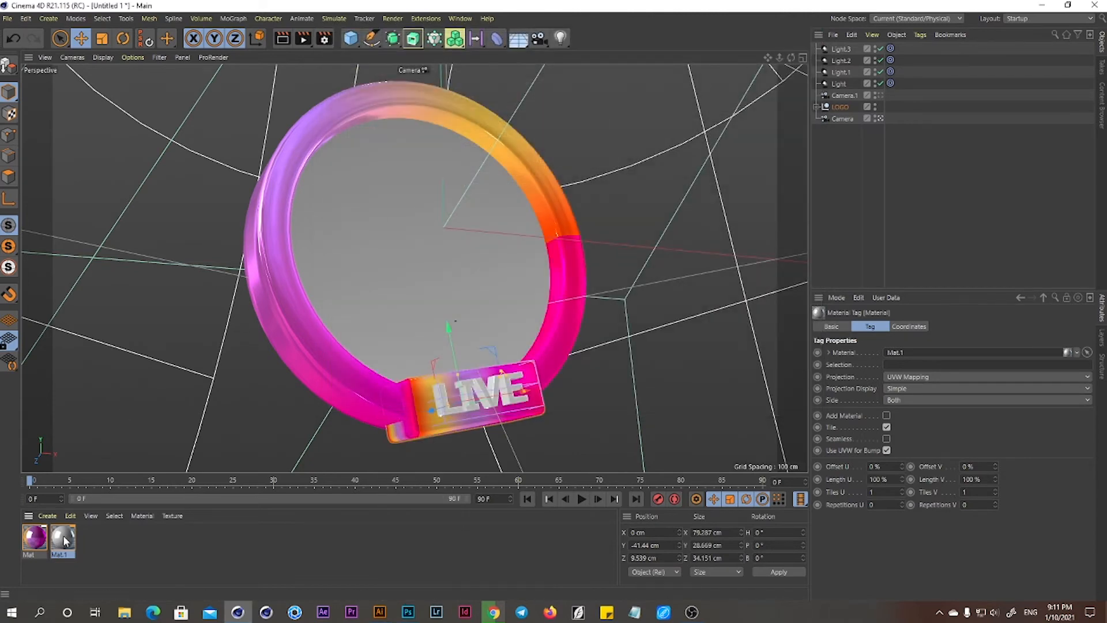
Create a new material with only the Luminance channel enabled, disabling Color and Reflectance
{"action": "left_click", "coordinate": [47, 515]}
{"action": "left_click", "coordinate": [72, 384]}
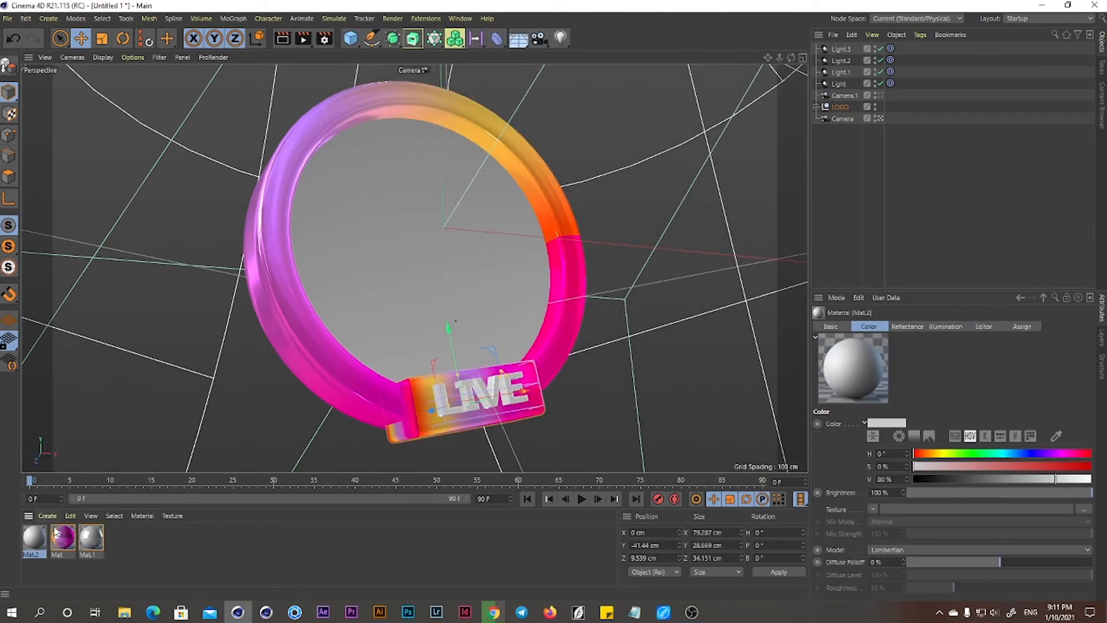
{"action": "double_click", "coordinate": [36, 535]}
{"action": "left_click", "coordinate": [229, 207]}
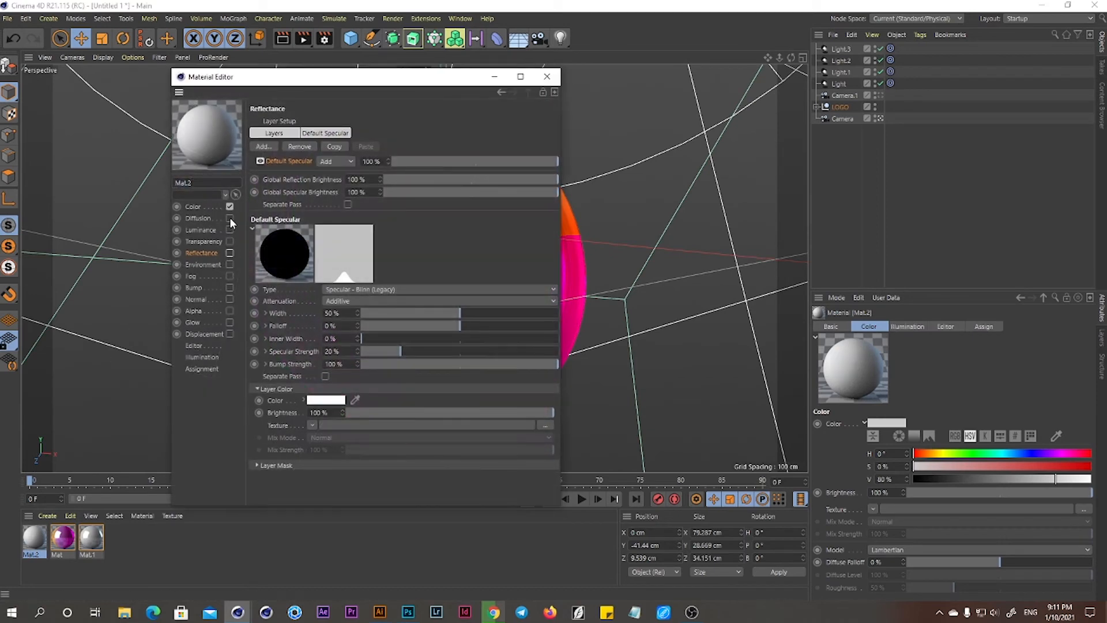
{"action": "left_click", "coordinate": [201, 230]}
{"action": "left_click", "coordinate": [229, 231]}
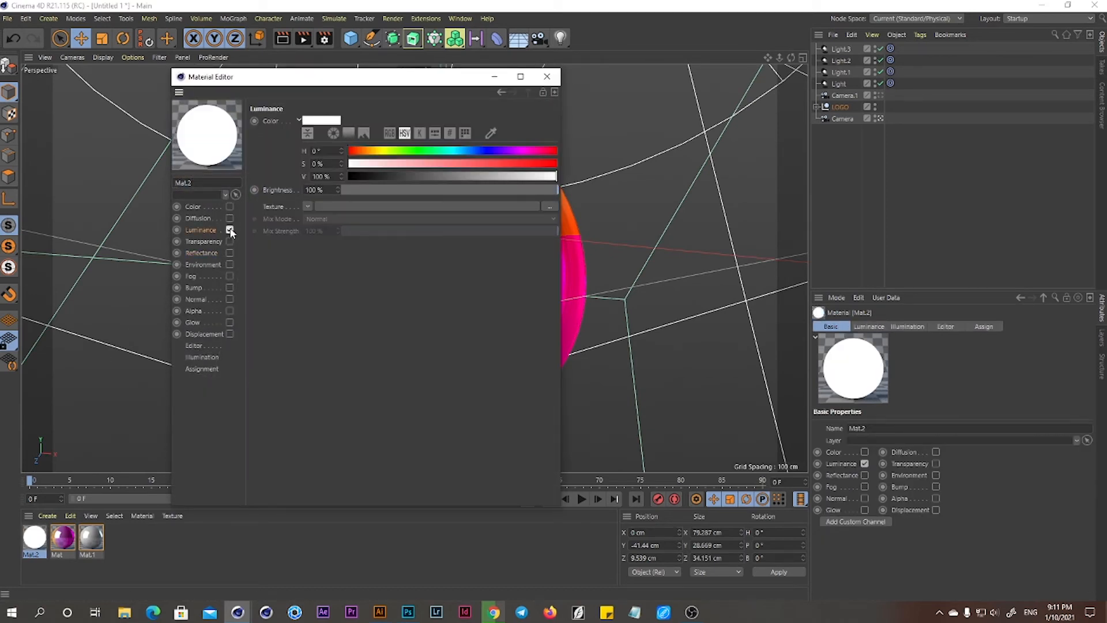
Load the stu_18 HDR image as the new material's luminance texture and close the Material Editor
{"action": "left_click", "coordinate": [342, 206]}
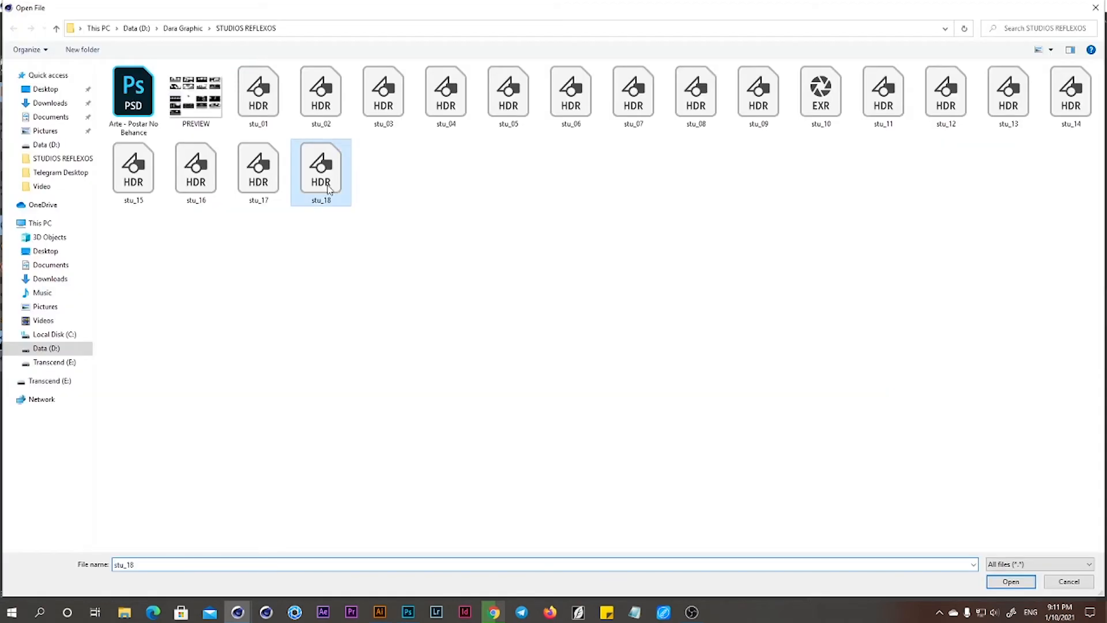
{"action": "double_click", "coordinate": [319, 164]}
{"action": "left_click", "coordinate": [634, 355]}
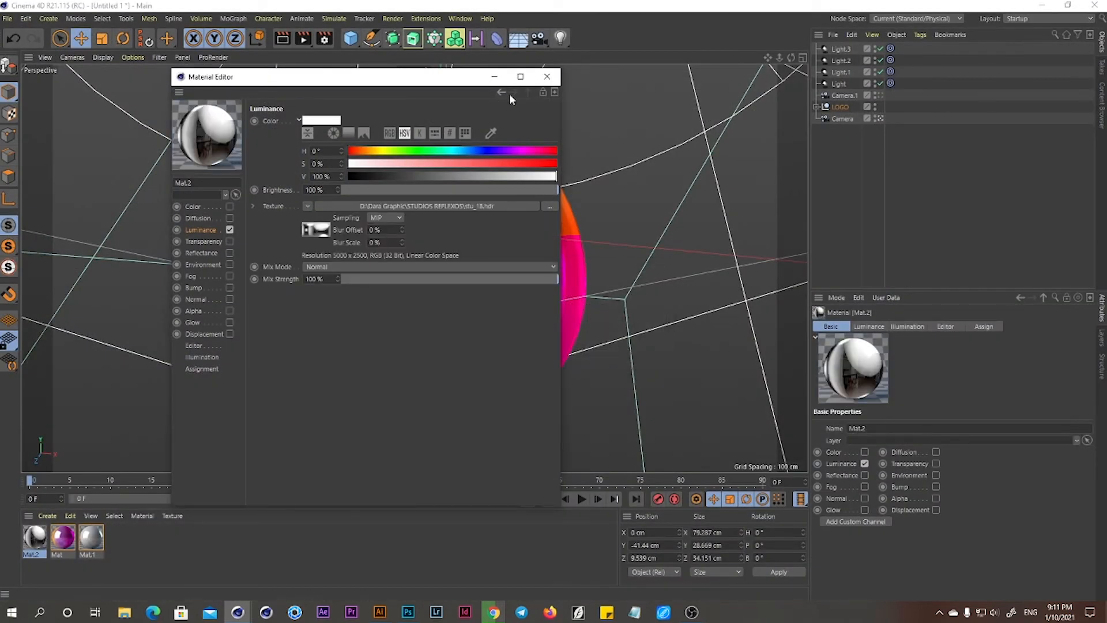
{"action": "left_click", "coordinate": [551, 77]}
Add a Sky object and apply the HDR luminance material to it
{"action": "left_click_drag", "start_coordinate": [519, 40], "coordinate": [568, 79]}
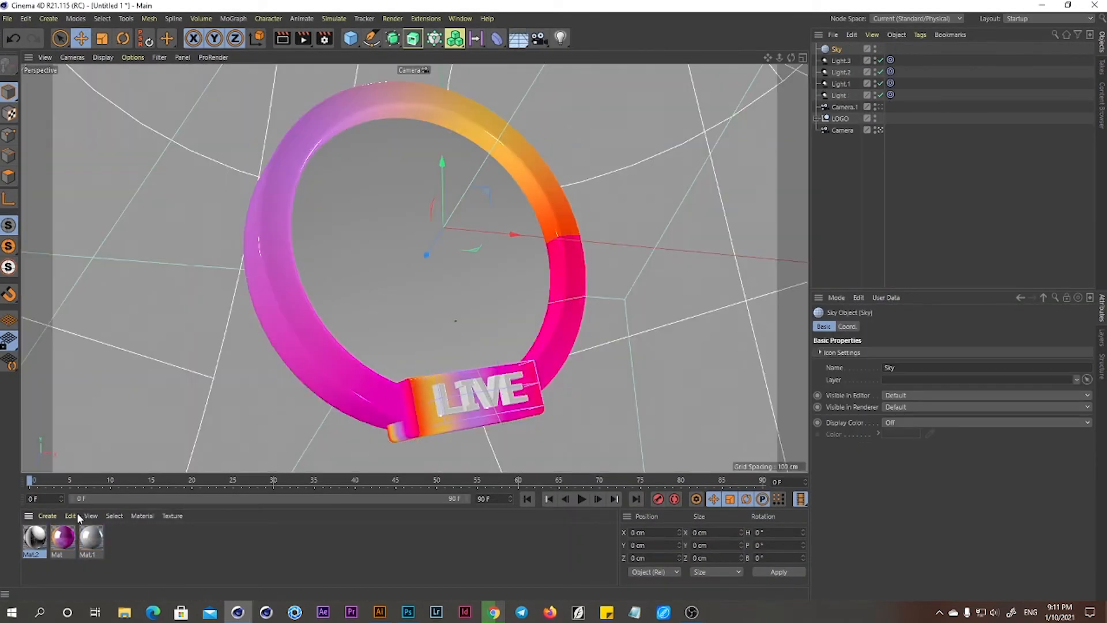
{"action": "left_click_drag", "start_coordinate": [155, 362], "coordinate": [156, 362]}
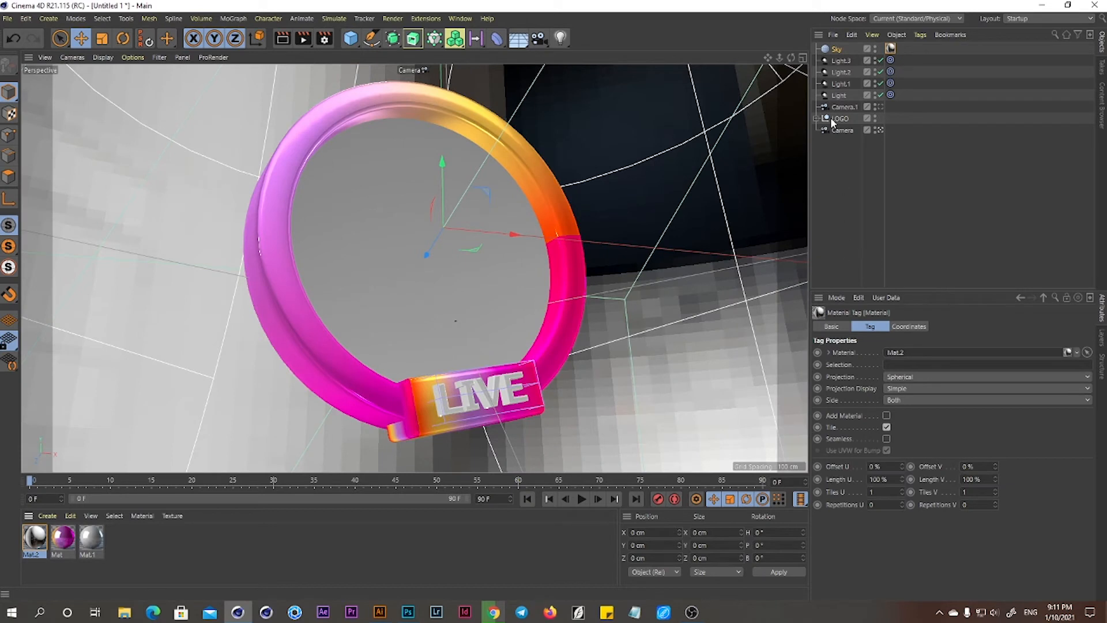
Add a Compositing tag to the Sky with Seen by Camera disabled and render the view
{"action": "right_click", "coordinate": [846, 49]}
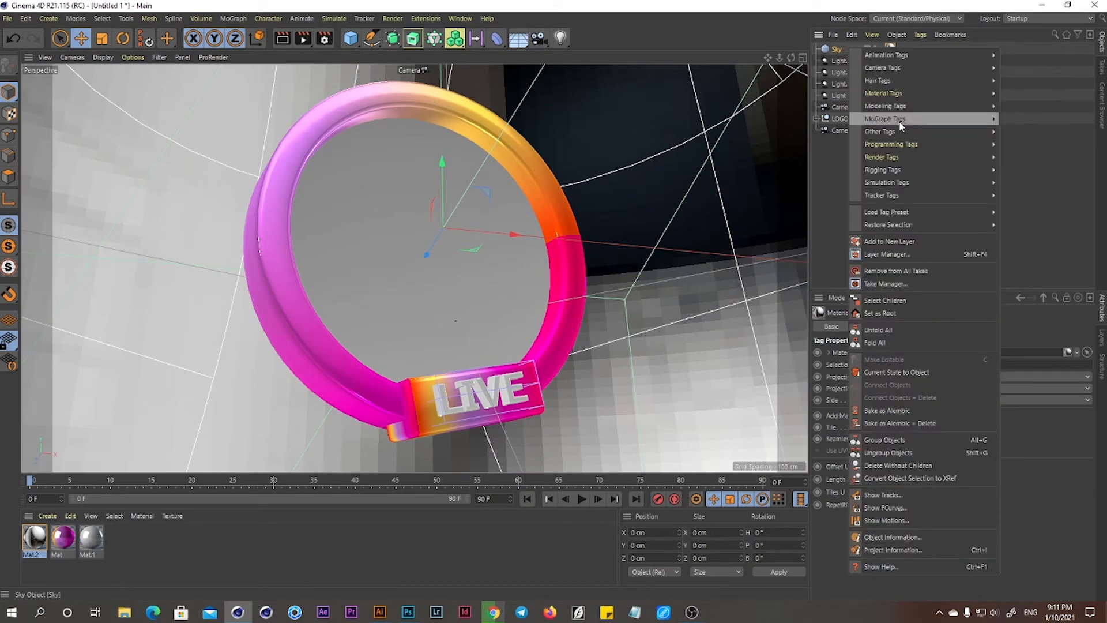
{"action": "mouse_move", "coordinate": [895, 121]}
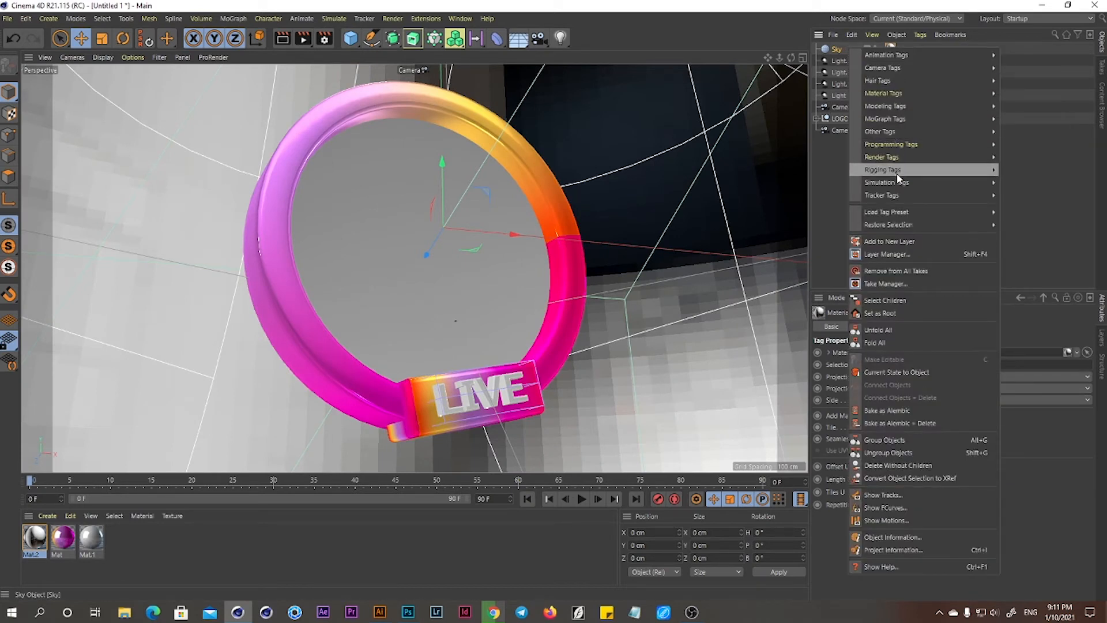
{"action": "mouse_move", "coordinate": [980, 157]}
{"action": "left_click", "coordinate": [1026, 174]}
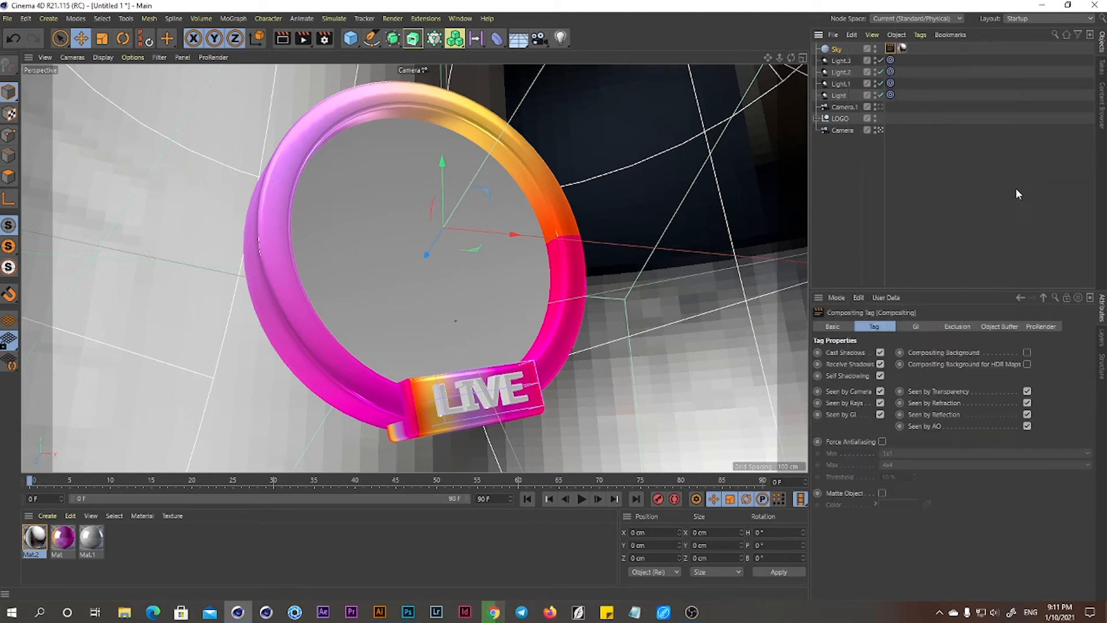
{"action": "left_click", "coordinate": [880, 392]}
{"action": "left_click", "coordinate": [283, 39]}
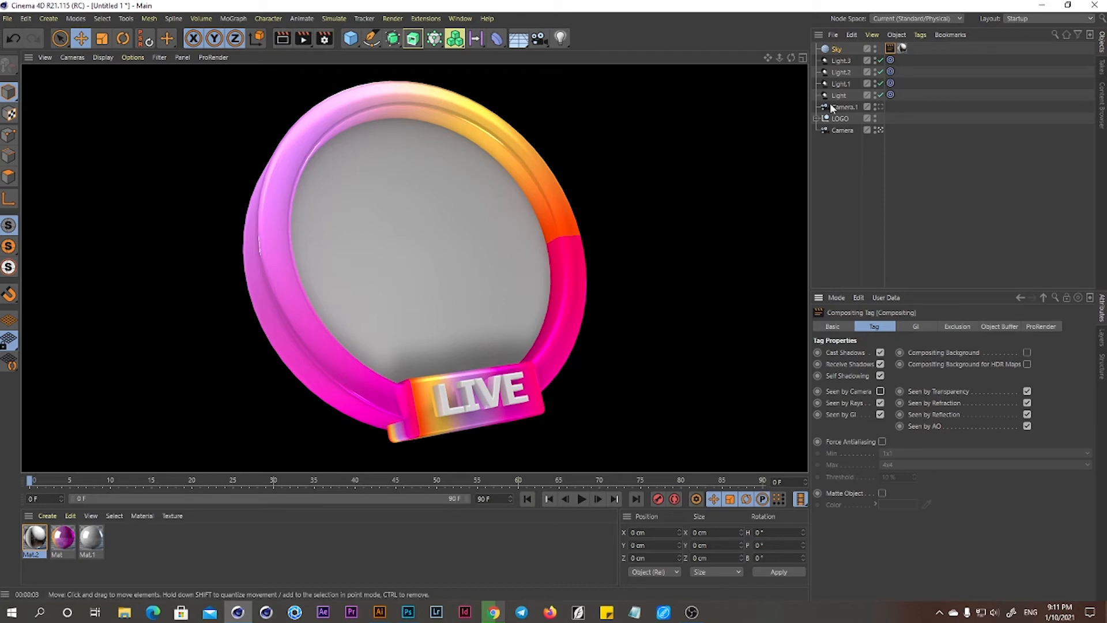
Set the projection of the Cube's and Tube's gradient material tags to Cubic and render the view
{"action": "left_click", "coordinate": [816, 118]}
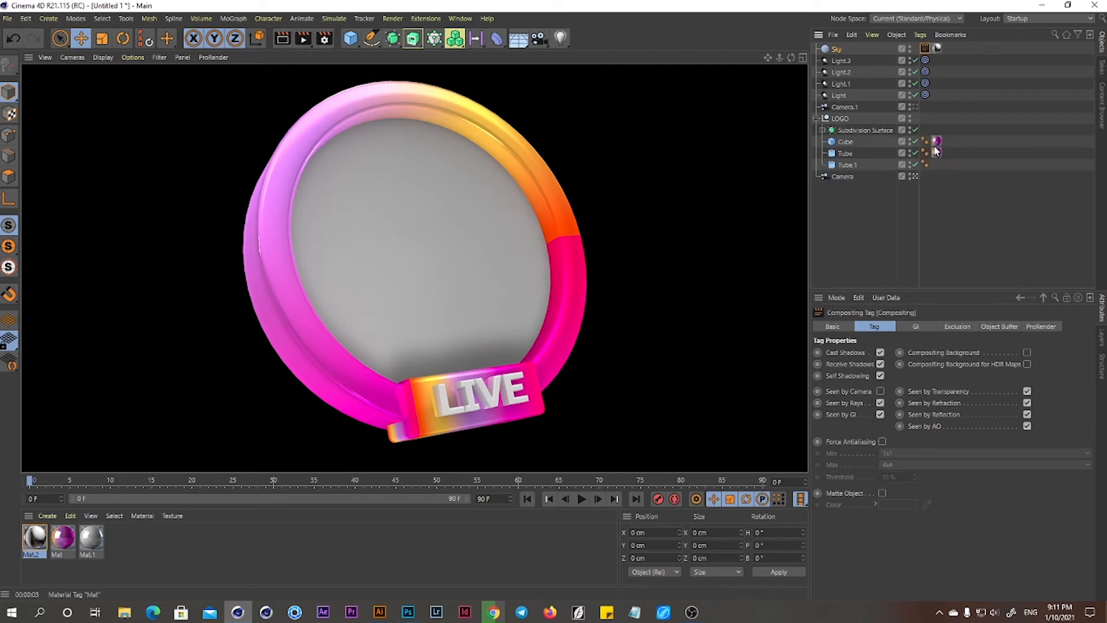
{"action": "left_click_drag", "start_coordinate": [951, 160], "coordinate": [929, 130]}
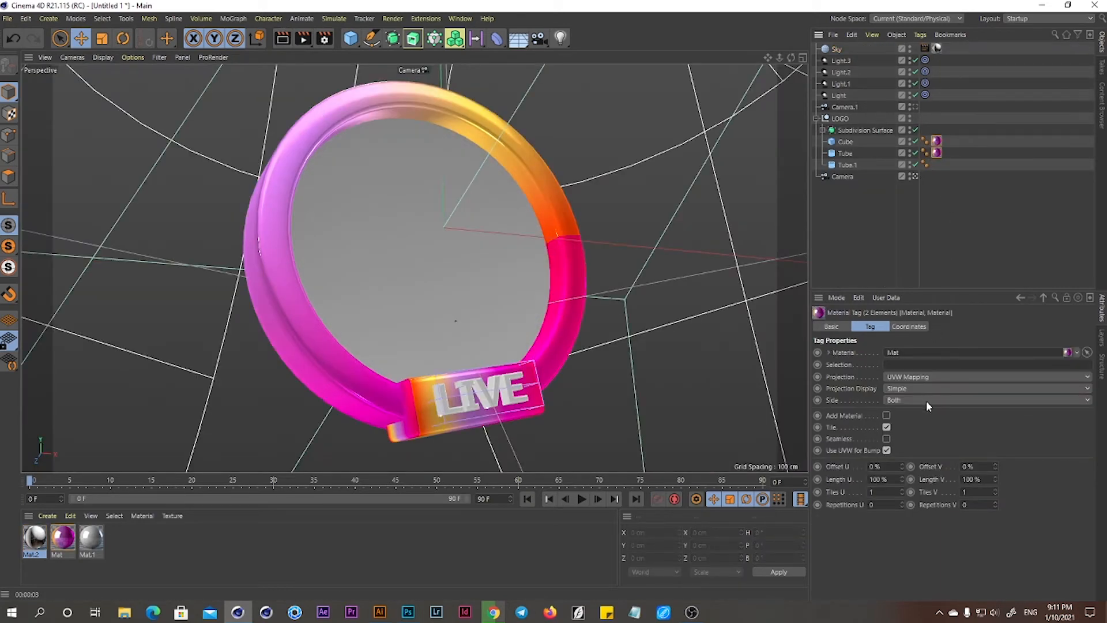
{"action": "left_click", "coordinate": [912, 377]}
{"action": "left_click", "coordinate": [904, 424]}
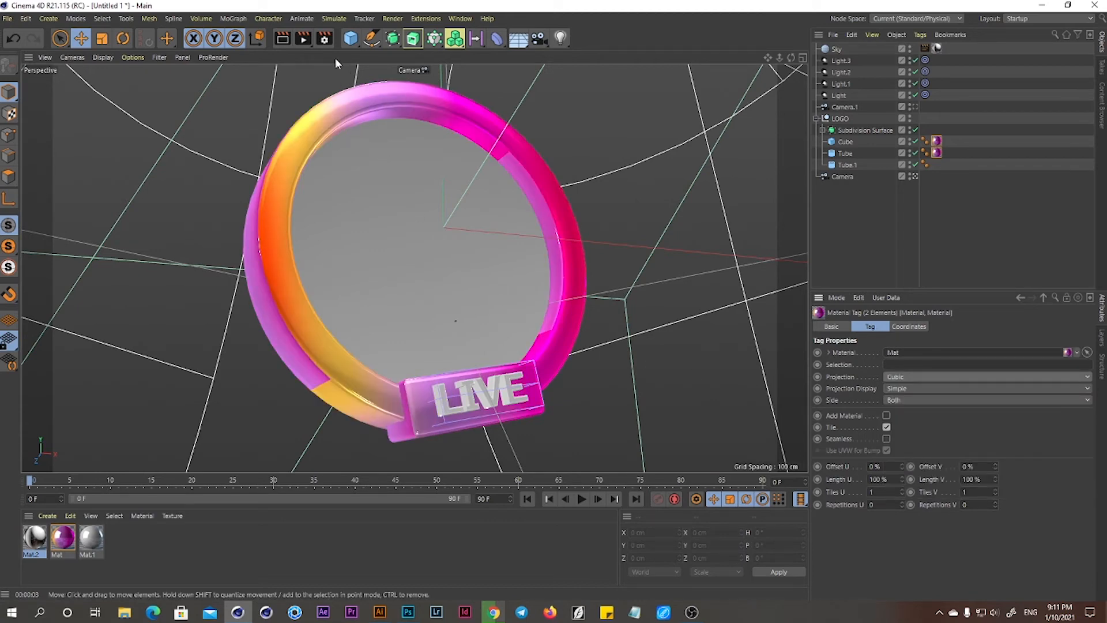
{"action": "left_click", "coordinate": [284, 40]}
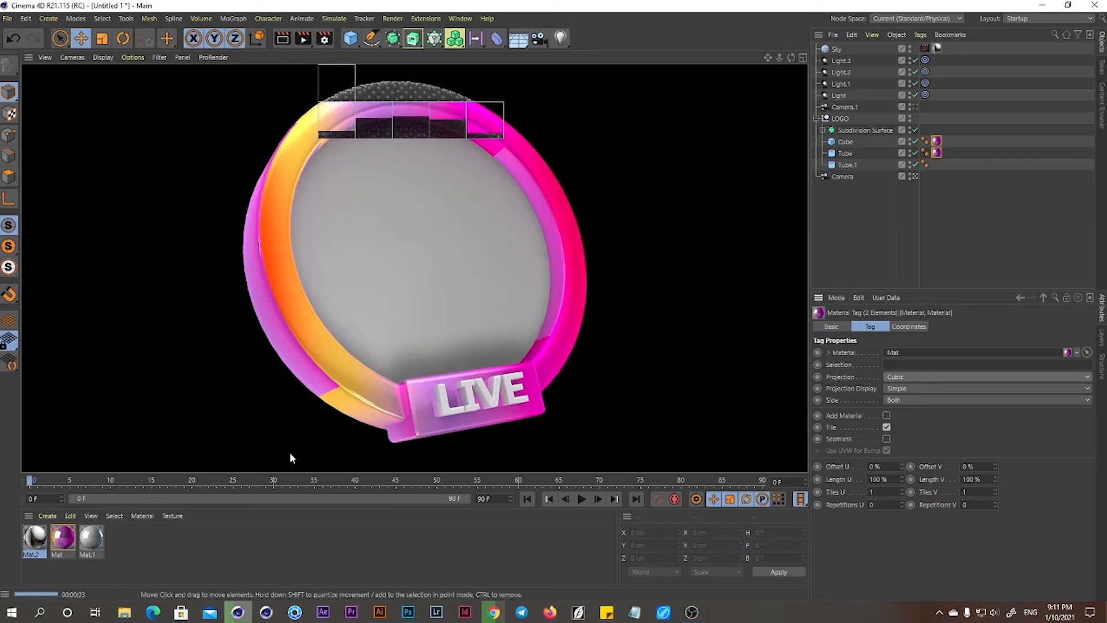
Apply the light grey reflective material Mat.1 to the logo's inner disc and render the view
{"action": "left_click", "coordinate": [398, 243]}
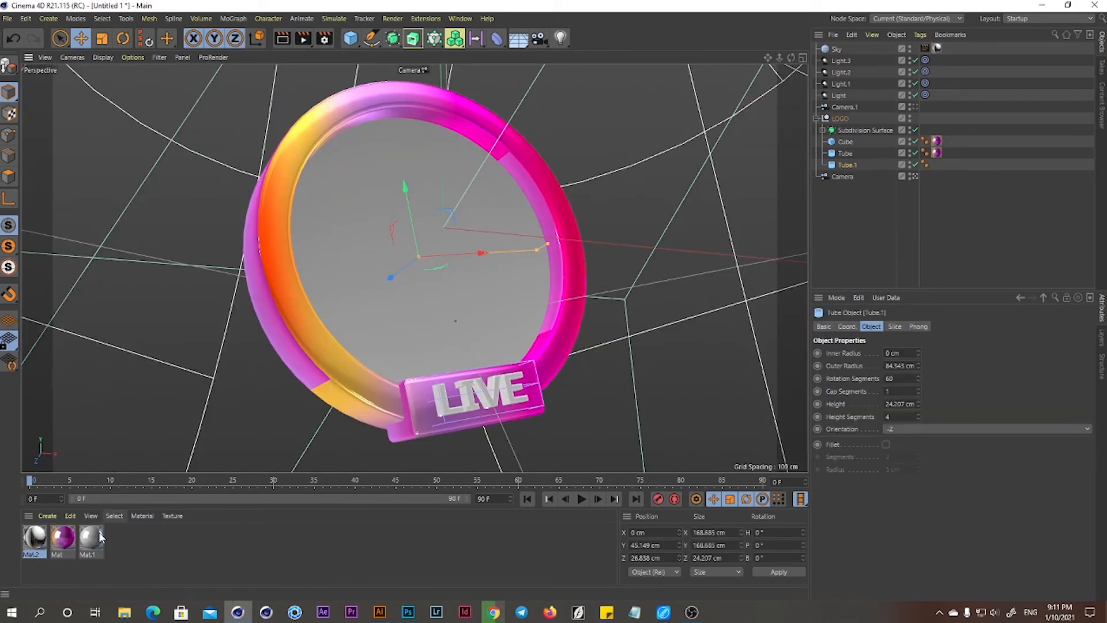
{"action": "left_click_drag", "start_coordinate": [369, 351], "coordinate": [438, 292]}
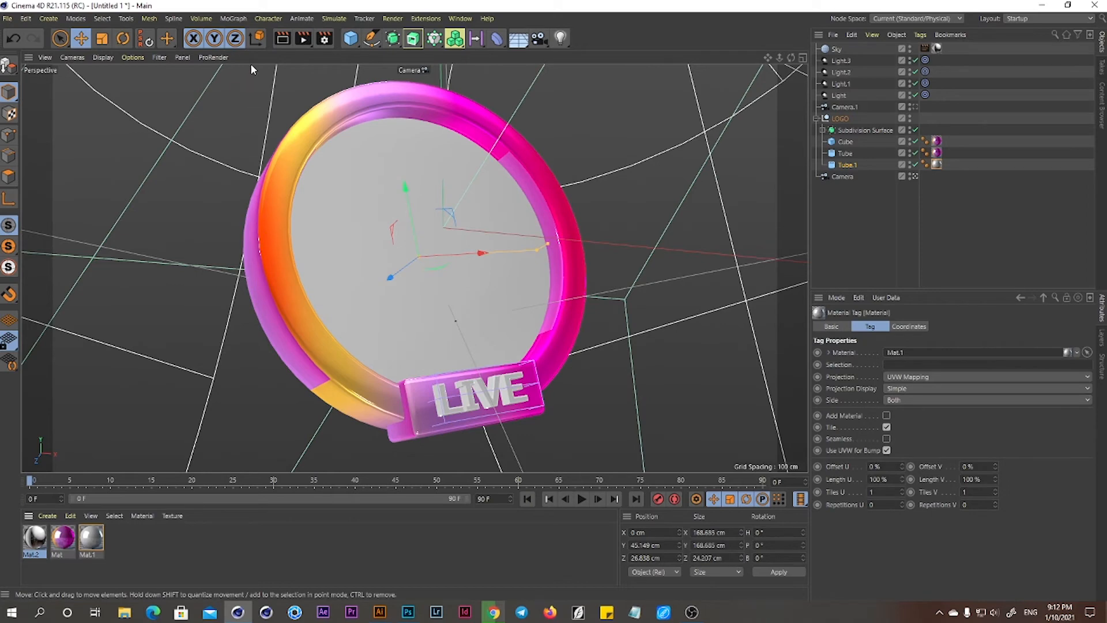
{"action": "left_click", "coordinate": [282, 38]}
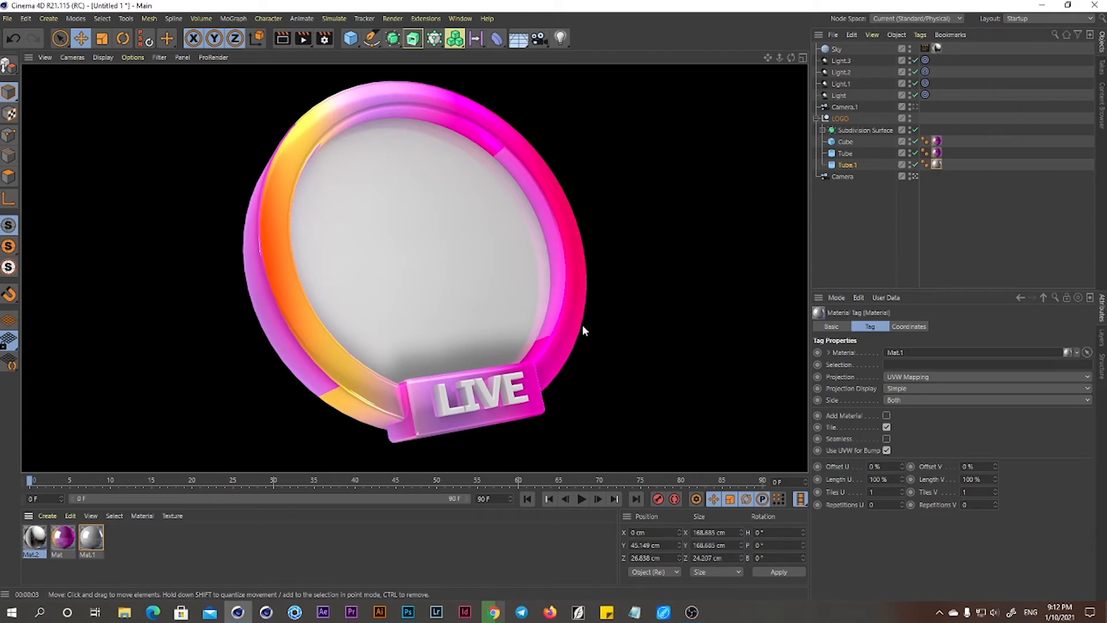
Rotate the LOGO null to about H 7.3°, P 3.6°, B -14.7° and render the view
{"action": "left_click", "coordinate": [817, 118]}
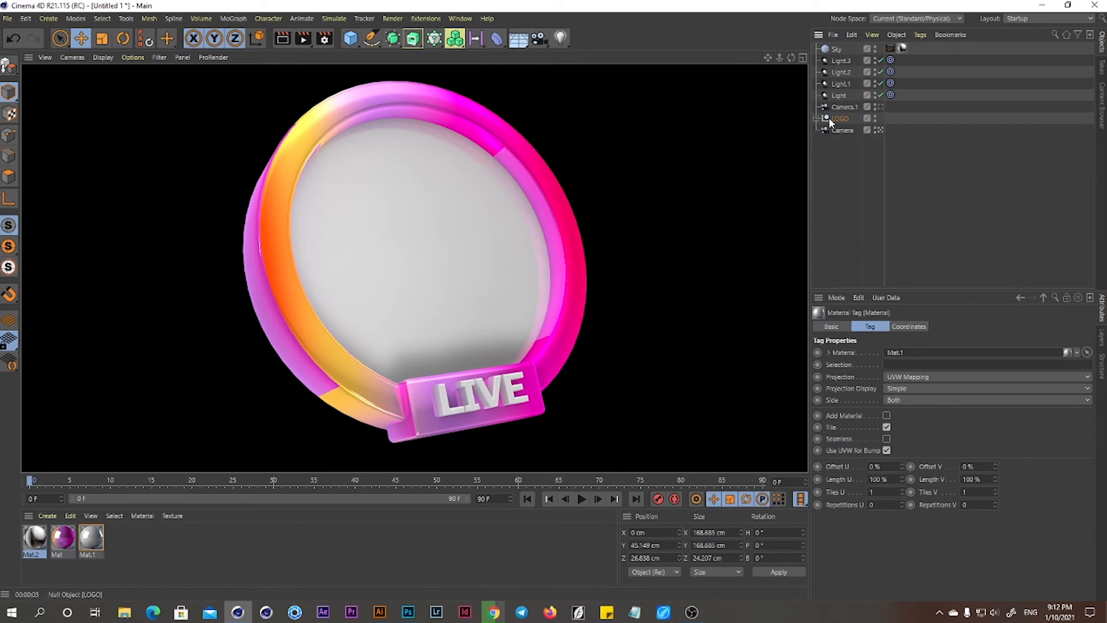
{"action": "left_click", "coordinate": [839, 118]}
{"action": "left_click", "coordinate": [122, 38]}
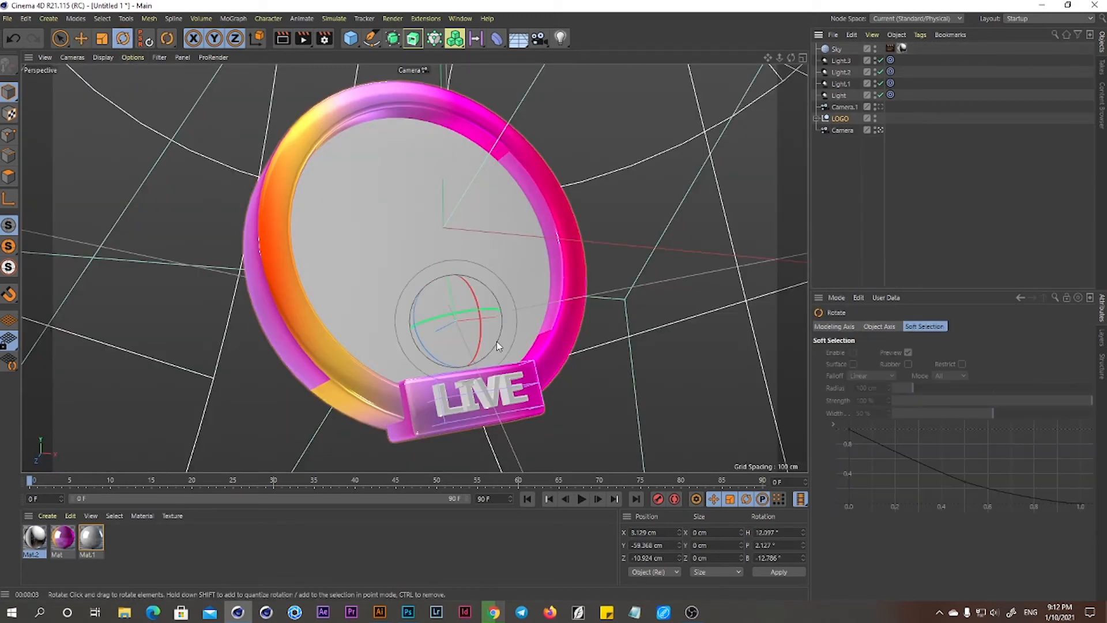
{"action": "mouse_move", "coordinate": [479, 302]}
{"action": "left_mouse_down"}
{"action": "mouse_move", "coordinate": [470, 288]}
{"action": "mouse_move", "coordinate": [478, 306]}
{"action": "left_mouse_up"}
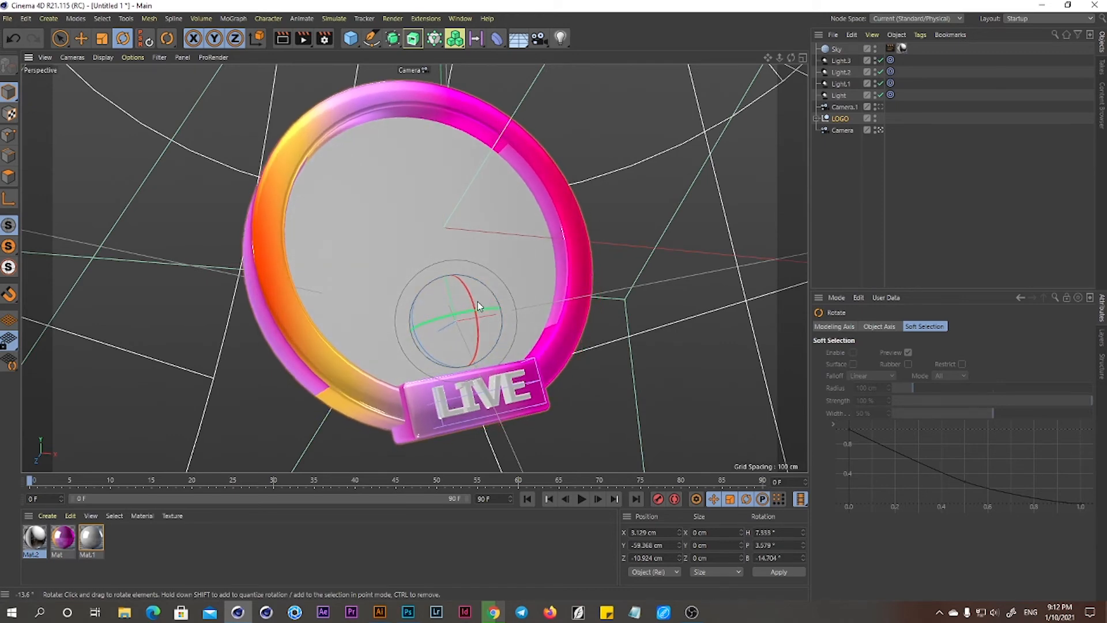
{"action": "left_click", "coordinate": [284, 38]}
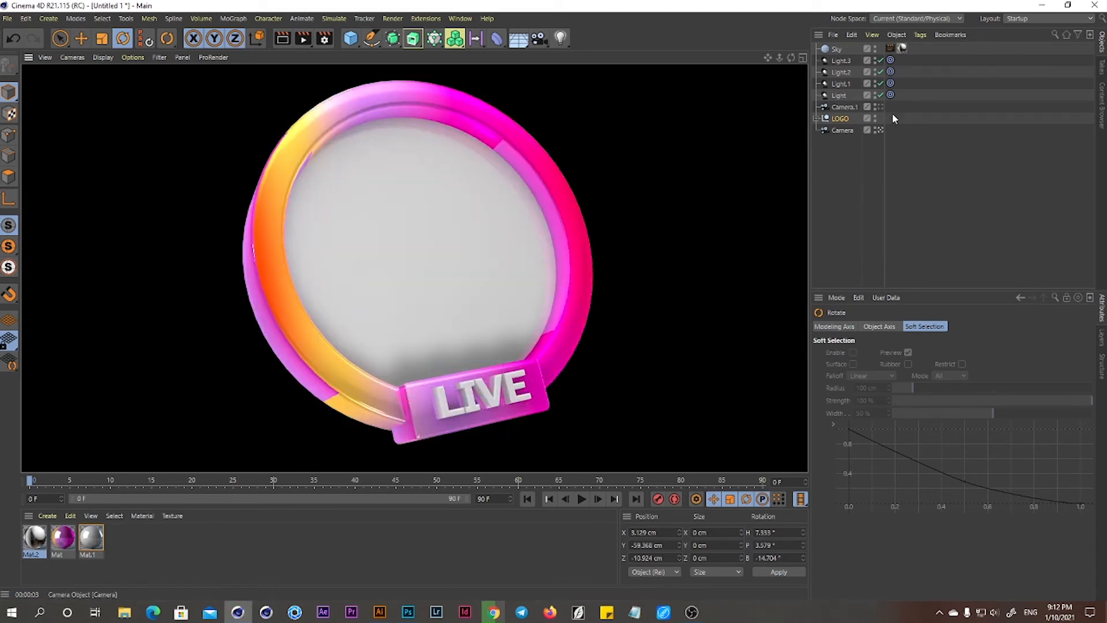
Set Shadow to None on all four lights and render the view
{"action": "left_click", "coordinate": [838, 96]}
{"action": "left_click", "coordinate": [839, 61], "text": "shift"}
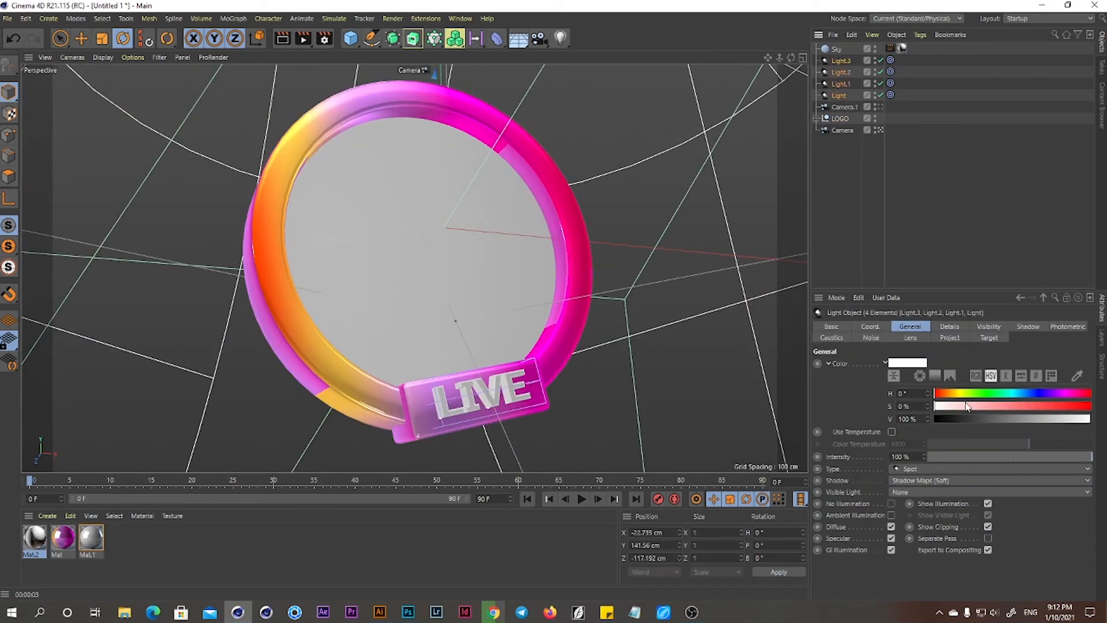
{"action": "left_click", "coordinate": [929, 482]}
{"action": "left_click", "coordinate": [917, 495]}
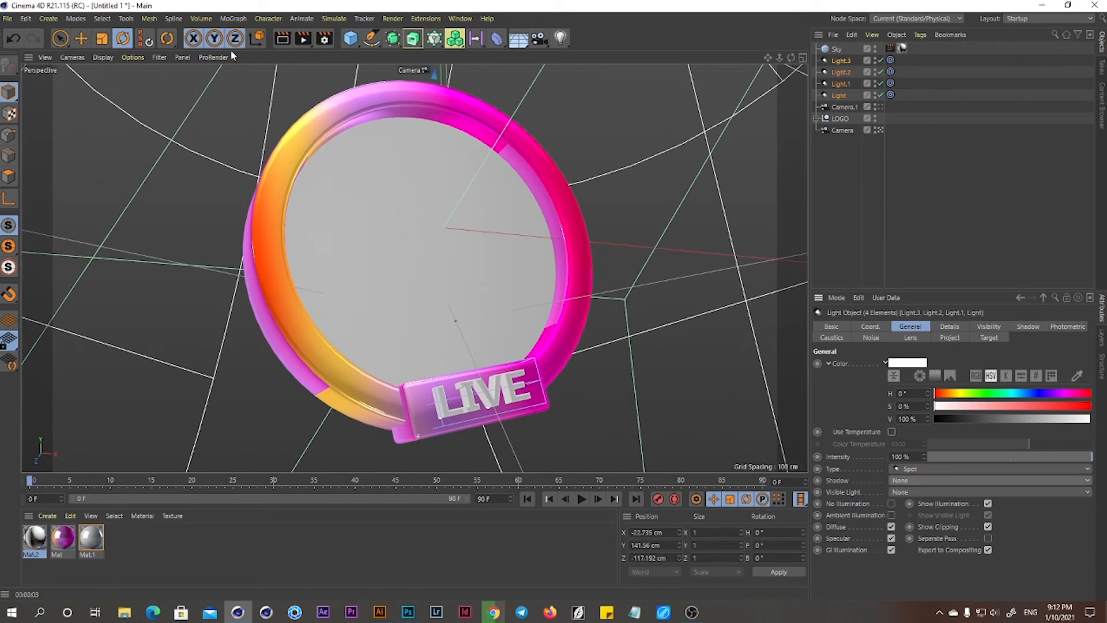
{"action": "left_click", "coordinate": [284, 40]}
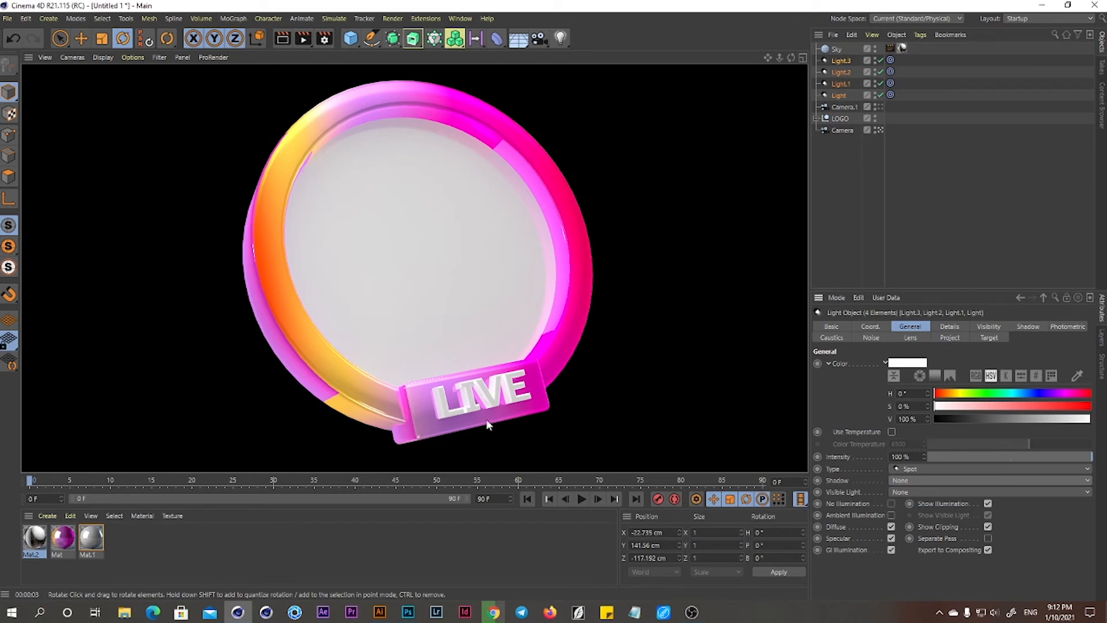
Move the two front middle points of the LIVE text's FFD cage forward to about Z -25.7 cm
{"action": "left_click", "coordinate": [817, 118]}
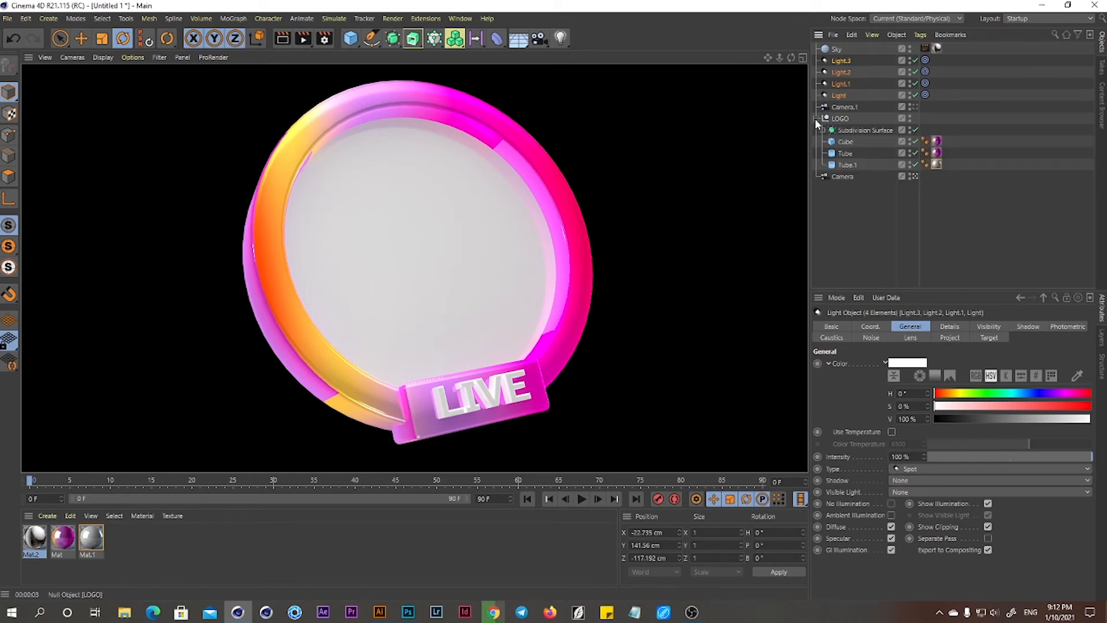
{"action": "left_click", "coordinate": [823, 130]}
{"action": "left_click", "coordinate": [856, 153]}
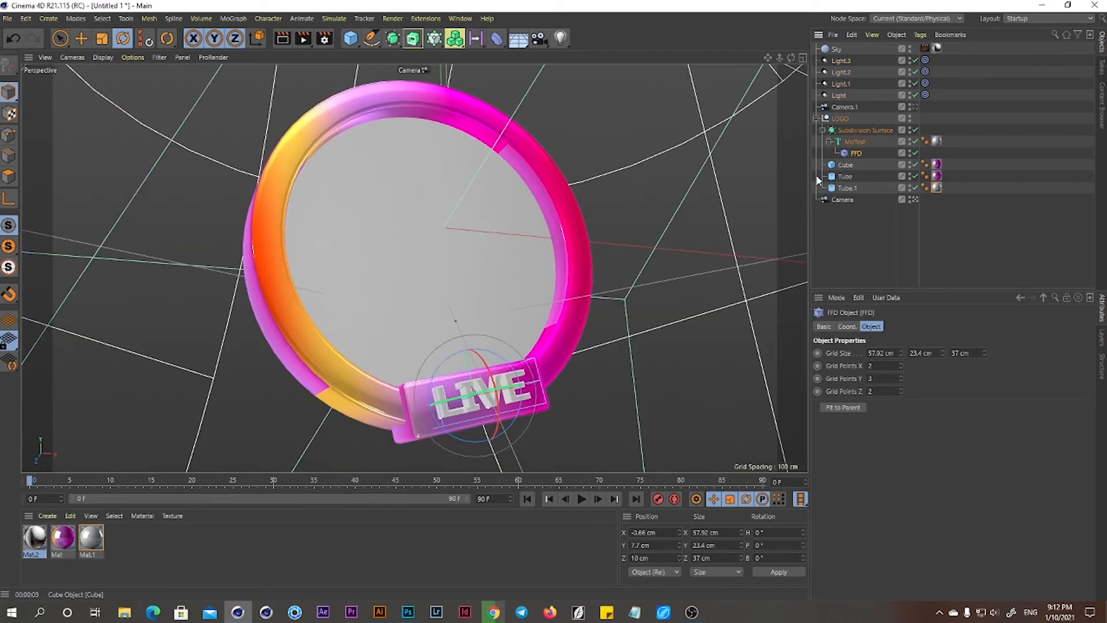
{"action": "left_click", "coordinate": [8, 135]}
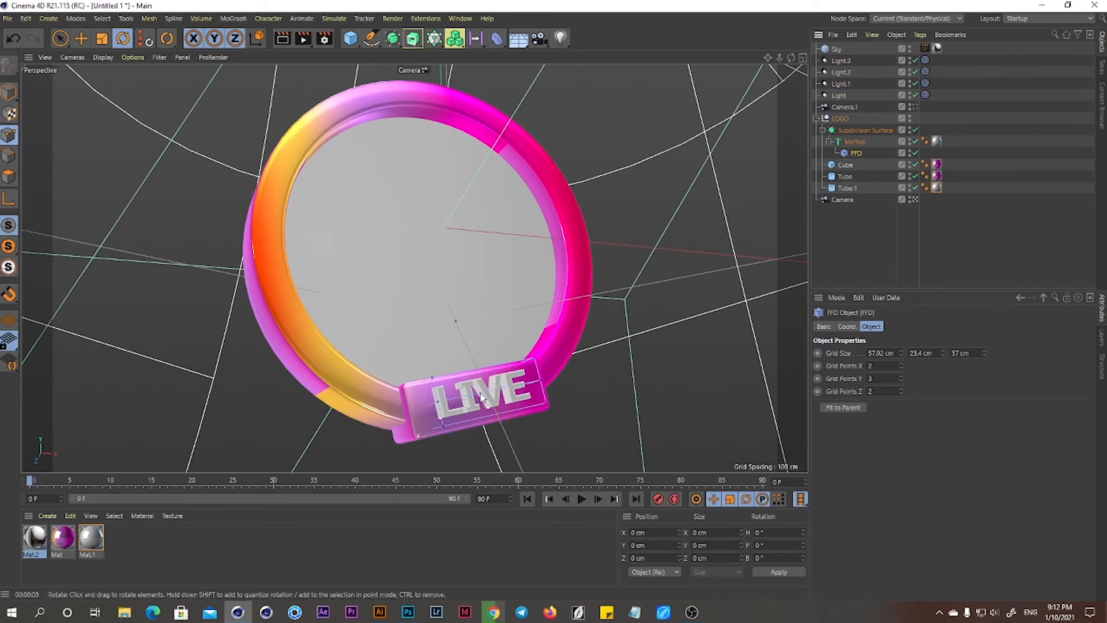
{"action": "key", "text": "e"}
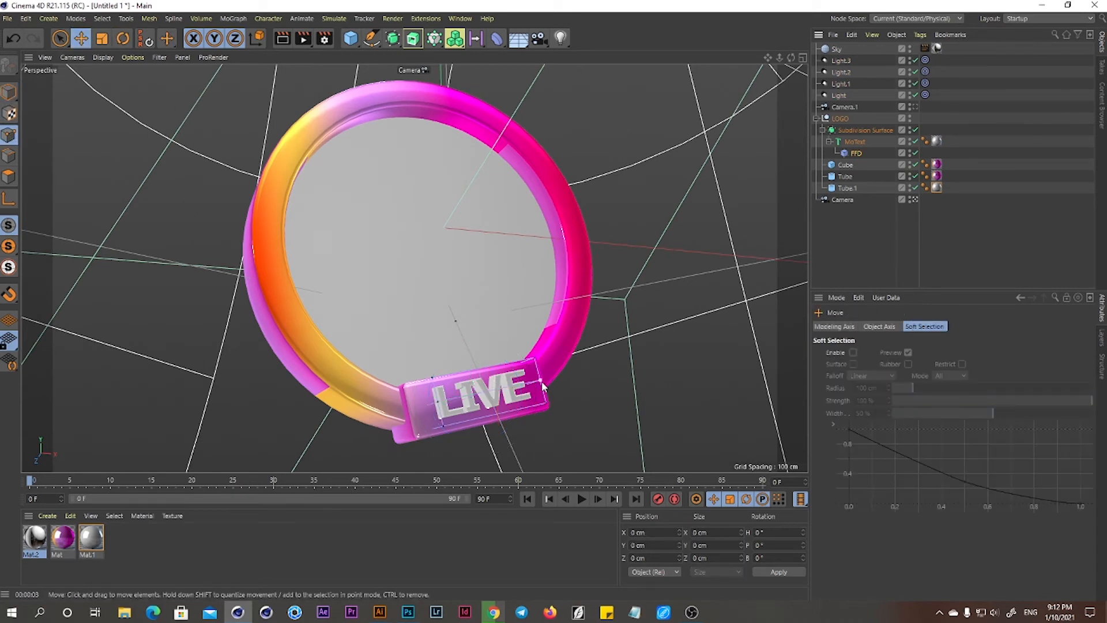
{"action": "left_click", "coordinate": [542, 385]}
{"action": "left_click", "coordinate": [438, 400], "text": "shift"}
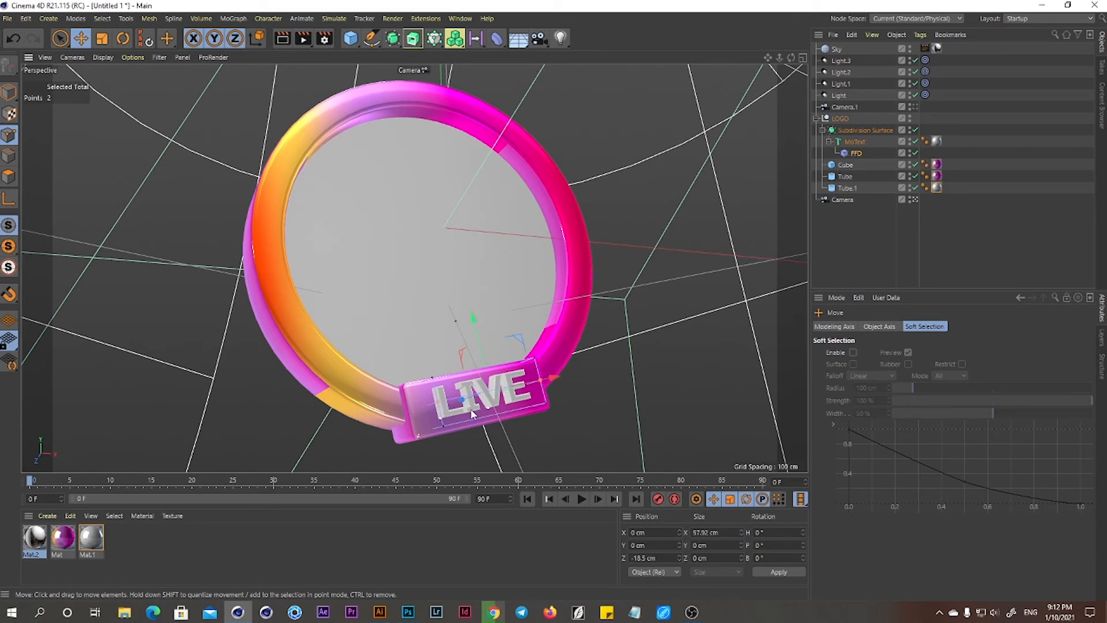
{"action": "left_click_drag", "start_coordinate": [464, 401], "coordinate": [470, 397]}
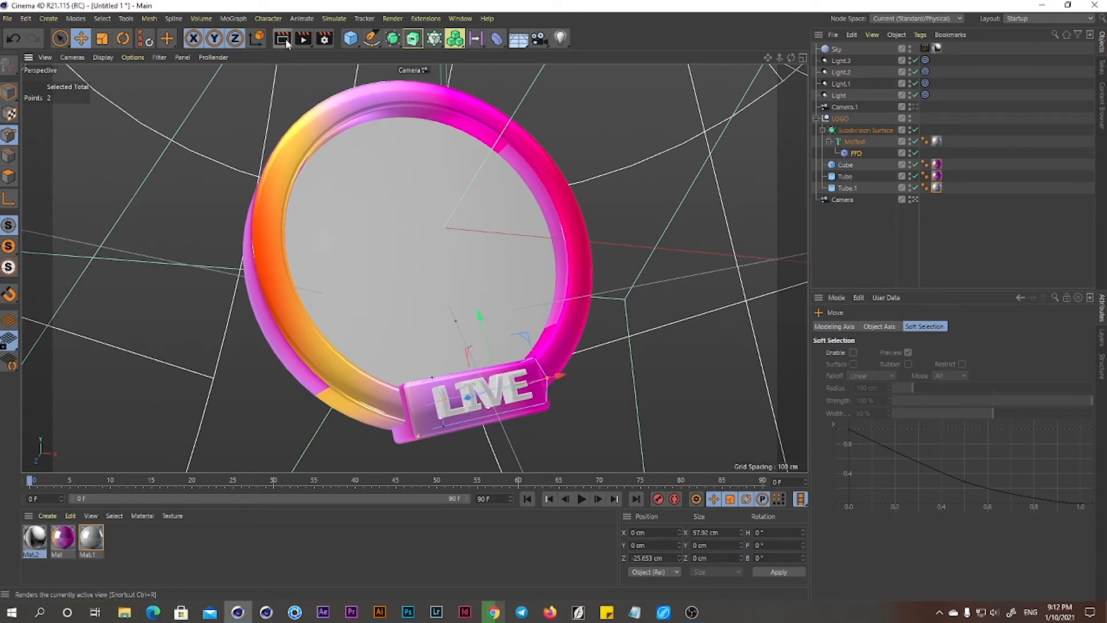
{"action": "left_click", "coordinate": [645, 182]}
Reset the LOGO null's H, P and B rotation to 0°
{"action": "left_click", "coordinate": [818, 119]}
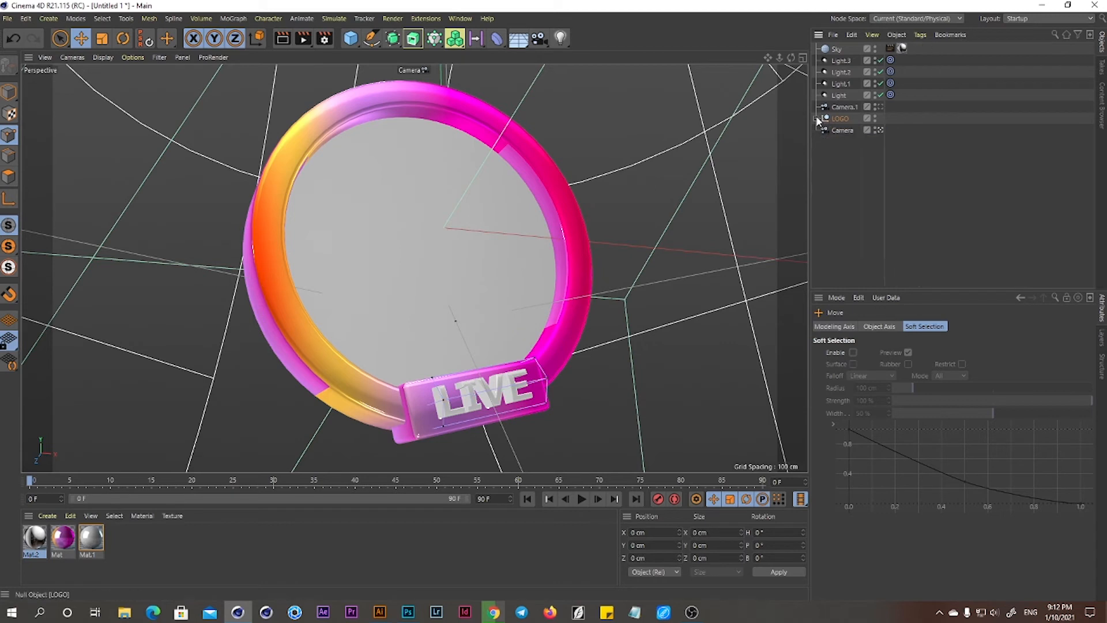
{"action": "left_click", "coordinate": [840, 119]}
{"action": "left_click", "coordinate": [10, 94]}
{"action": "type", "text": "0"}
{"action": "key", "text": "Tab"}
{"action": "type", "text": "0"}
{"action": "left_click_drag", "start_coordinate": [778, 534], "coordinate": [746, 548]}
{"action": "type", "text": "0"}
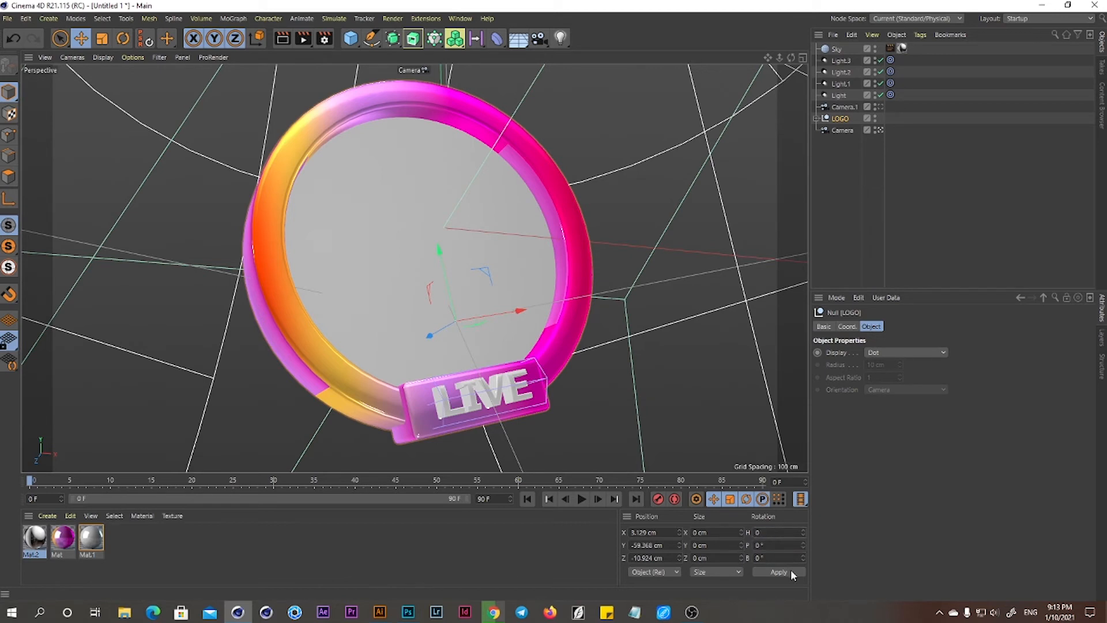
{"action": "left_click", "coordinate": [788, 571]}
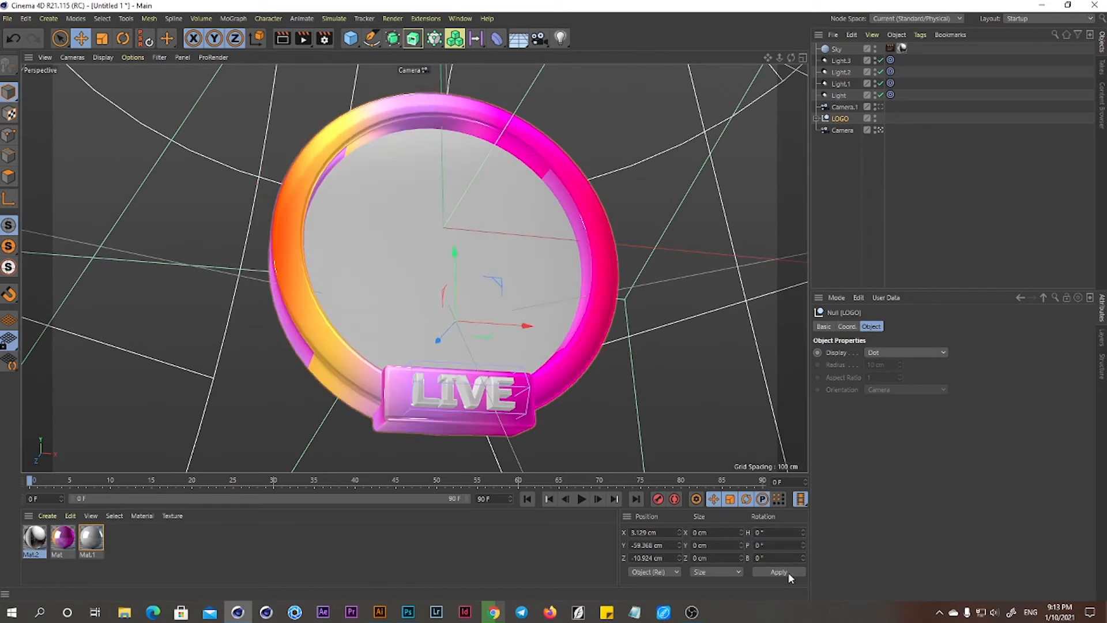
Set the active Camera's X and Y position and its H, P and B rotation to 0
{"action": "left_click", "coordinate": [836, 131]}
{"action": "left_click", "coordinate": [874, 327]}
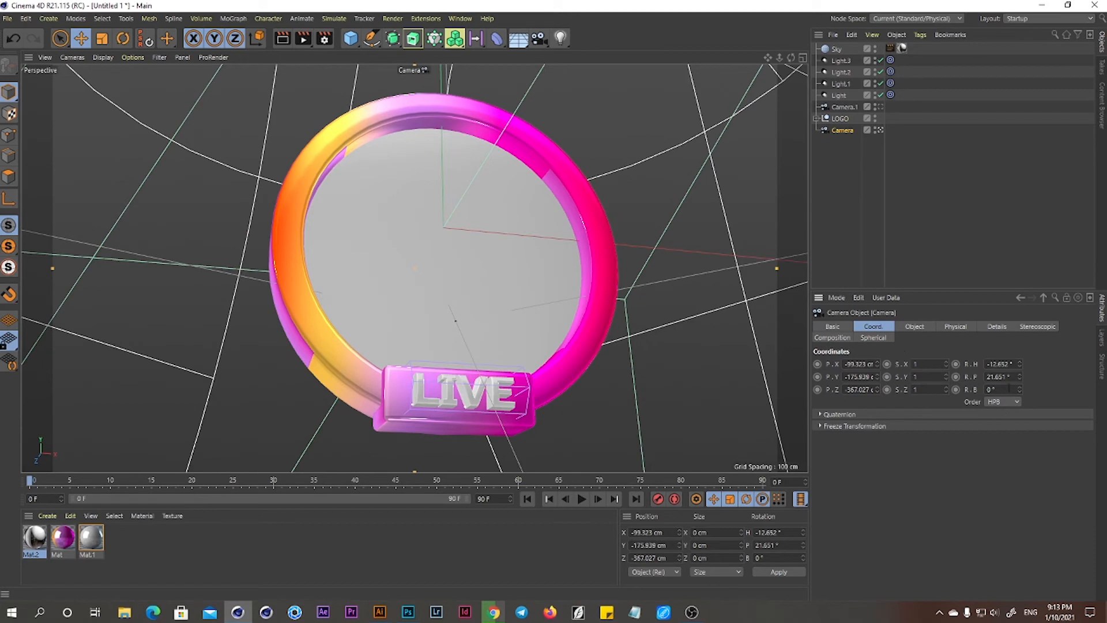
{"action": "left_click_drag", "start_coordinate": [1009, 376], "coordinate": [925, 376]}
{"action": "left_click_drag", "start_coordinate": [1016, 366], "coordinate": [878, 376]}
{"action": "type", "text": "000"}
{"action": "left_click", "coordinate": [865, 389]}
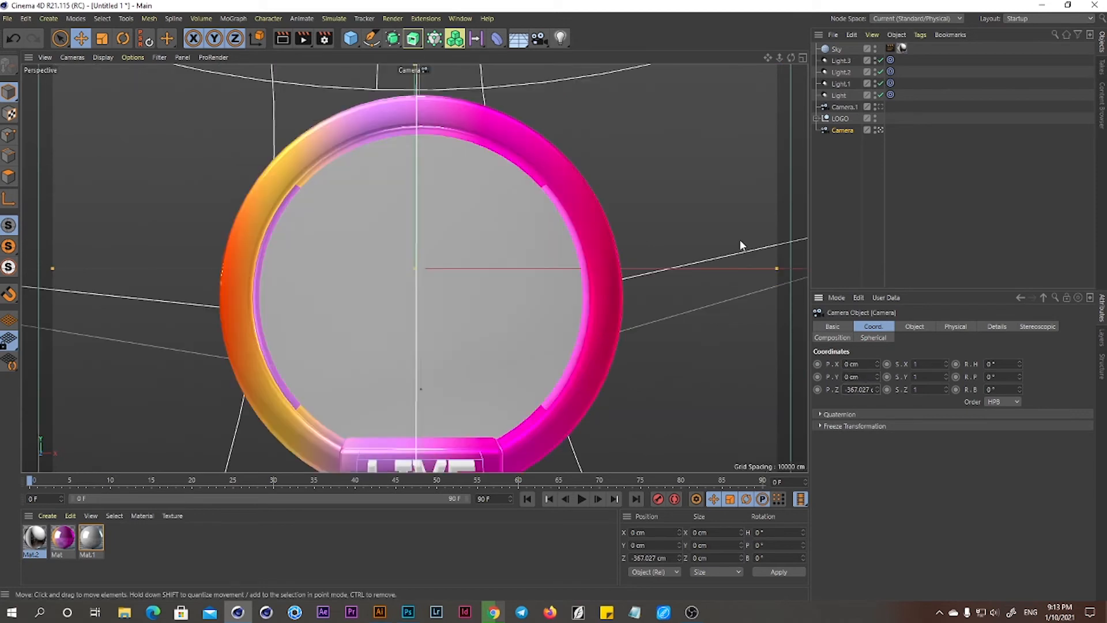
Raise the LOGO null by about 21 cm, frame the whole logo in the camera and render the view
{"action": "left_click", "coordinate": [839, 118]}
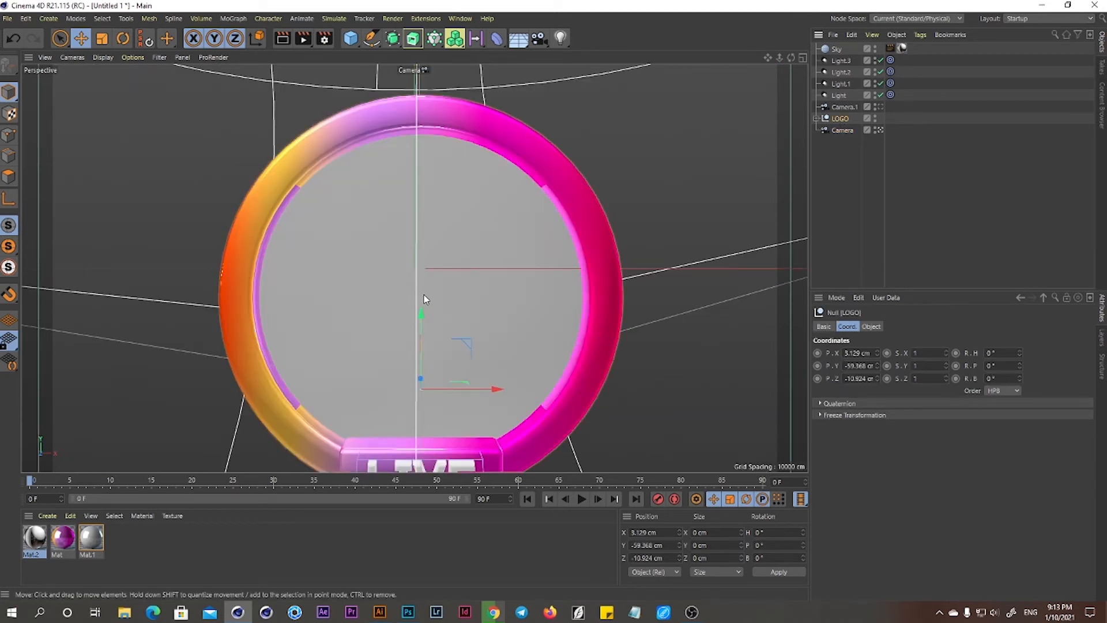
{"action": "left_click_drag", "start_coordinate": [420, 313], "coordinate": [417, 276]}
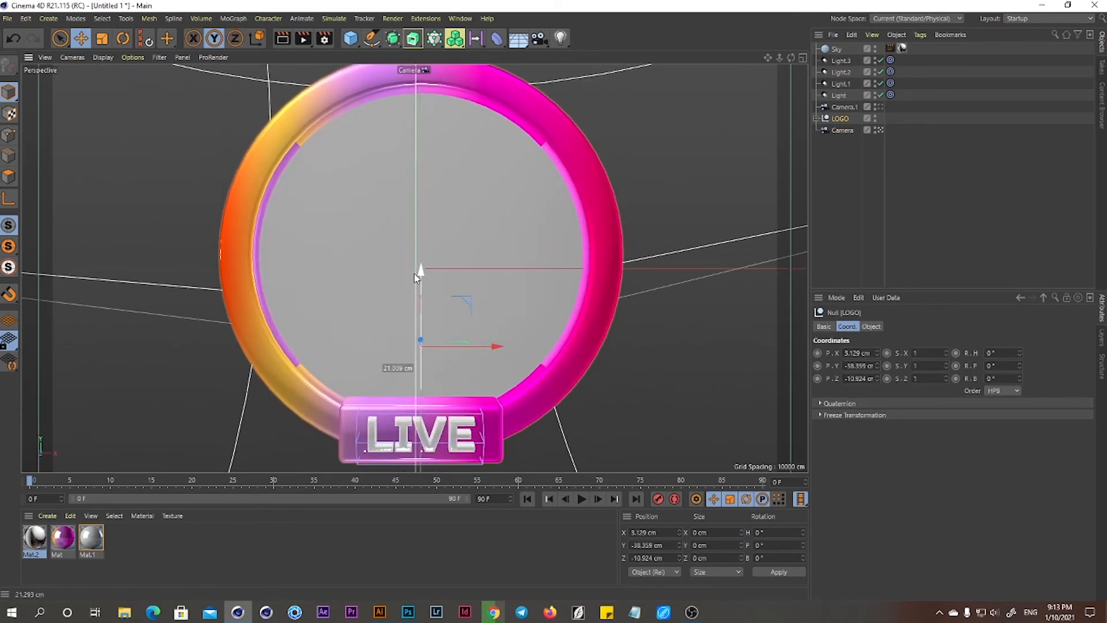
{"action": "left_click_drag", "start_coordinate": [782, 57], "coordinate": [747, 57]}
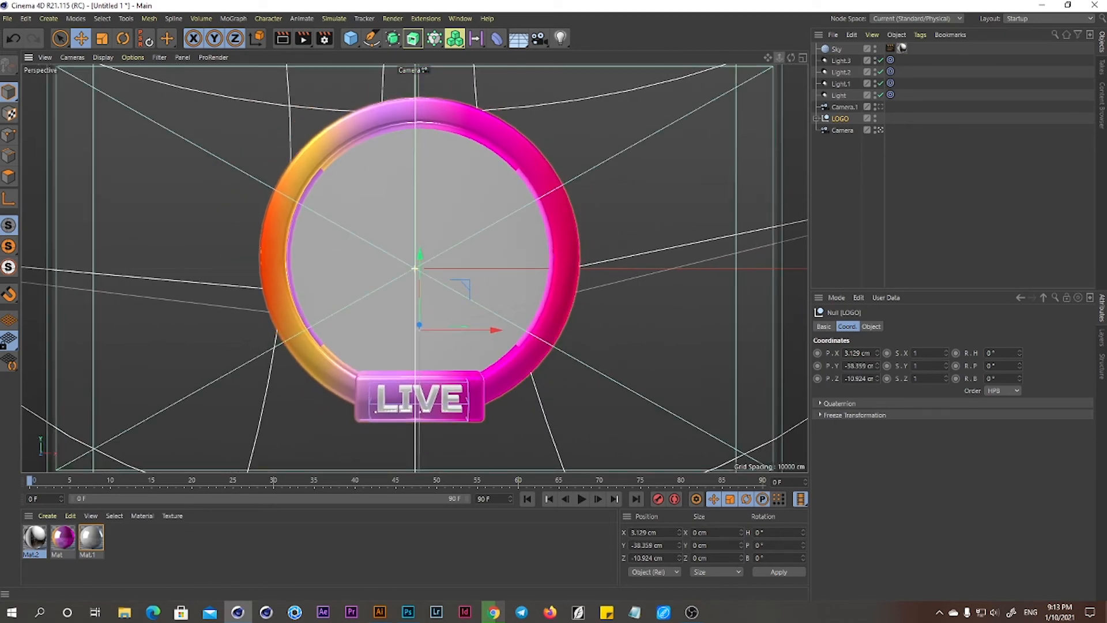
{"action": "left_click", "coordinate": [285, 42]}
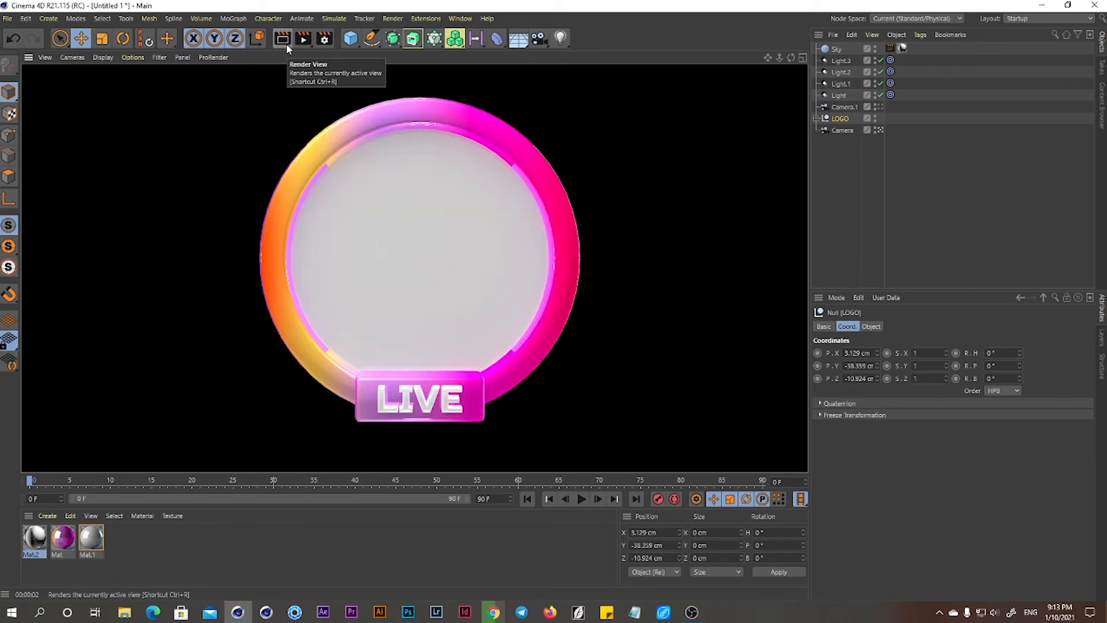
{"action": "left_click", "coordinate": [499, 132]}
Try Spatial and UVW Mapping projections on the Tube's gradient material tag, settle on Shrink Wrapping and render the view
{"action": "left_click", "coordinate": [816, 118]}
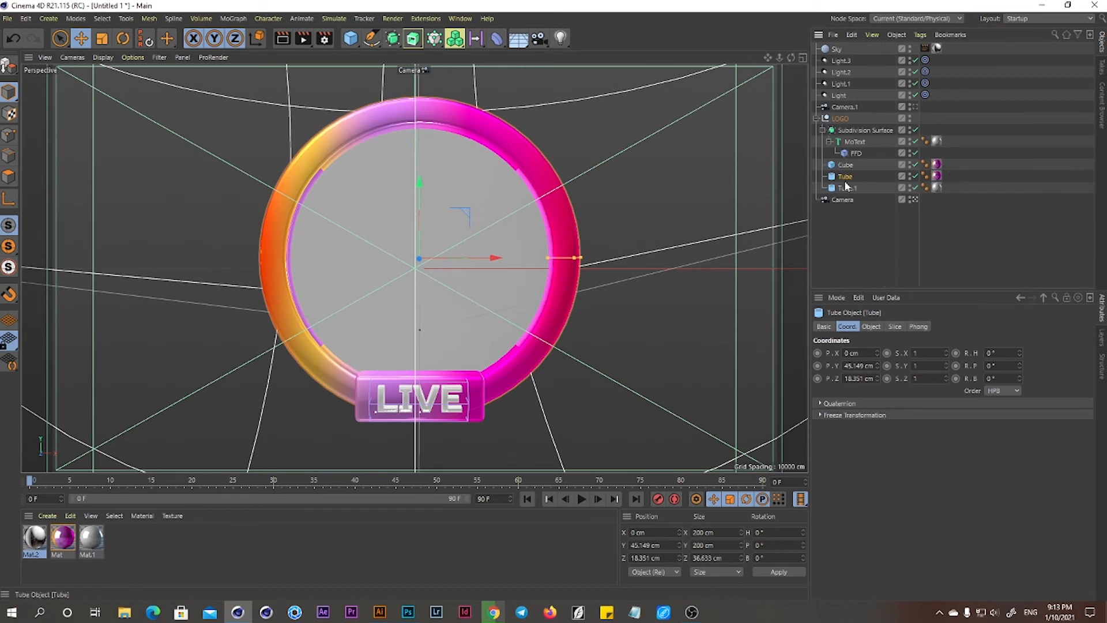
{"action": "left_click", "coordinate": [936, 176]}
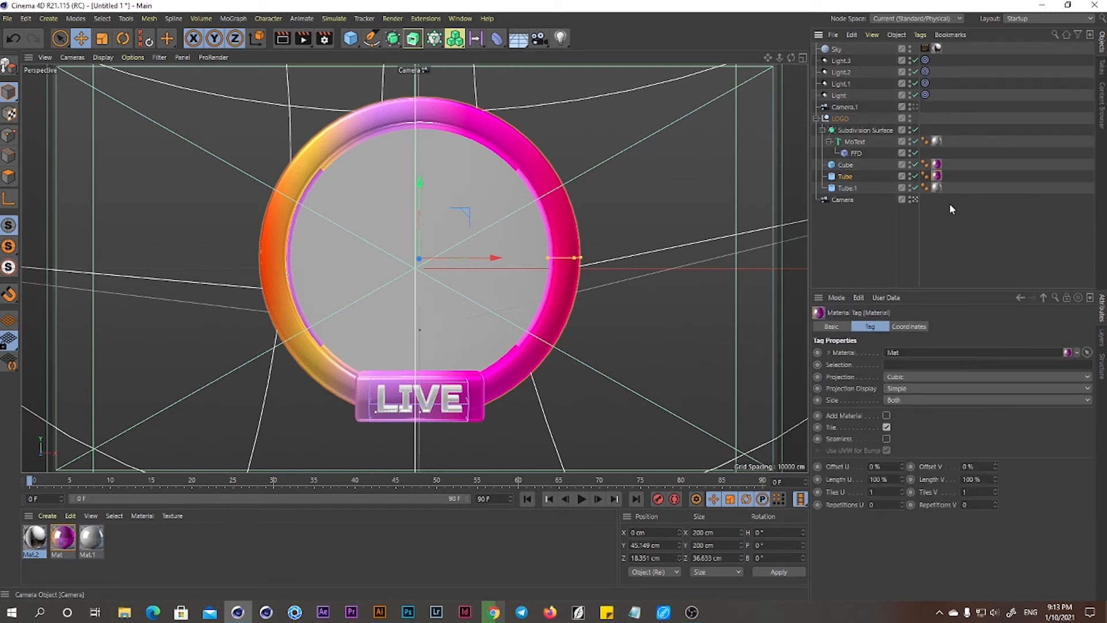
{"action": "left_click", "coordinate": [912, 377]}
{"action": "left_click", "coordinate": [902, 449]}
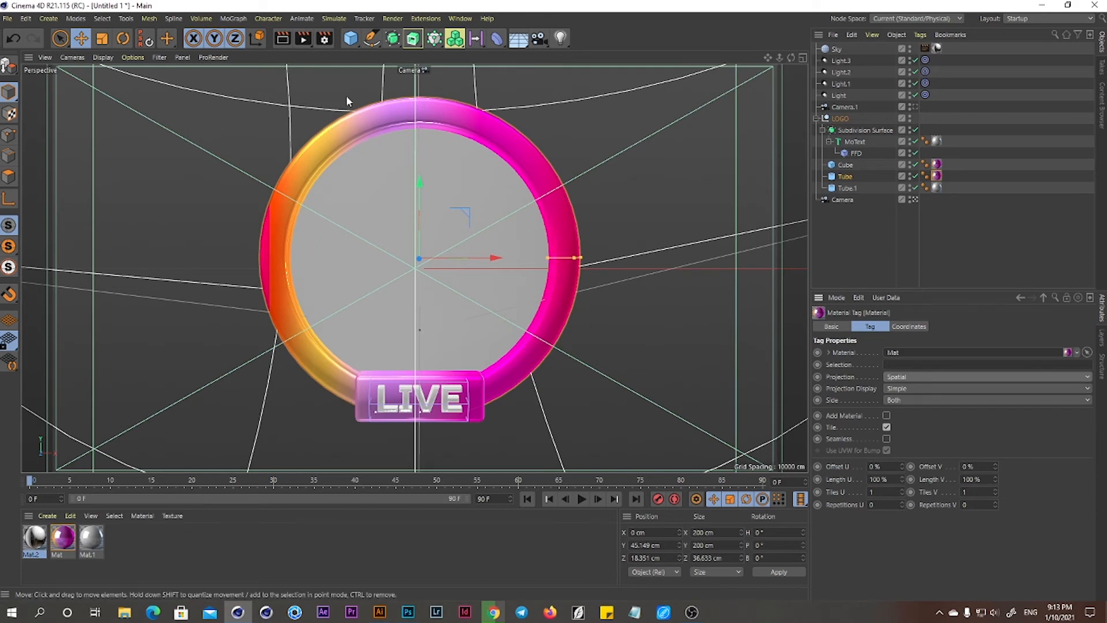
{"action": "left_click", "coordinate": [282, 40]}
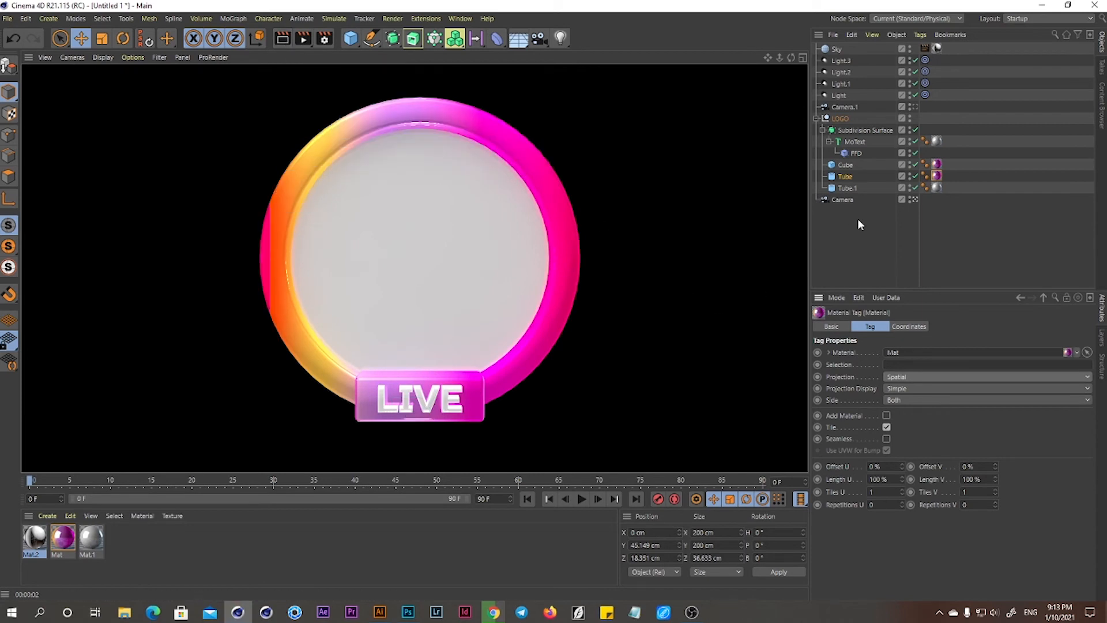
{"action": "left_click", "coordinate": [941, 378]}
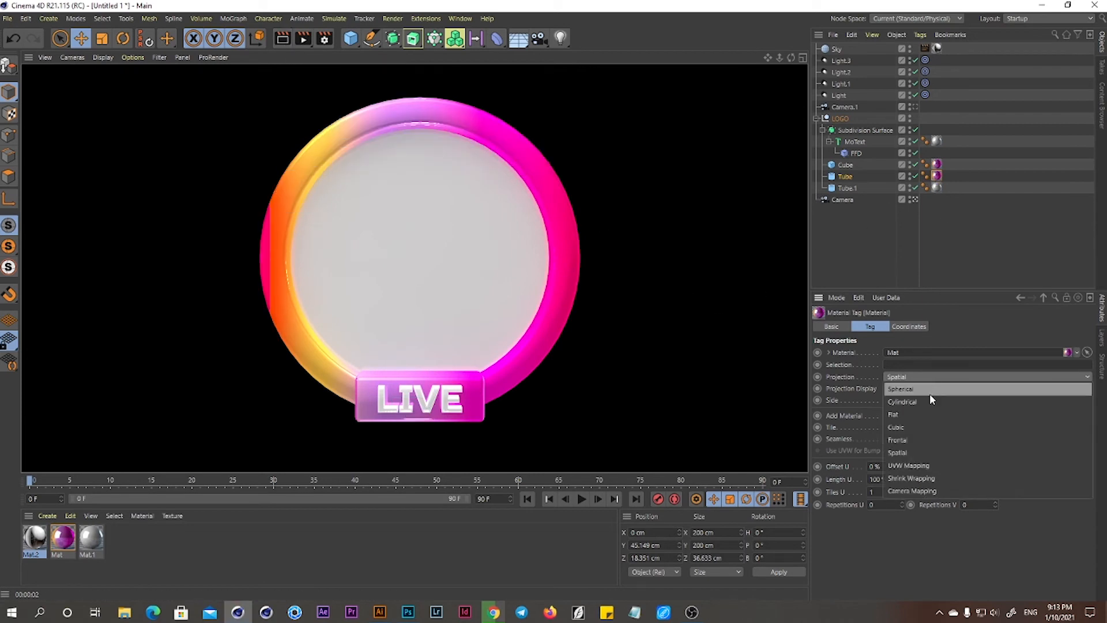
{"action": "left_click", "coordinate": [921, 467]}
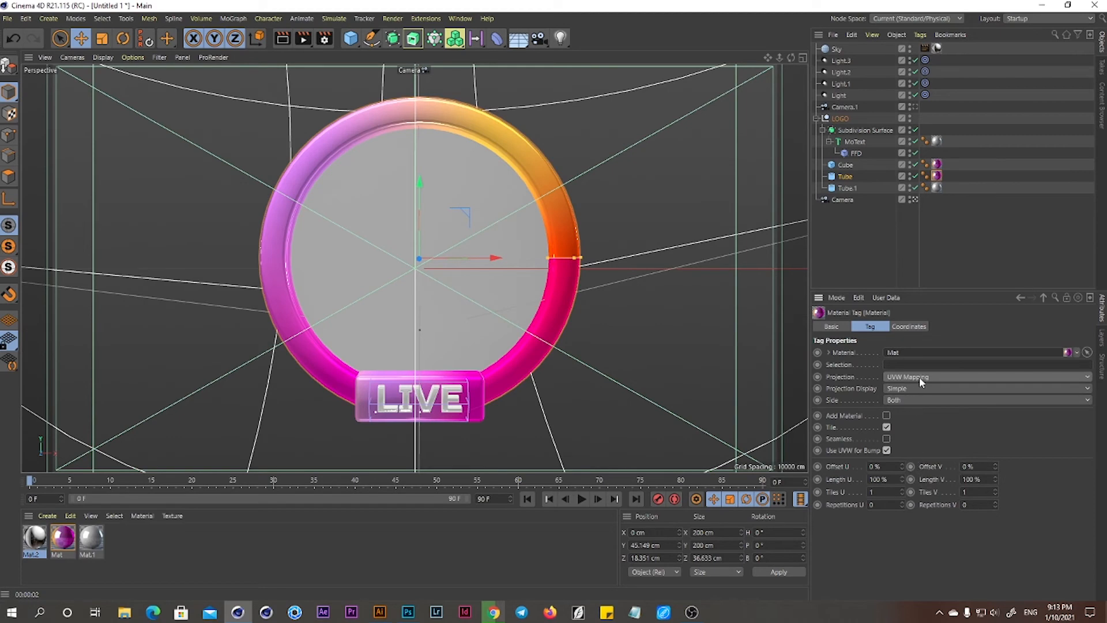
{"action": "left_click", "coordinate": [919, 376]}
{"action": "left_click", "coordinate": [917, 483]}
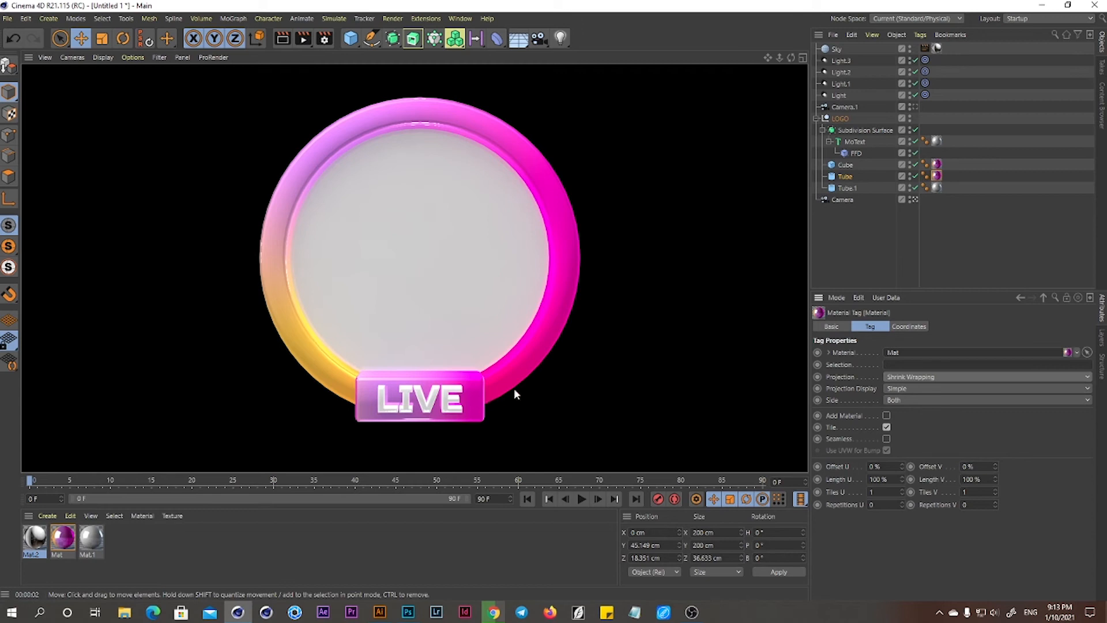
Move only the LOGO null's axis up to the disc's centre, at about Y 1.5 cm
{"action": "left_click", "coordinate": [816, 118]}
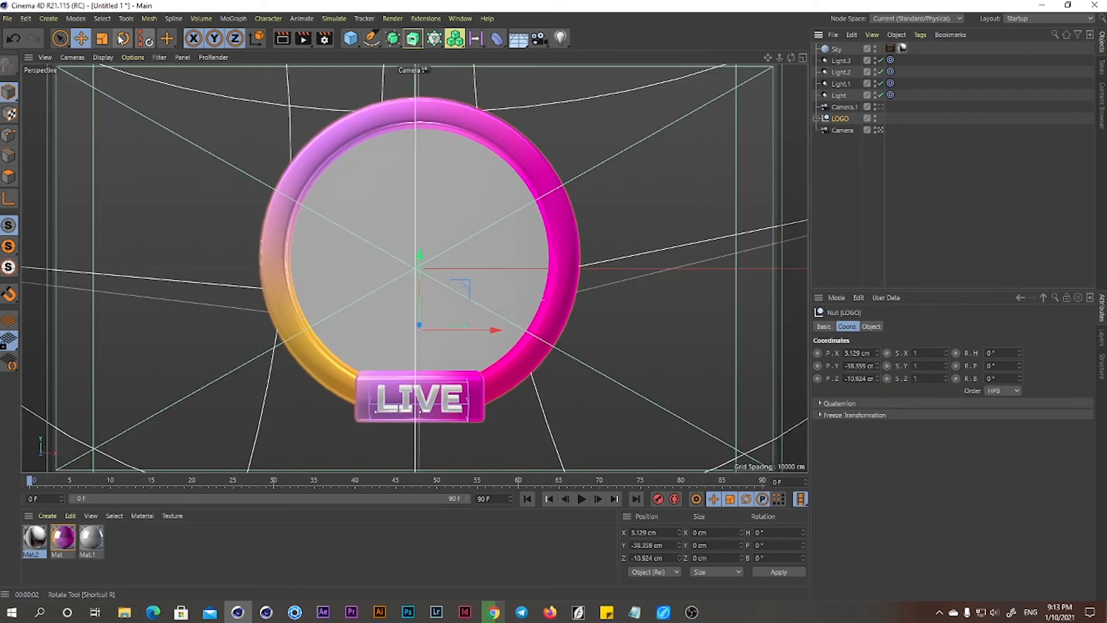
{"action": "key", "text": "r"}
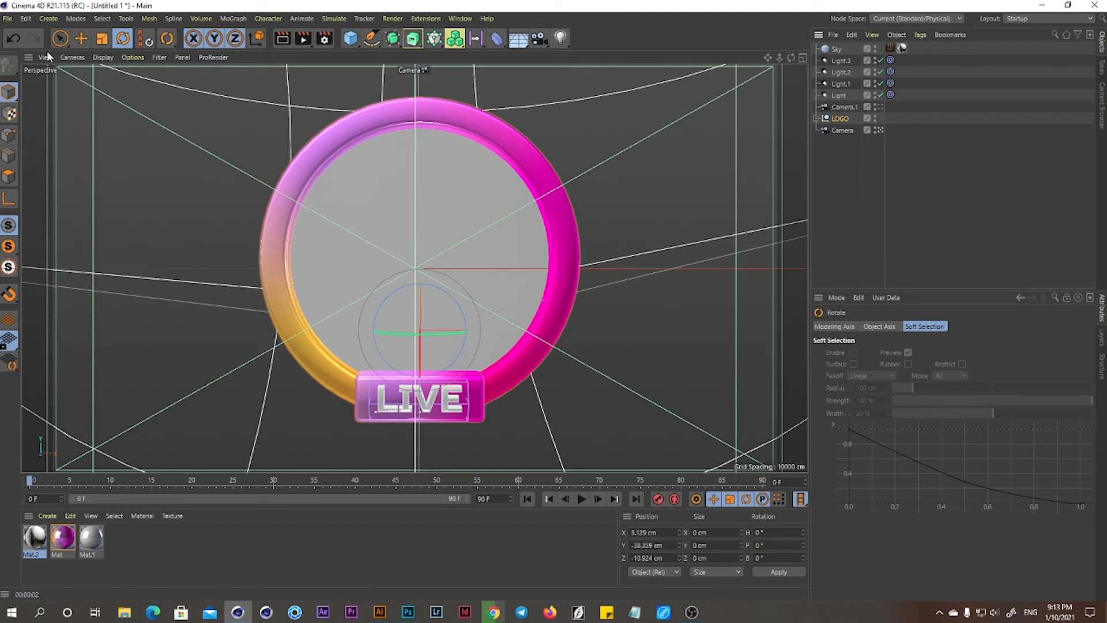
{"action": "left_click", "coordinate": [8, 198]}
{"action": "left_click", "coordinate": [81, 38]}
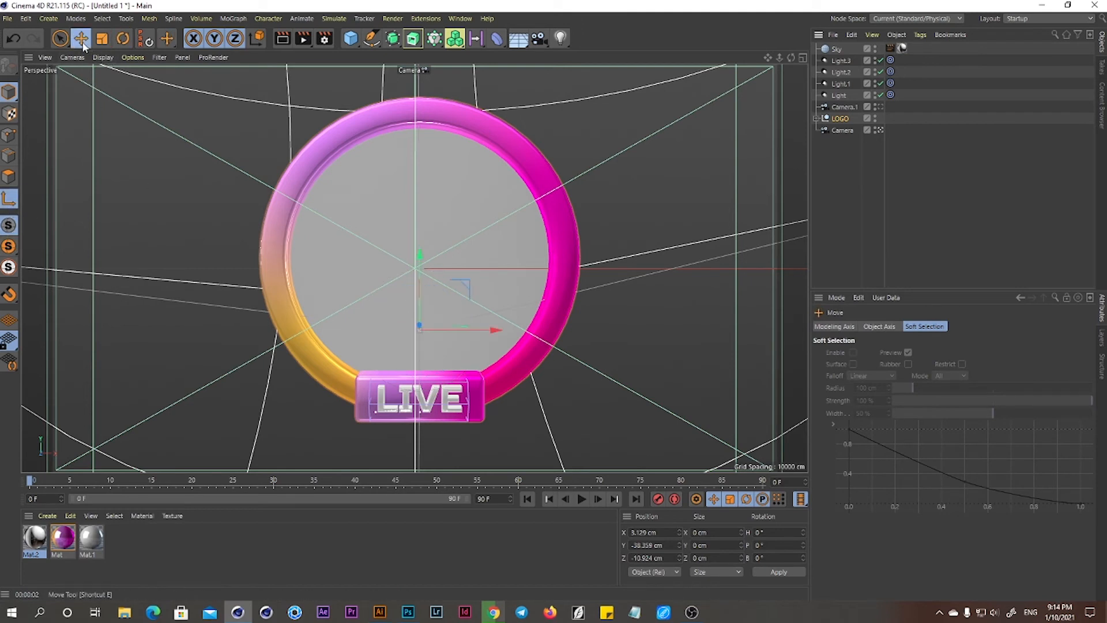
{"action": "left_click_drag", "start_coordinate": [427, 263], "coordinate": [414, 199]}
{"action": "key", "text": "l"}
Tilt the LOGO null to about H -11.6°, P -14.8° and shift it to about X 1 cm, Y 8.7 cm, Z -8.5 cm
{"action": "key", "text": "r"}
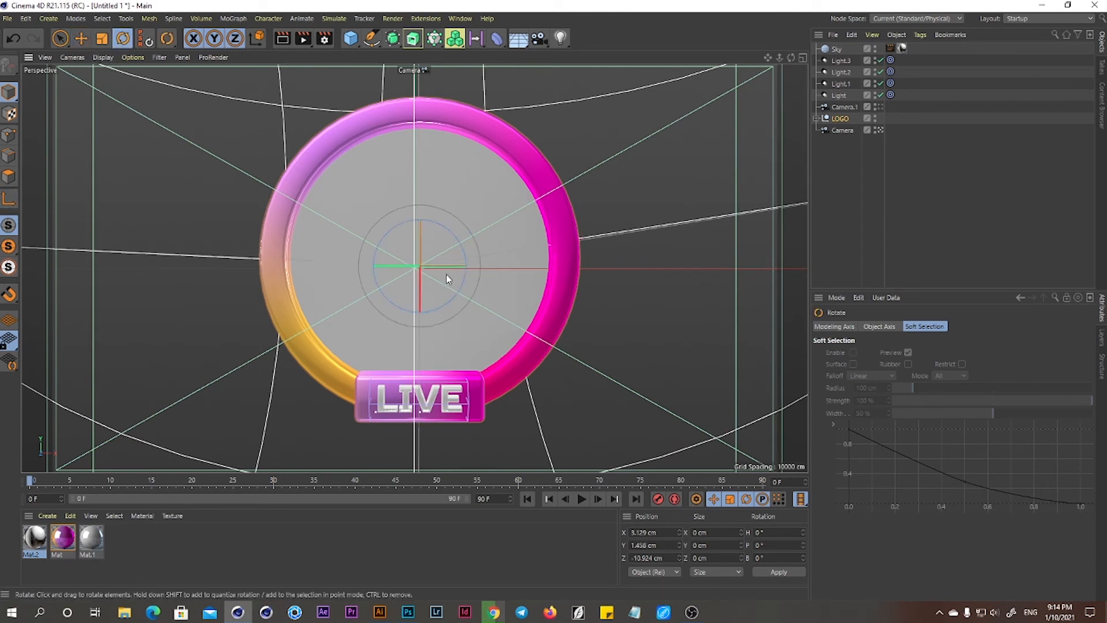
{"action": "left_click_drag", "start_coordinate": [444, 267], "coordinate": [423, 190]}
{"action": "left_click", "coordinate": [81, 39]}
{"action": "left_click_drag", "start_coordinate": [491, 253], "coordinate": [486, 257]}
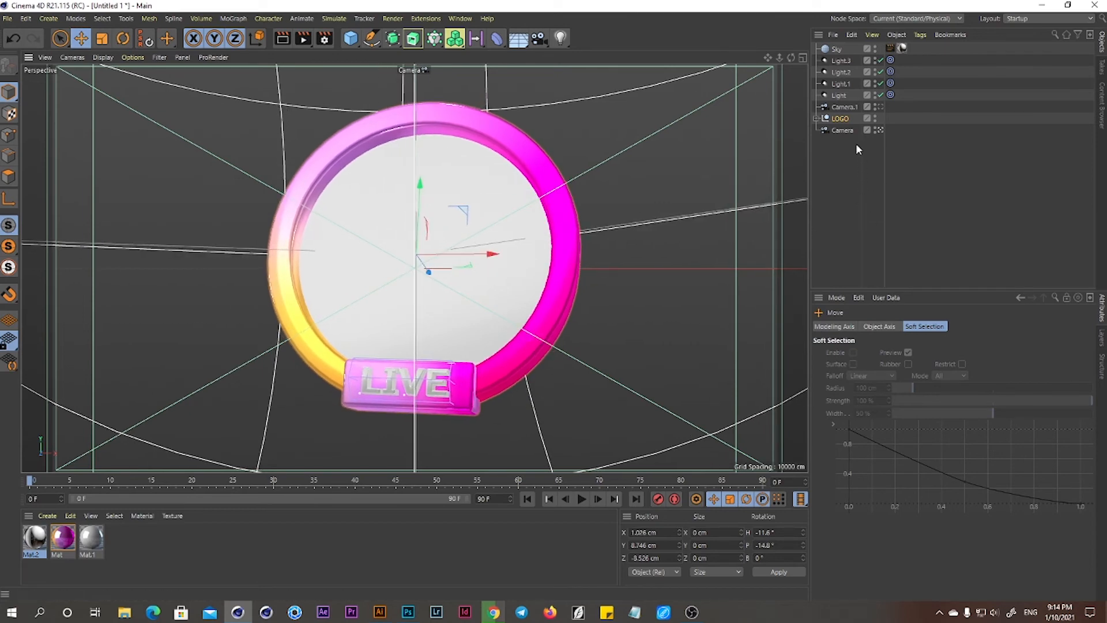
Add the Ambient Occlusion effect to the render settings and render the logo in the view
{"action": "left_click", "coordinate": [324, 39]}
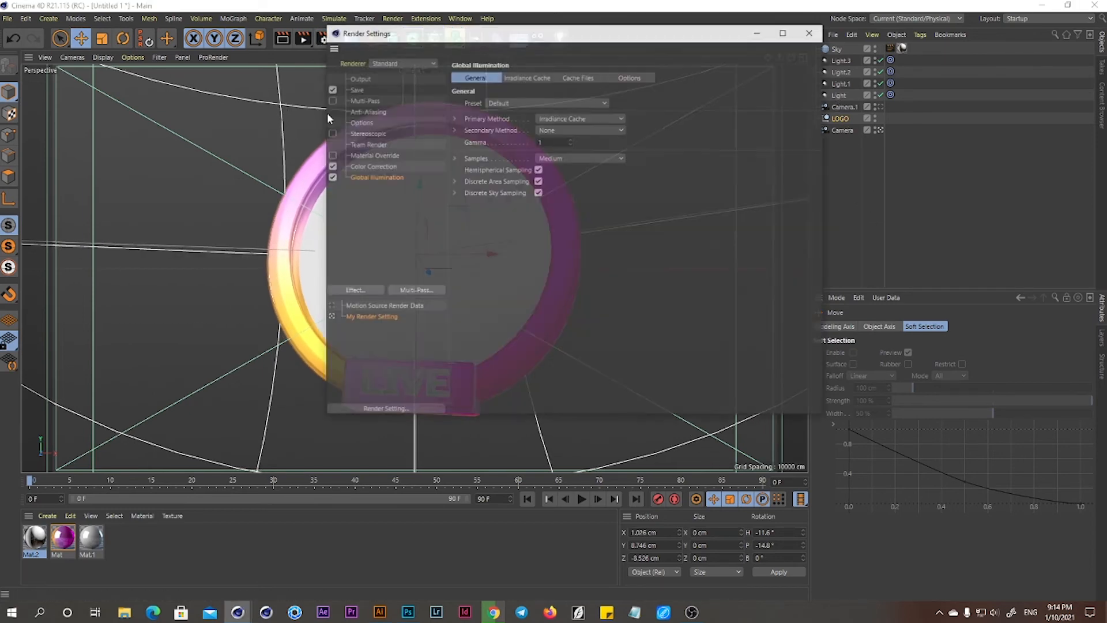
{"action": "left_click", "coordinate": [369, 287]}
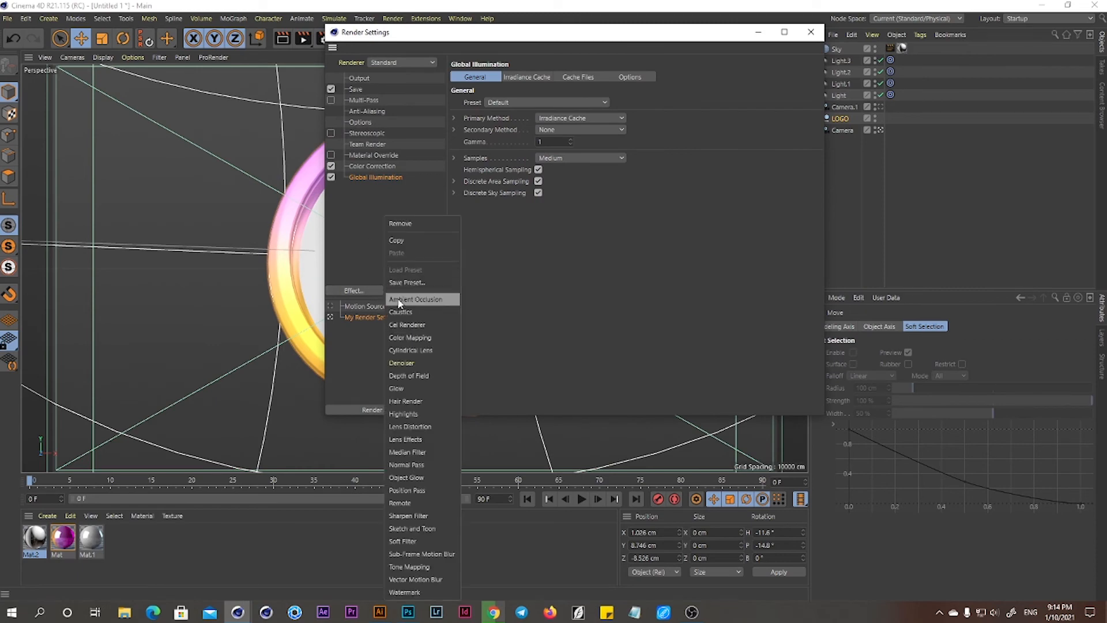
{"action": "left_click", "coordinate": [430, 300]}
{"action": "left_click", "coordinate": [810, 32]}
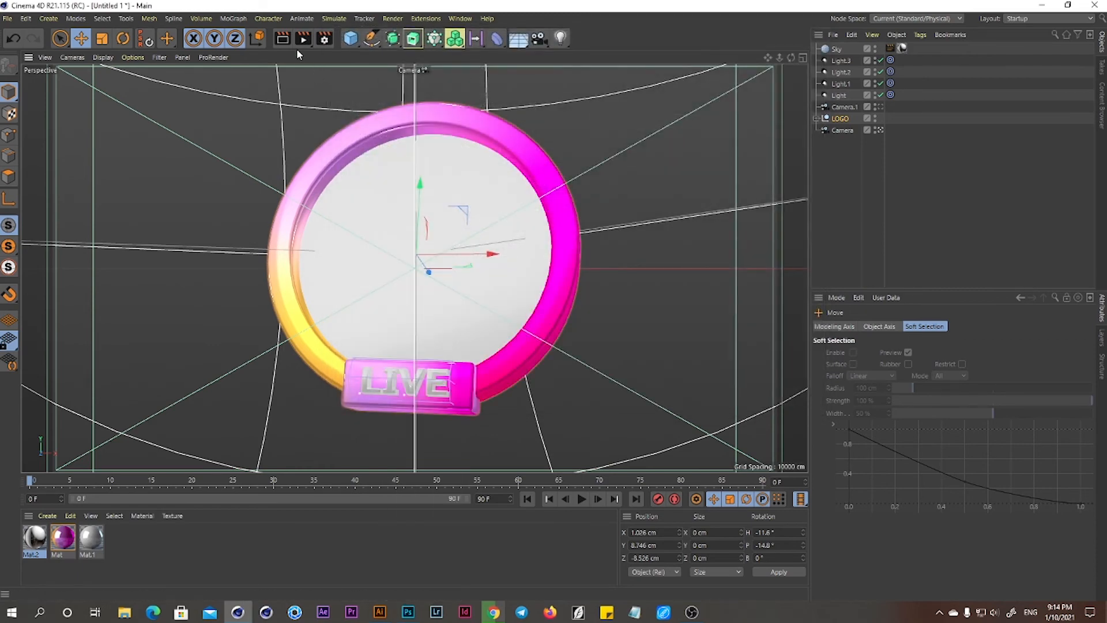
{"action": "left_click", "coordinate": [283, 38]}
{"action": "left_click", "coordinate": [285, 36]}
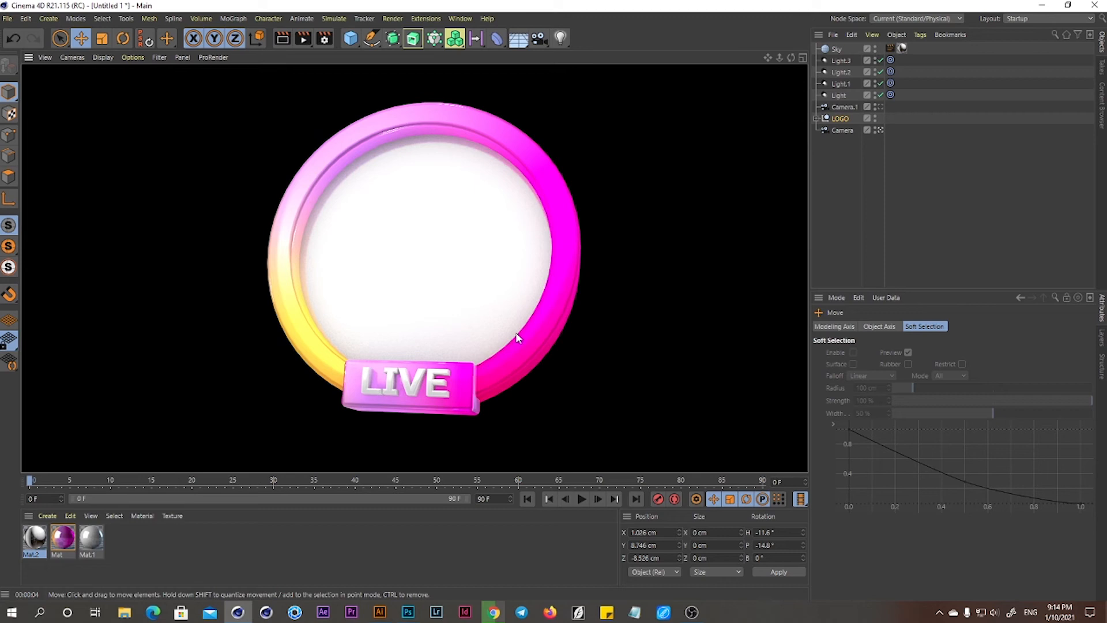
Thin the ring by enlarging the Tube's inner radius slightly, and widen the white disc inside it to about 174.6 cm
{"action": "left_click", "coordinate": [536, 321]}
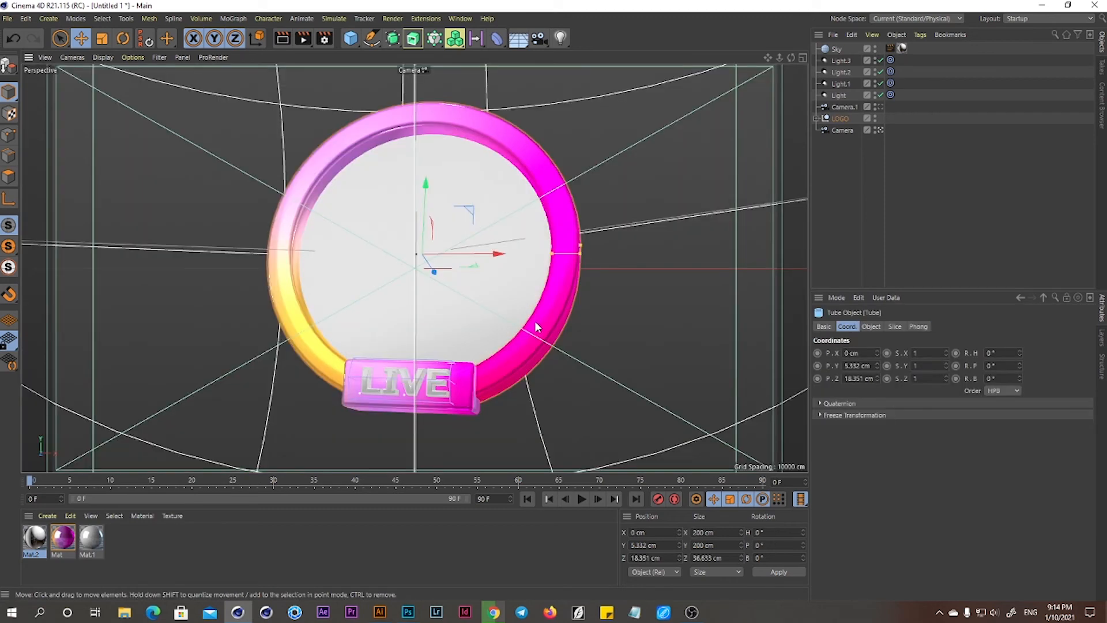
{"action": "left_click_drag", "start_coordinate": [551, 257], "coordinate": [559, 254]}
{"action": "left_click", "coordinate": [536, 262]}
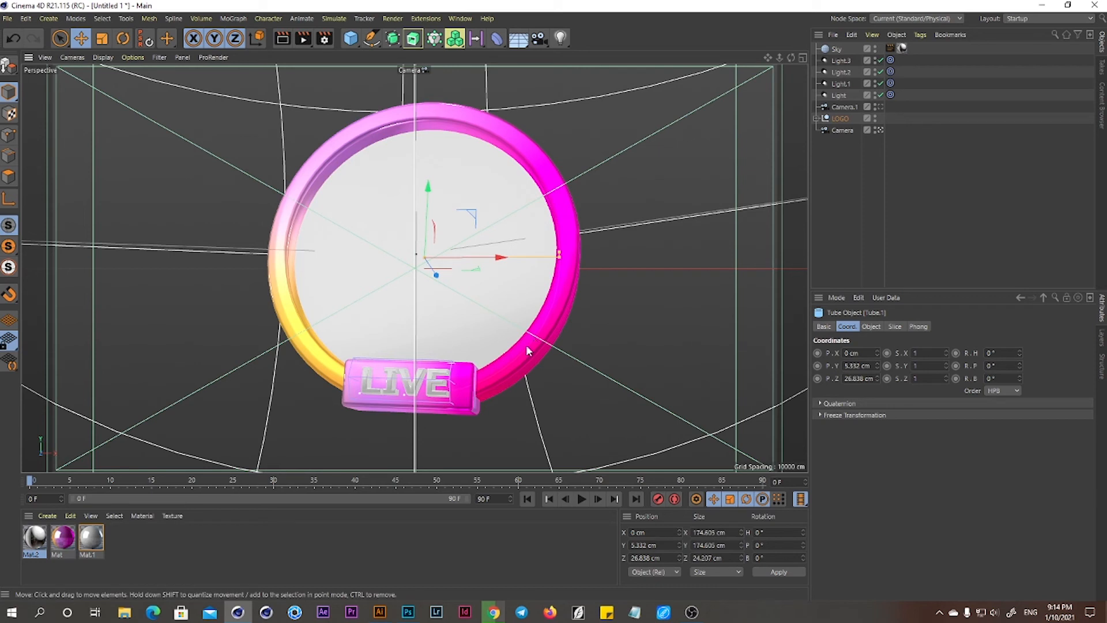
Scale the LIVE text and its block down together to a block width of about 65.4 cm, and lower both slightly
{"action": "left_click", "coordinate": [458, 379]}
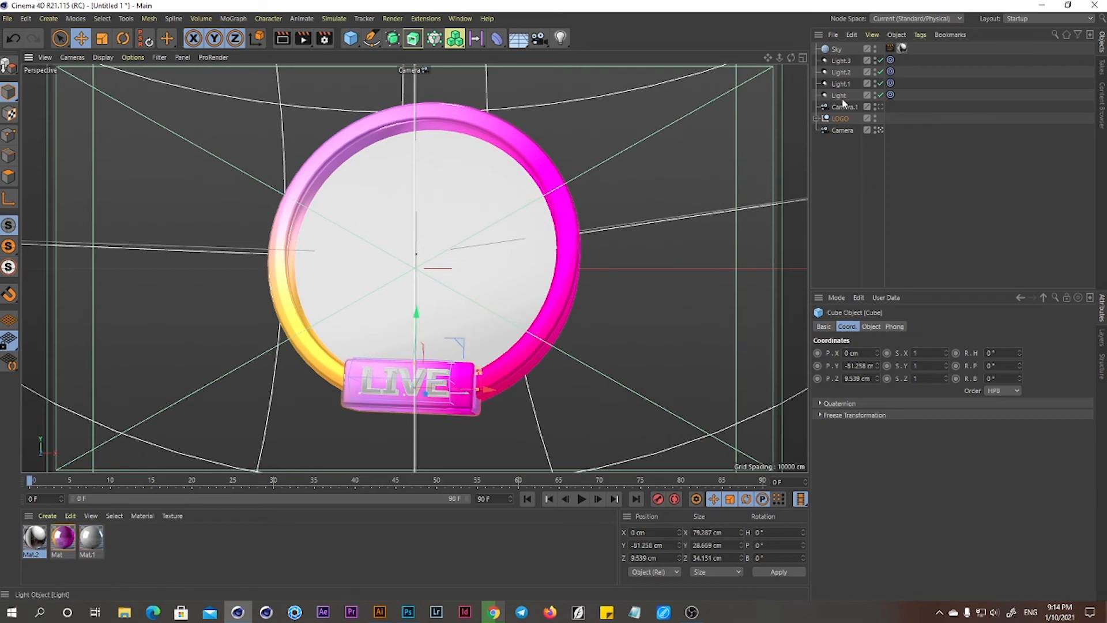
{"action": "left_click", "coordinate": [815, 118]}
{"action": "left_click", "coordinate": [851, 133], "text": "shift"}
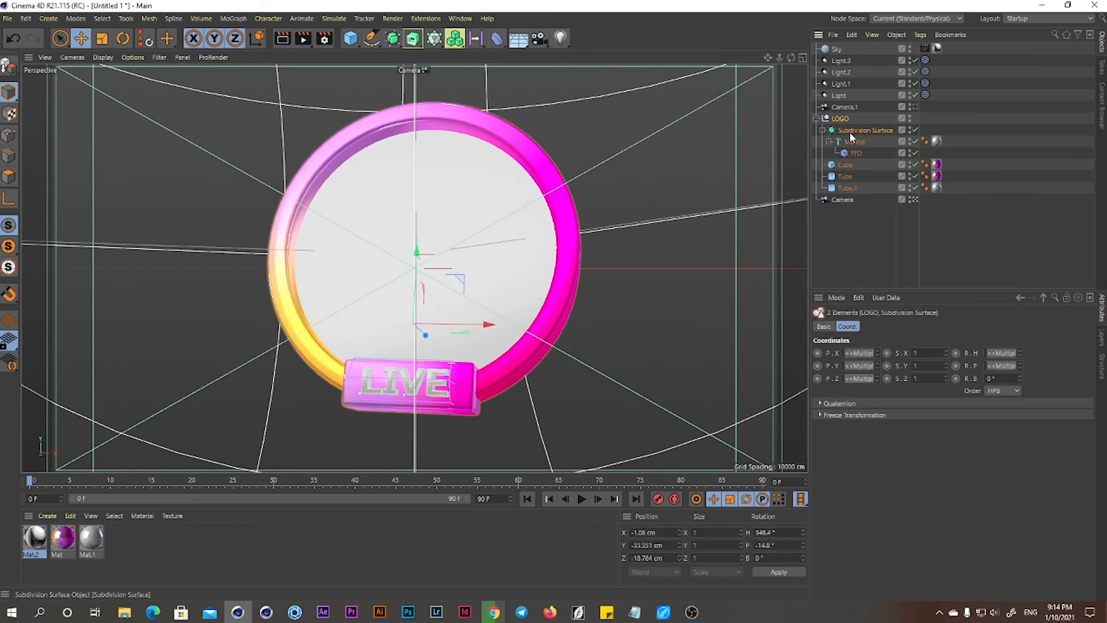
{"action": "left_click", "coordinate": [843, 167]}
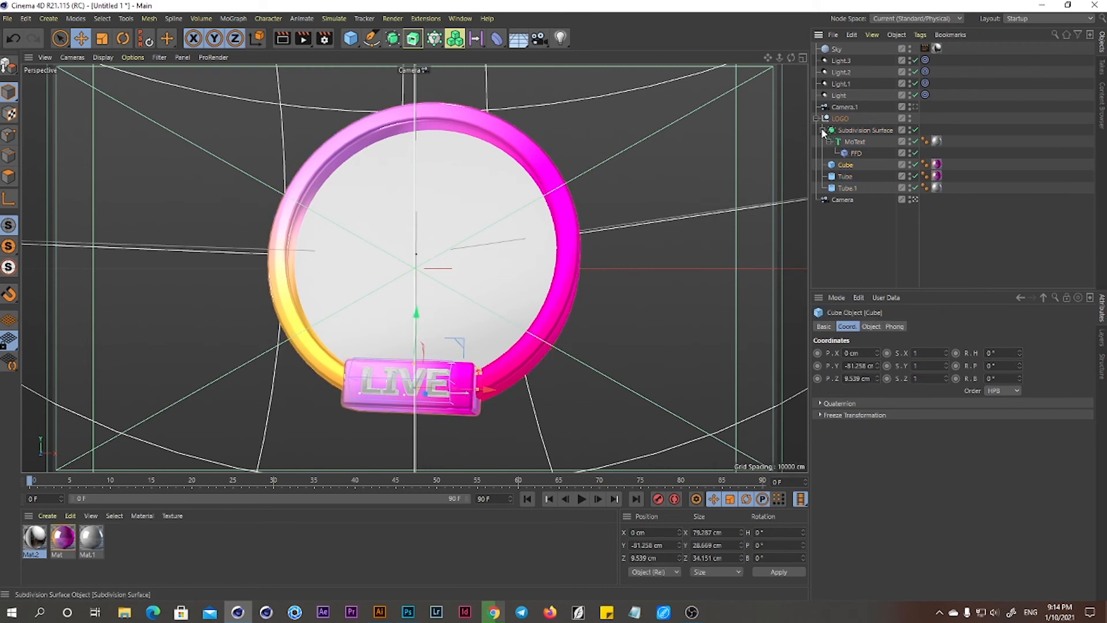
{"action": "left_click", "coordinate": [822, 131]}
{"action": "left_click", "coordinate": [844, 132]}
{"action": "left_click", "coordinate": [845, 142], "text": "ctrl"}
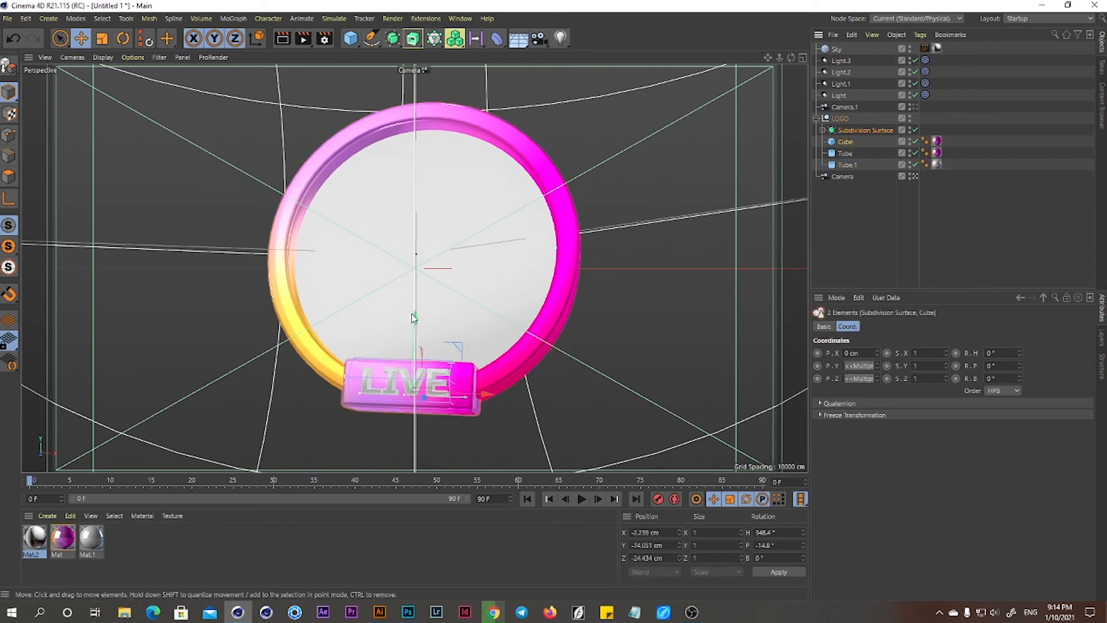
{"action": "left_click_drag", "start_coordinate": [415, 320], "coordinate": [417, 323]}
{"action": "left_click", "coordinate": [102, 38]}
{"action": "left_click_drag", "start_coordinate": [551, 344], "coordinate": [457, 348]}
{"action": "left_click", "coordinate": [83, 39]}
{"action": "left_click_drag", "start_coordinate": [415, 316], "coordinate": [417, 327]}
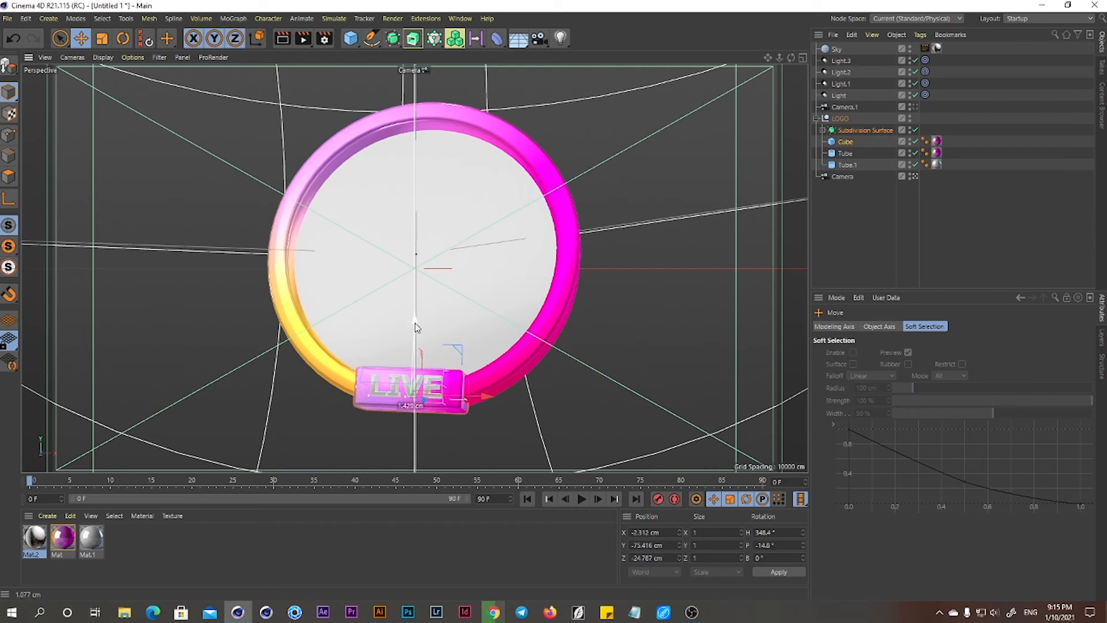
Increase only the LIVE block's height to about 27 cm so it extends a little further below the text
{"action": "left_click", "coordinate": [462, 442]}
{"action": "left_click", "coordinate": [455, 403]}
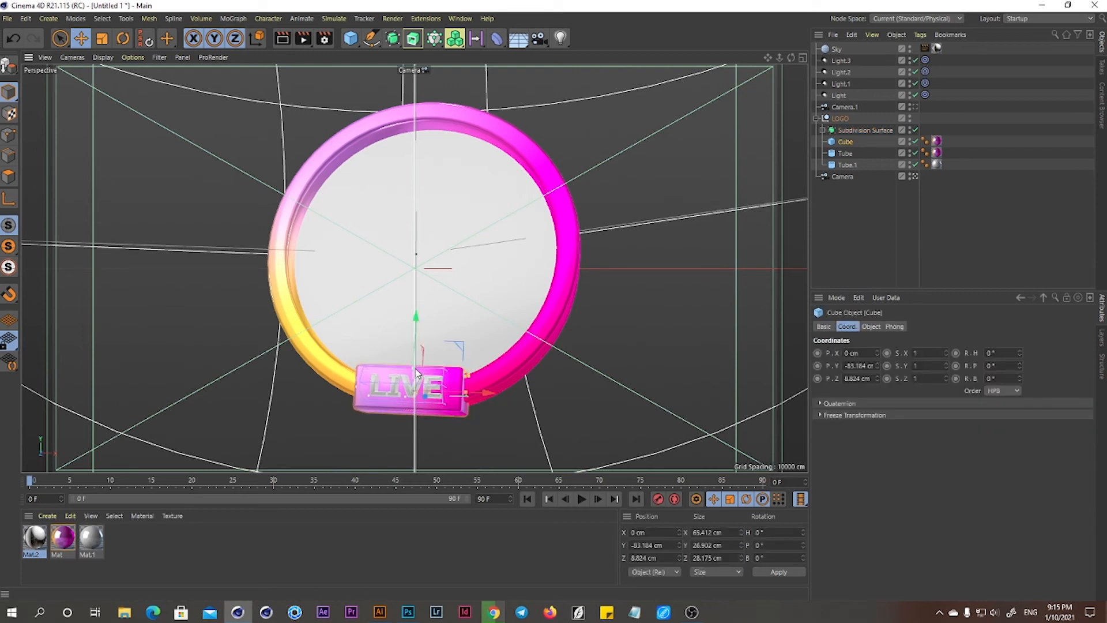
{"action": "left_click", "coordinate": [648, 302]}
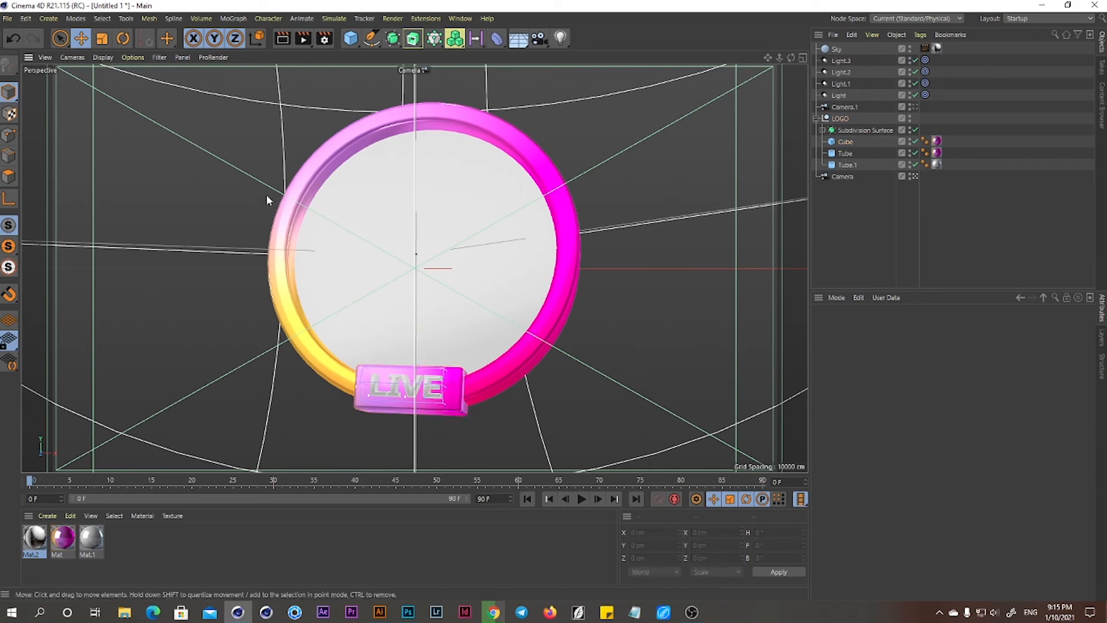
Set the render's save format to PNG at 16 Bit/Channel with Alpha Channel enabled
{"action": "left_click", "coordinate": [324, 38]}
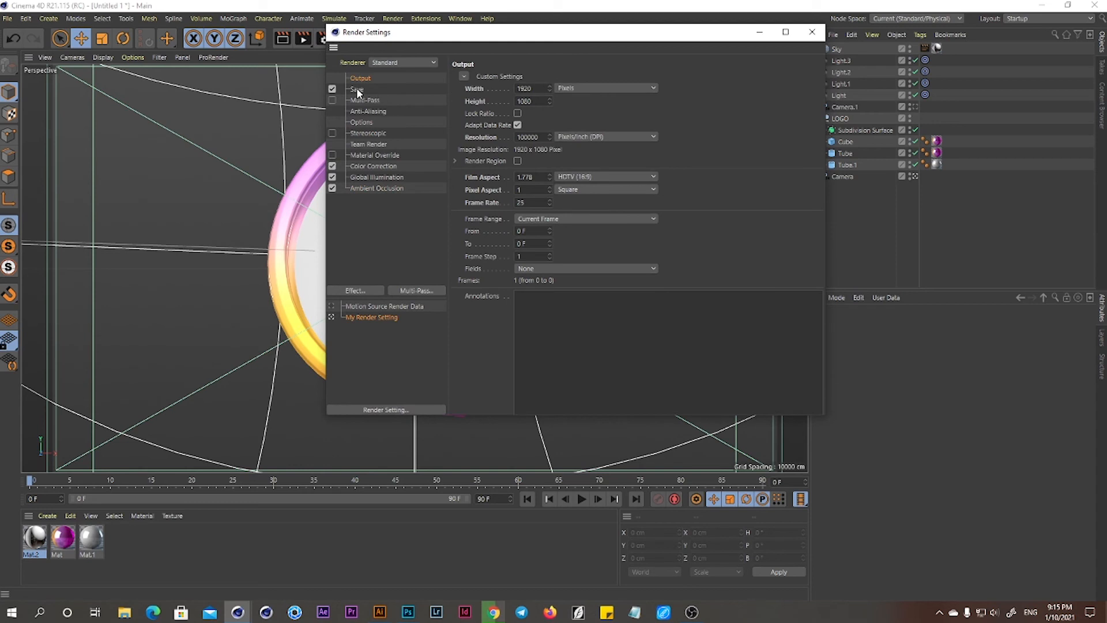
{"action": "left_click", "coordinate": [358, 90]}
{"action": "left_click", "coordinate": [557, 114]}
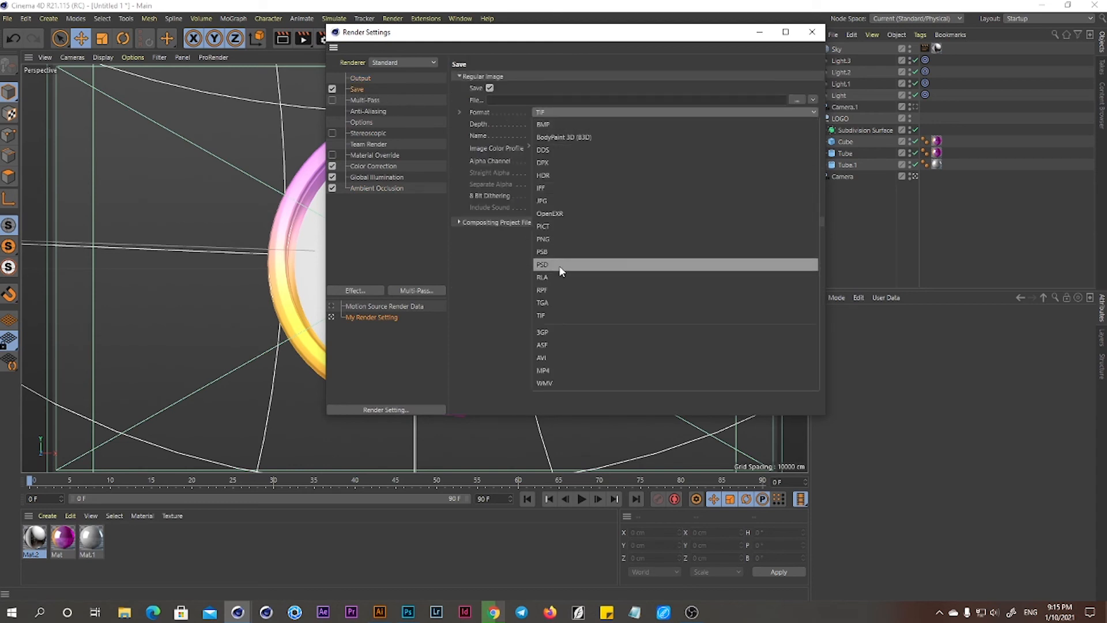
{"action": "left_click", "coordinate": [547, 241]}
{"action": "left_click", "coordinate": [550, 124]}
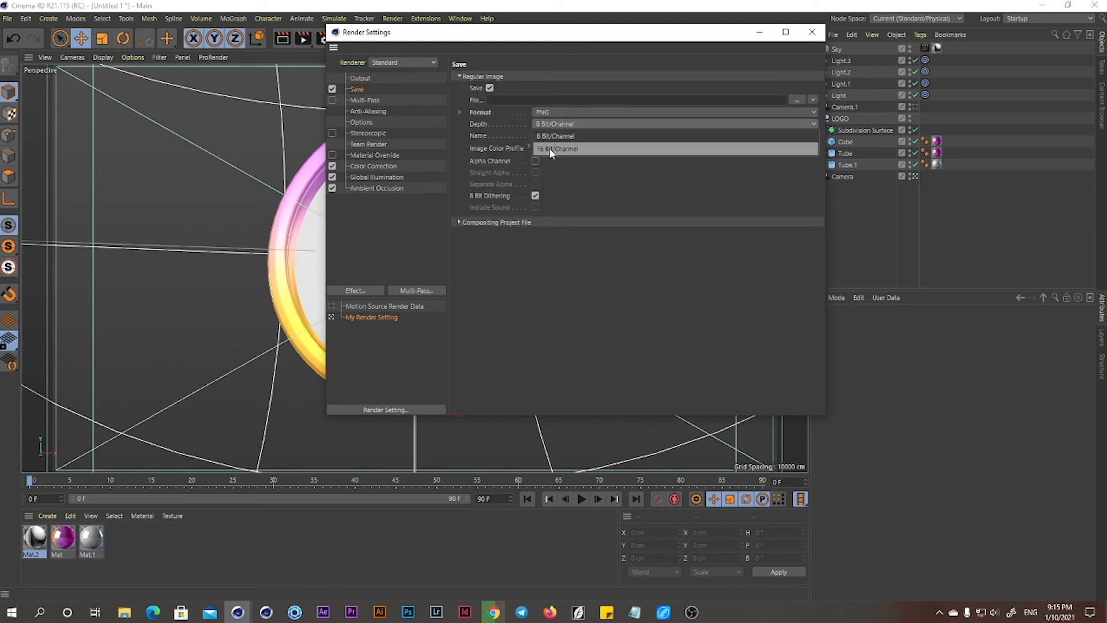
{"action": "left_click", "coordinate": [551, 147]}
{"action": "left_click", "coordinate": [535, 161]}
Set the render output file to INSTAGRAME on the Desktop and close the render settings
{"action": "left_click", "coordinate": [796, 100]}
{"action": "left_click", "coordinate": [664, 542]}
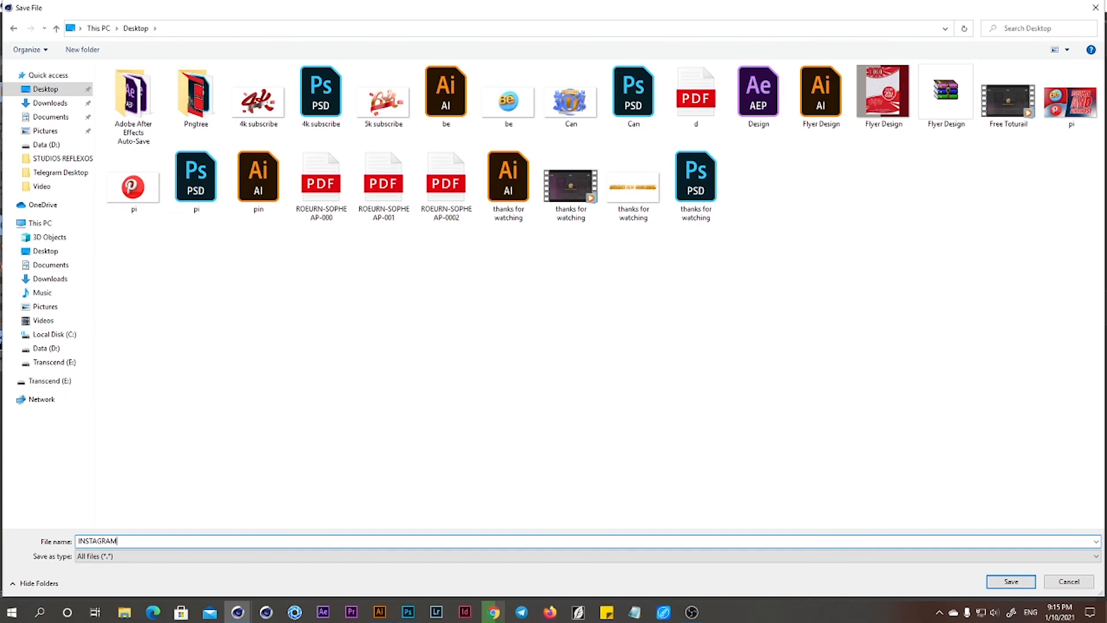
{"action": "key", "text": "Return"}
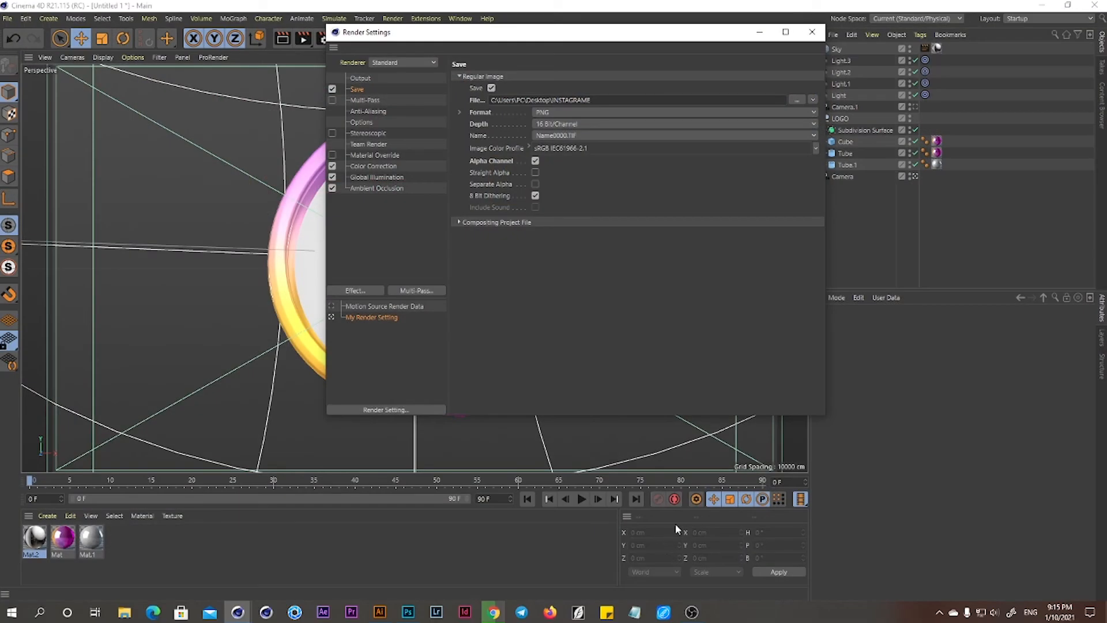
{"action": "left_click", "coordinate": [812, 33]}
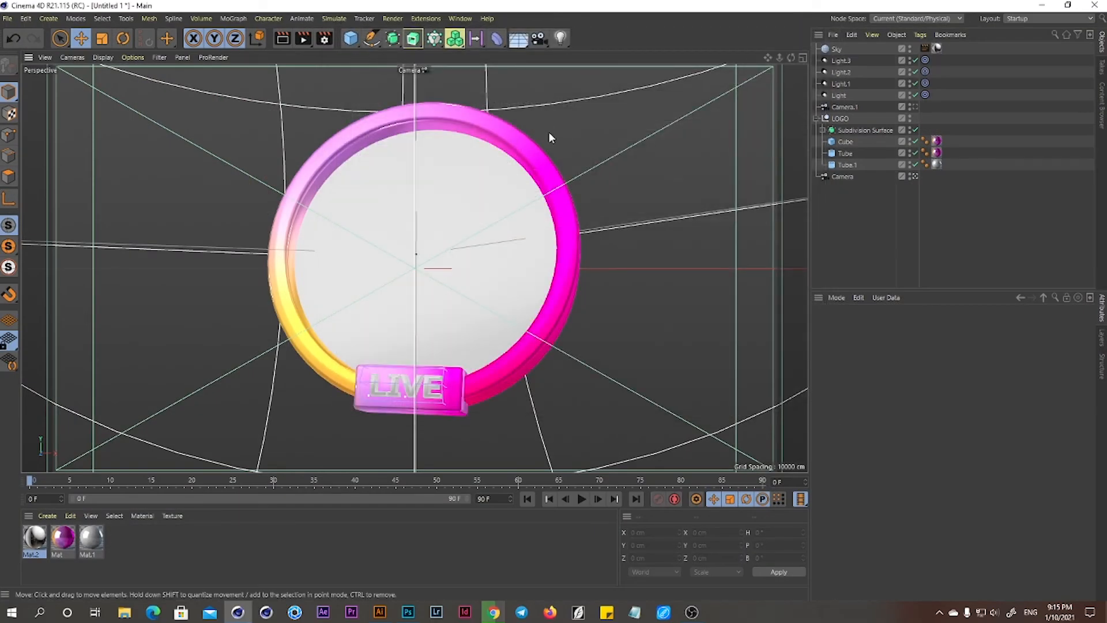
Rotate the LOGO null further, to about H -21.9°, P -15.3°, B -2.6°
{"action": "left_click", "coordinate": [839, 118]}
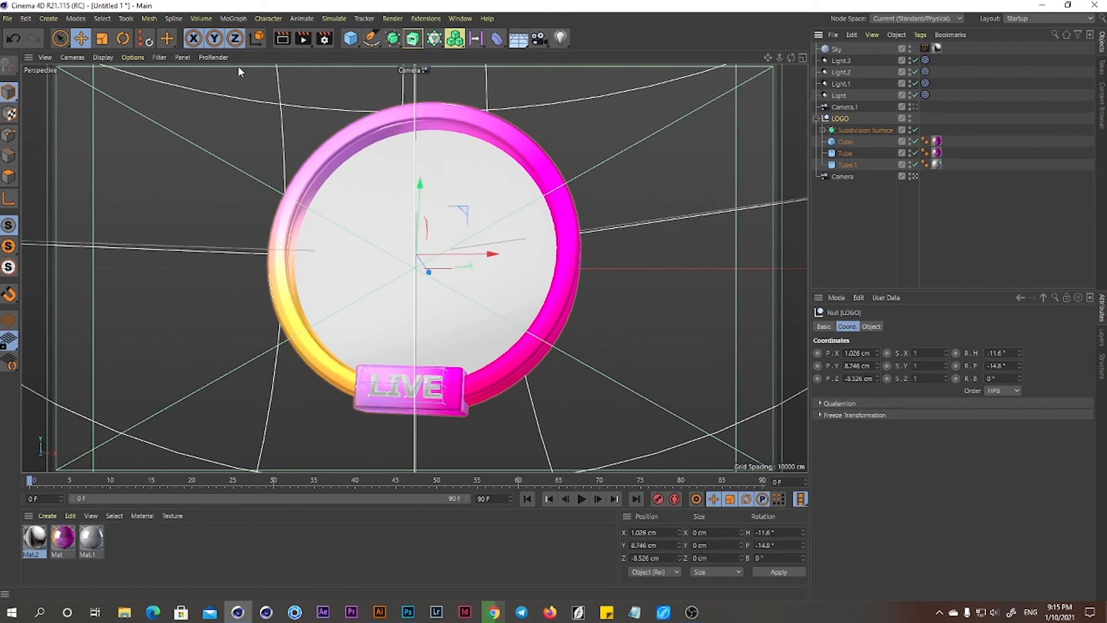
{"action": "left_click", "coordinate": [123, 39]}
{"action": "left_click_drag", "start_coordinate": [429, 248], "coordinate": [394, 232]}
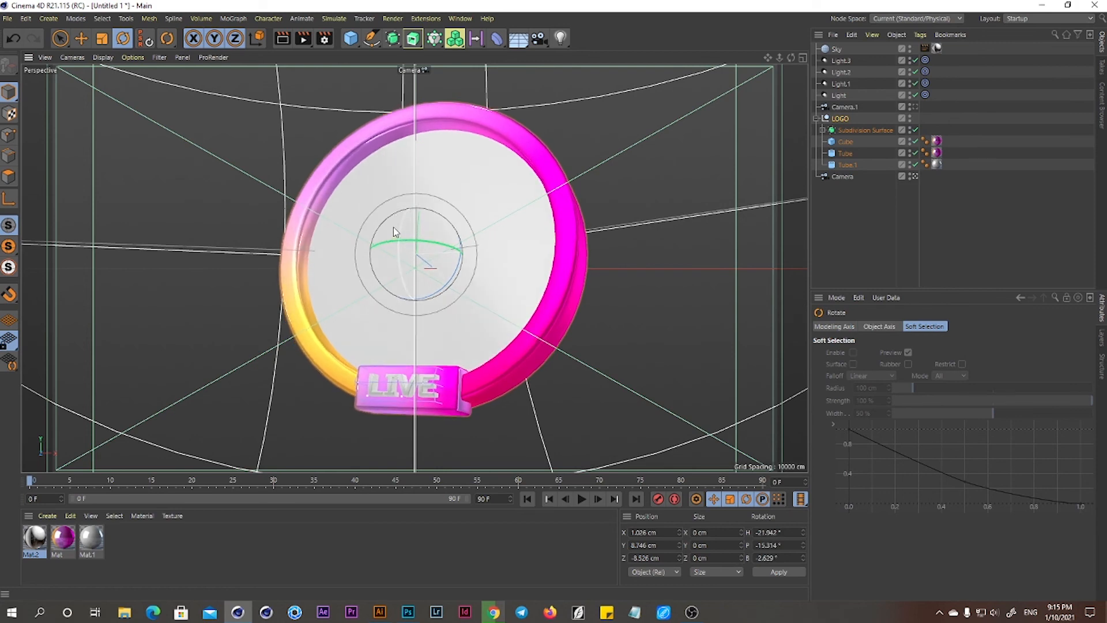
Render the logo to the Picture Viewer, inspect the finished image enlarged and close the viewer
{"action": "left_click", "coordinate": [303, 39]}
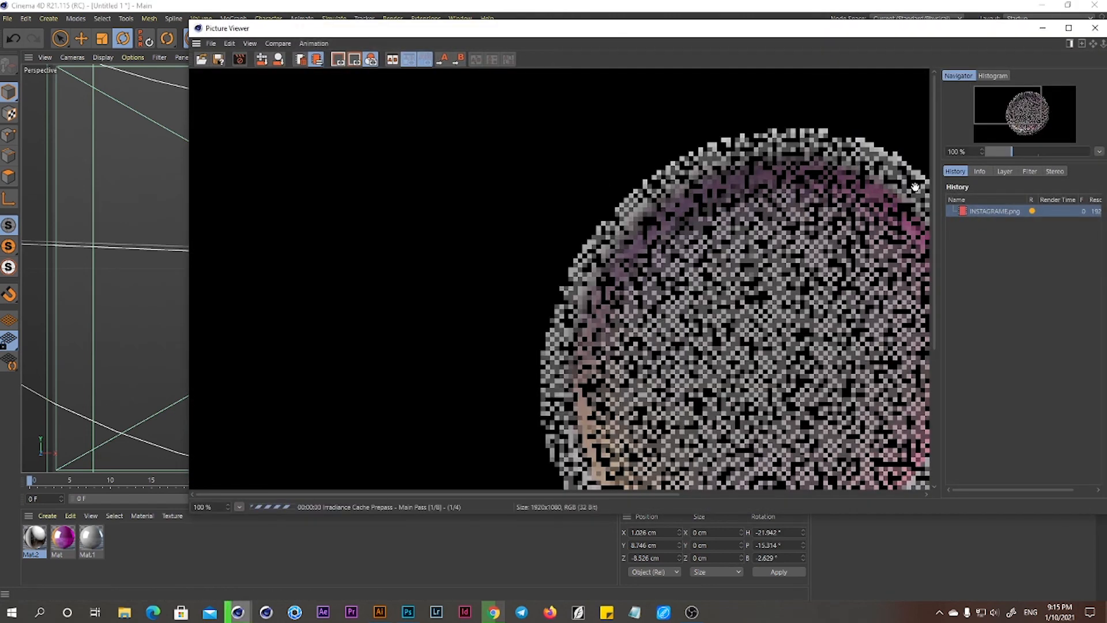
{"action": "left_click", "coordinate": [1068, 27]}
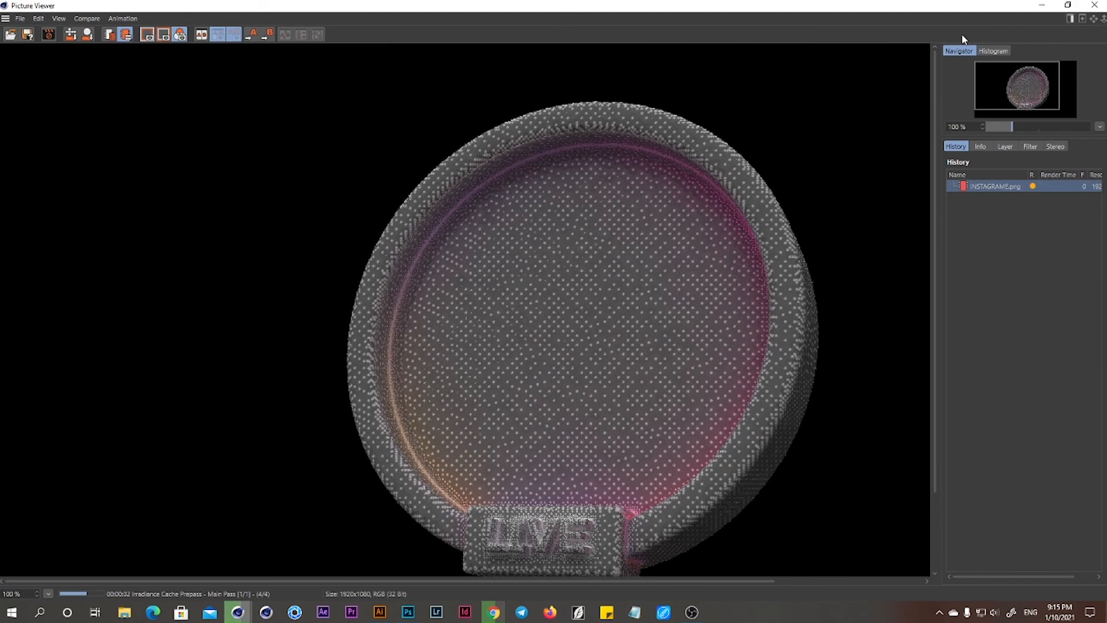
{"action": "left_click_drag", "start_coordinate": [584, 356], "coordinate": [529, 306]}
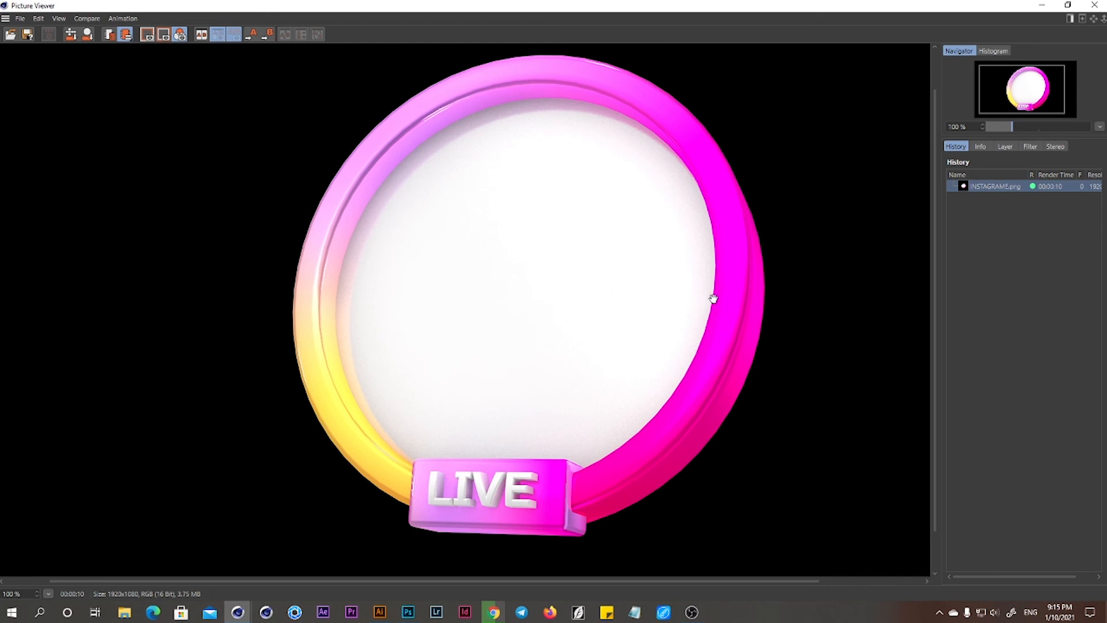
{"action": "left_click", "coordinate": [1094, 5]}
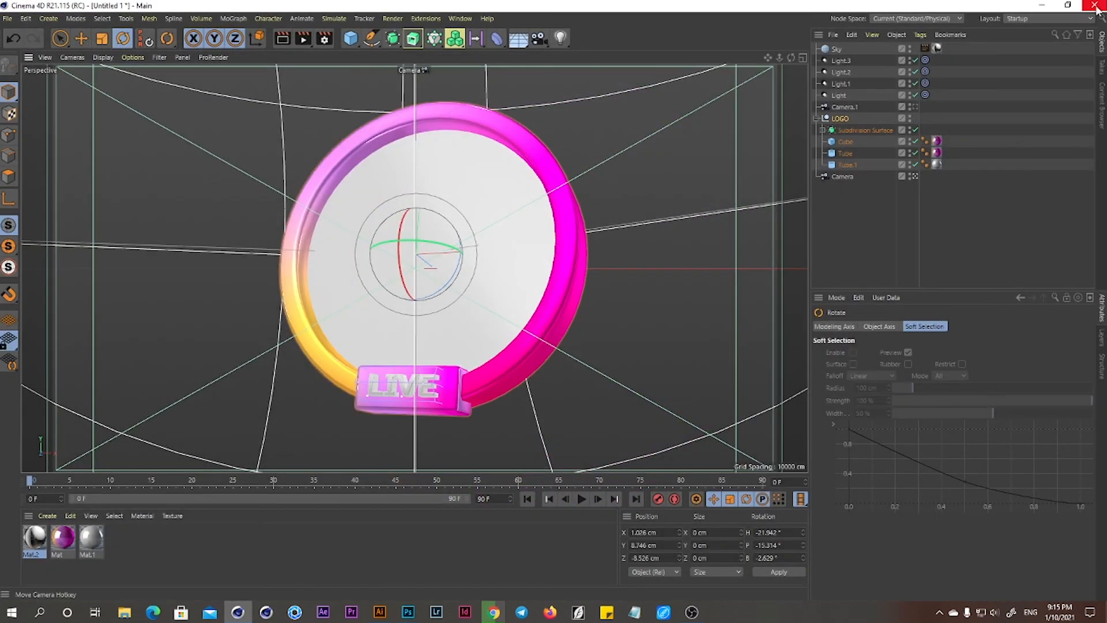
Change the Sky's heading rotation and give all four lights Shadow Maps (Soft) shadows
{"action": "left_click", "coordinate": [836, 49]}
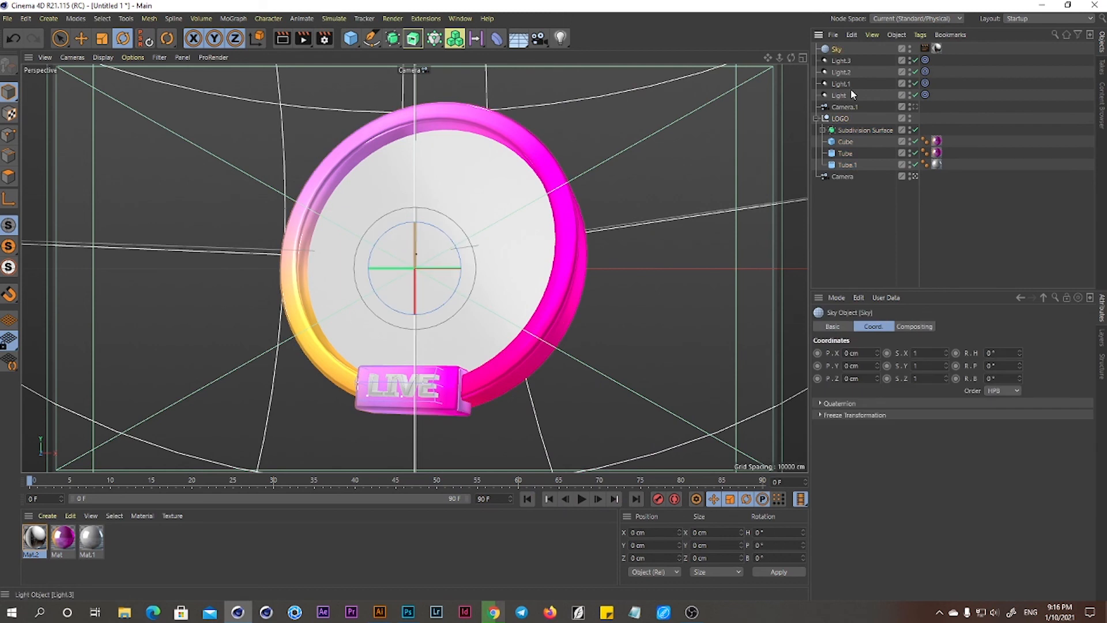
{"action": "left_click_drag", "start_coordinate": [1017, 353], "coordinate": [1018, 370]}
{"action": "left_click", "coordinate": [839, 96]}
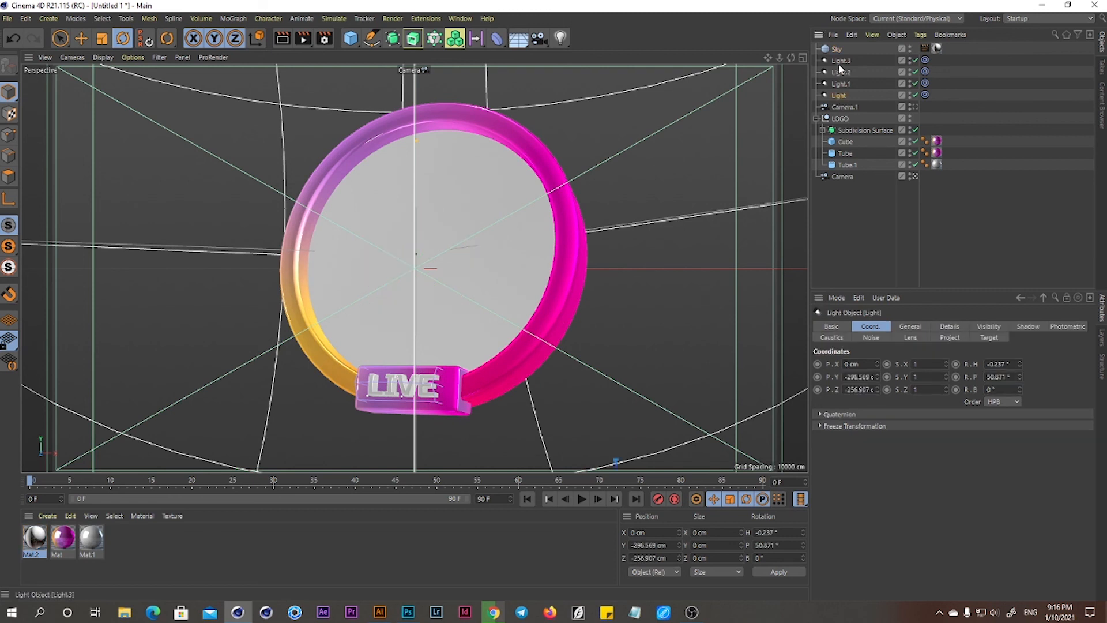
{"action": "left_click", "coordinate": [841, 61], "text": "shift"}
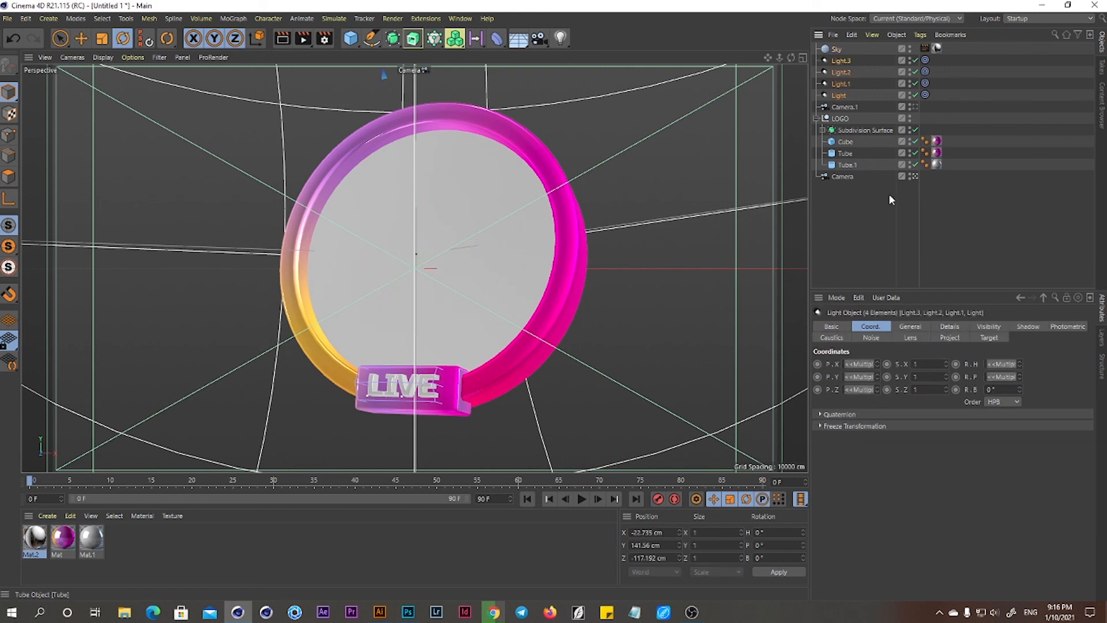
{"action": "left_click", "coordinate": [911, 331]}
{"action": "left_click", "coordinate": [912, 482]}
{"action": "left_click", "coordinate": [913, 494]}
Move the Light below the logo to about X -1.3 cm, Y -45.3 cm, Z -565.7 cm, and render the view through Camera
{"action": "left_click", "coordinate": [914, 177]}
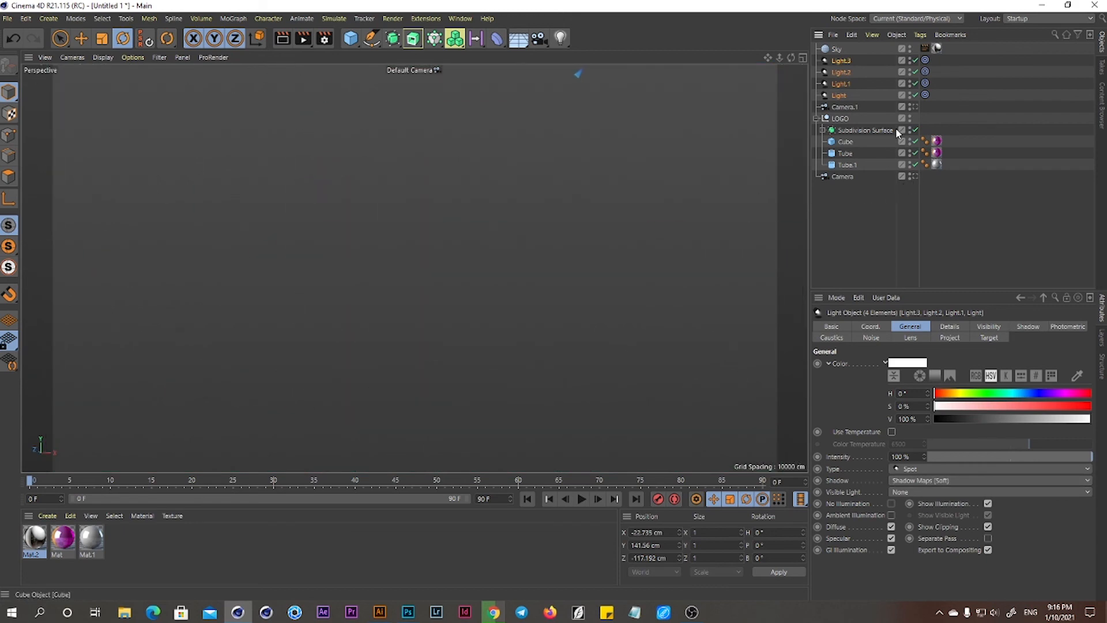
{"action": "left_click", "coordinate": [914, 108]}
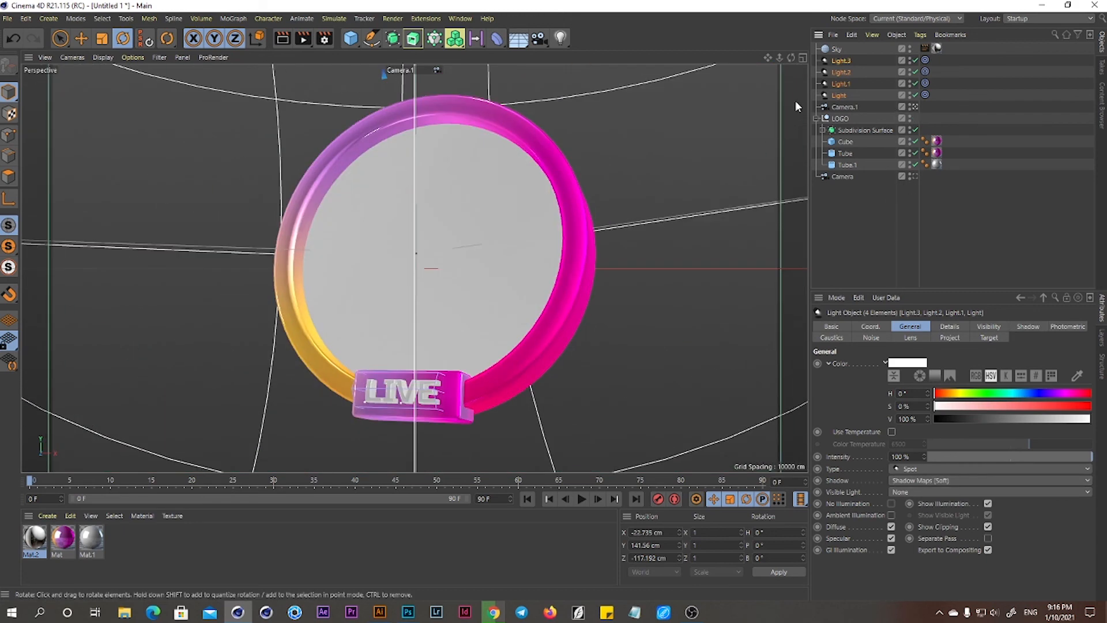
{"action": "left_click", "coordinate": [847, 107]}
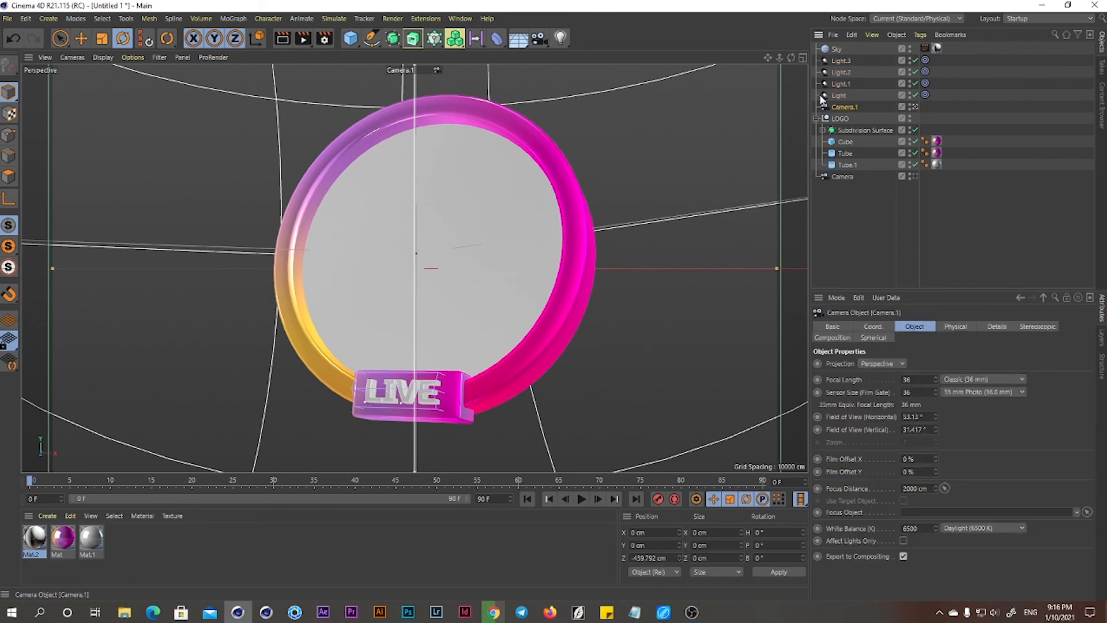
{"action": "left_click_drag", "start_coordinate": [781, 58], "coordinate": [696, 212]}
{"action": "left_click", "coordinate": [413, 434]}
{"action": "left_click_drag", "start_coordinate": [522, 369], "coordinate": [415, 357], "text": "alt"}
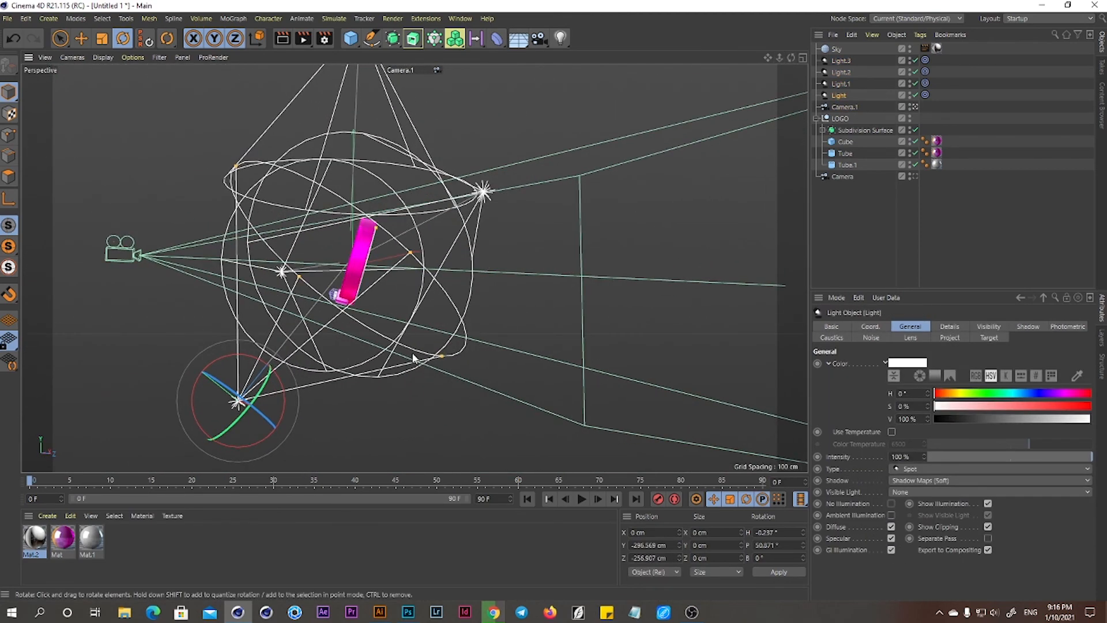
{"action": "left_click", "coordinate": [80, 38]}
{"action": "left_click_drag", "start_coordinate": [288, 353], "coordinate": [132, 349]}
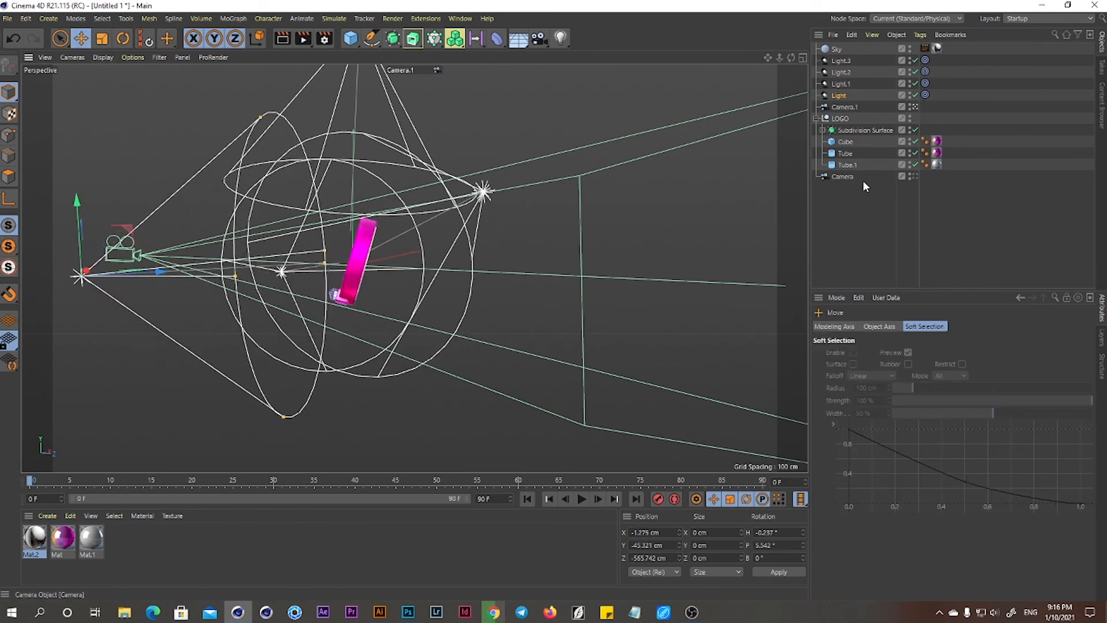
{"action": "left_click", "coordinate": [913, 176]}
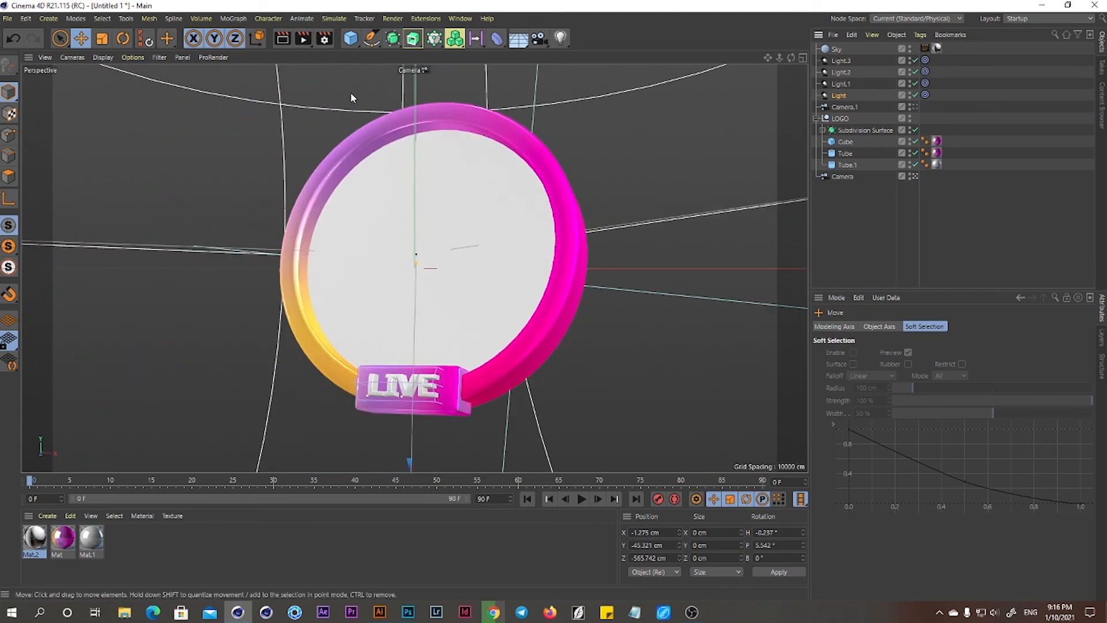
{"action": "left_click", "coordinate": [286, 43]}
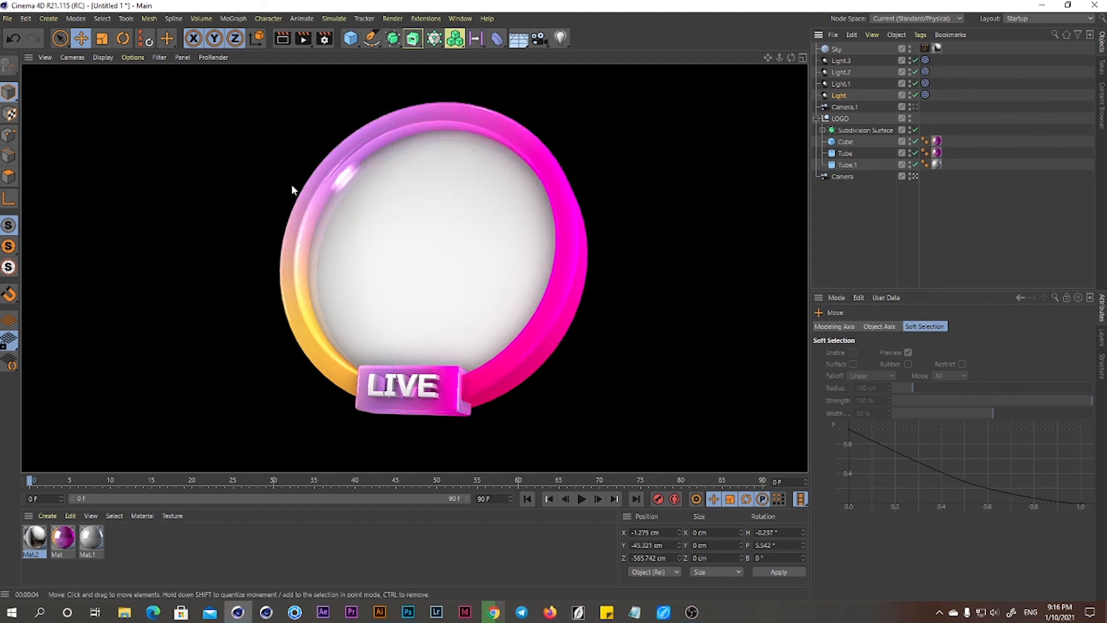
Turn off Ambient Occlusion in the render settings
{"action": "left_click", "coordinate": [325, 38]}
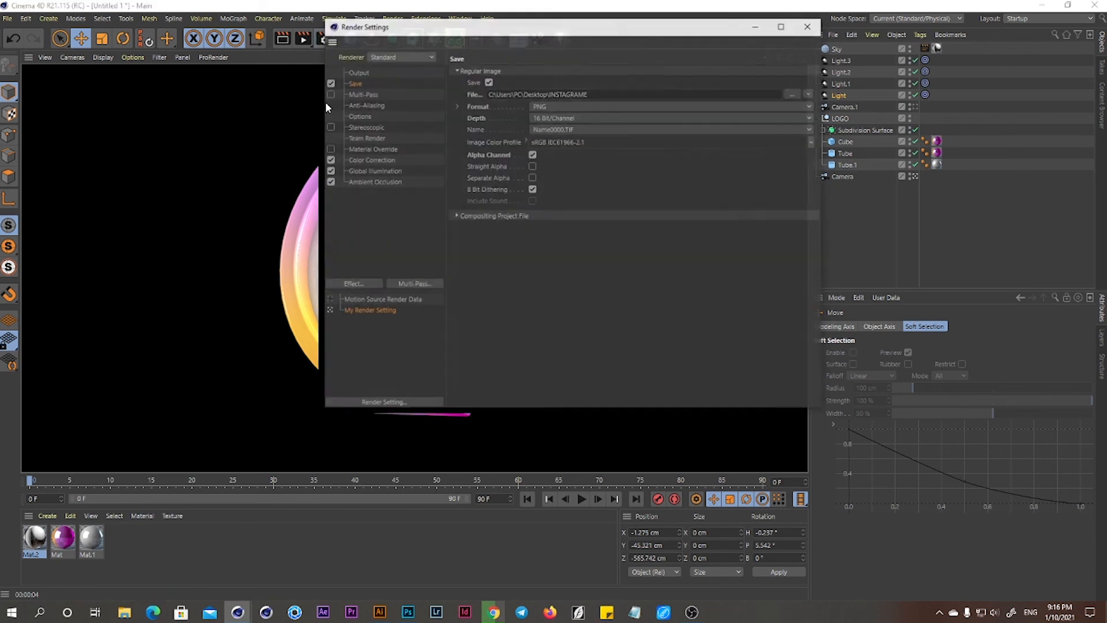
{"action": "left_click", "coordinate": [330, 181]}
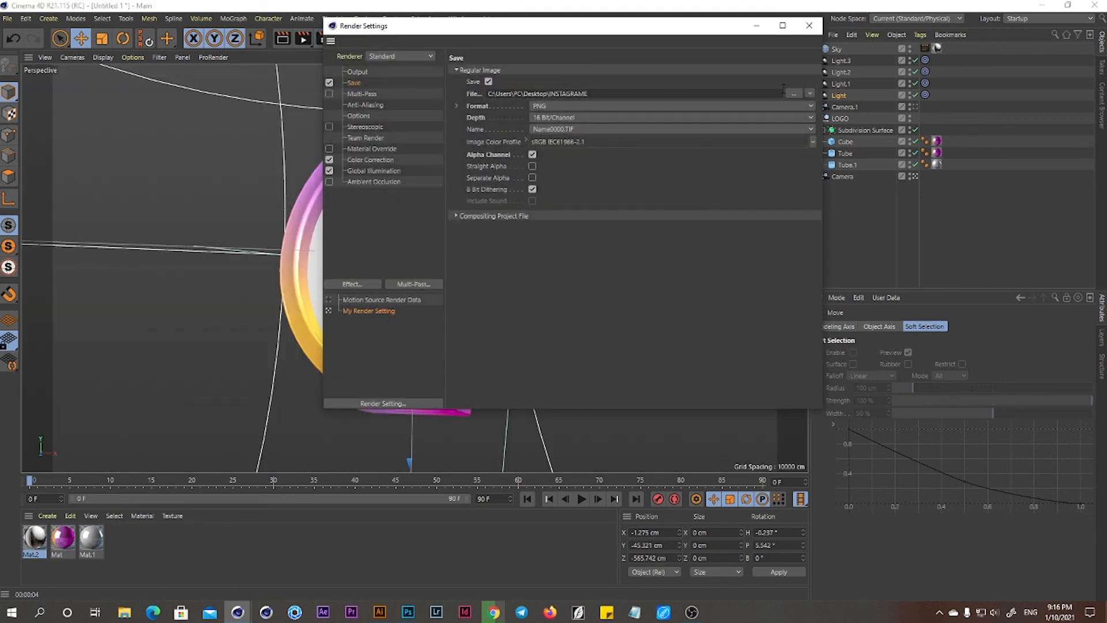
{"action": "left_click", "coordinate": [809, 25]}
Render the logo to the Picture Viewer, overwriting INSTAGRAME.png, inspect the whole image and close the viewer
{"action": "left_click", "coordinate": [303, 38]}
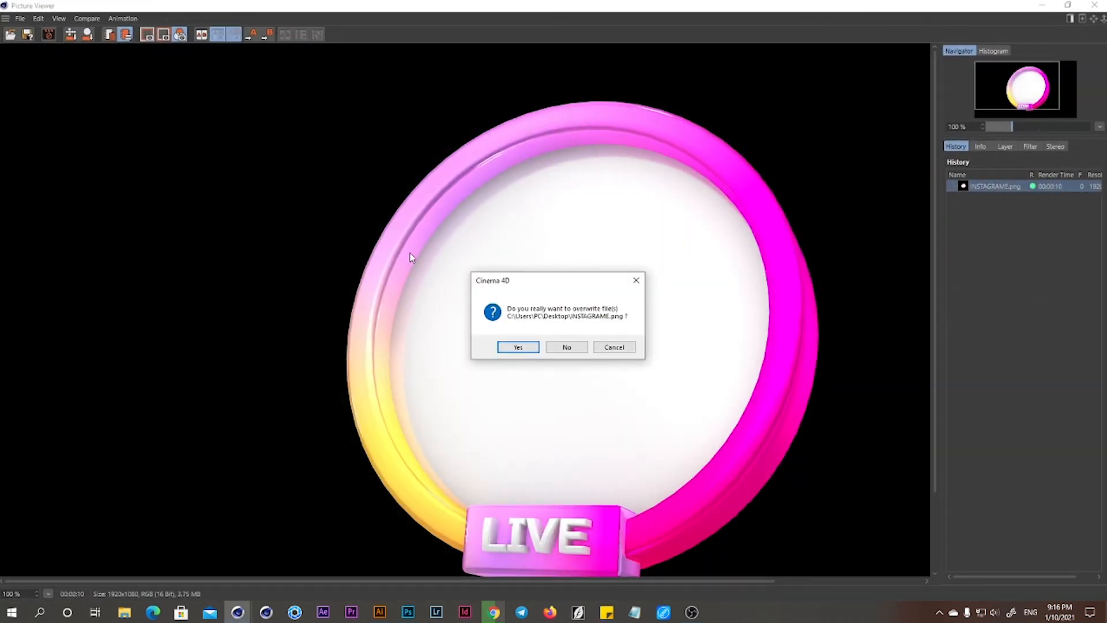
{"action": "left_click", "coordinate": [519, 346]}
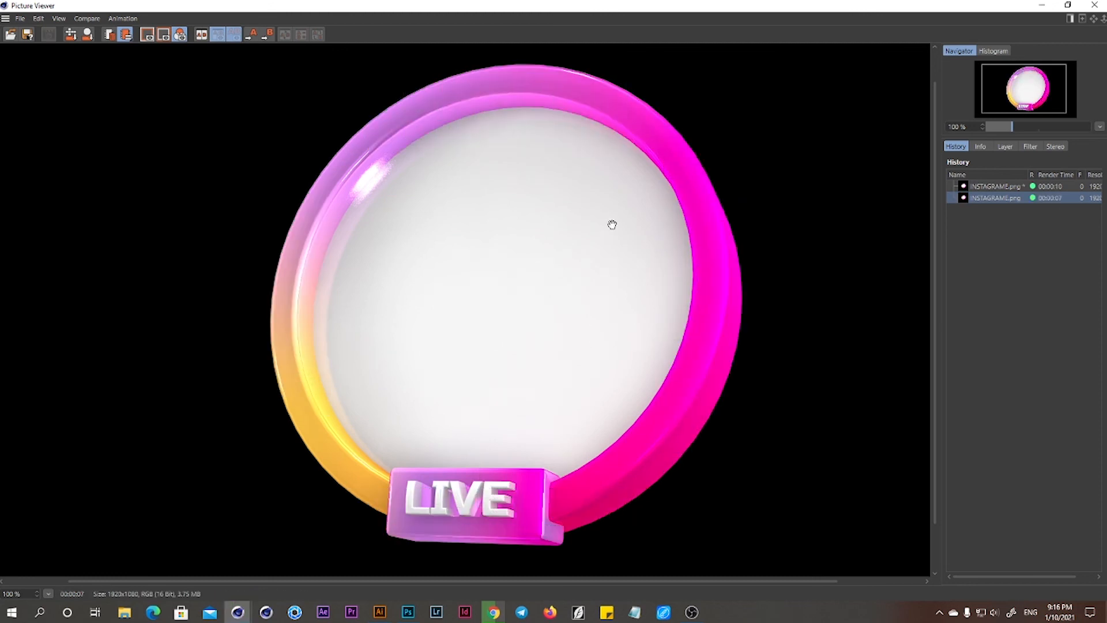
{"action": "scroll", "coordinate": [591, 239], "scroll_direction": "down", "scroll_amount": 1}
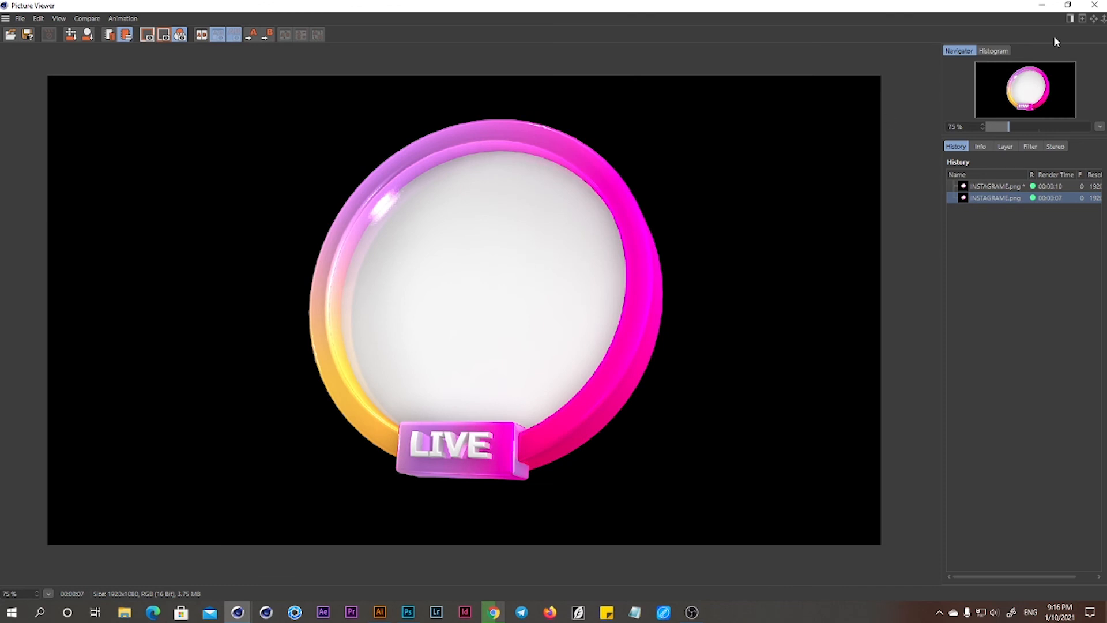
{"action": "left_click", "coordinate": [1093, 6]}
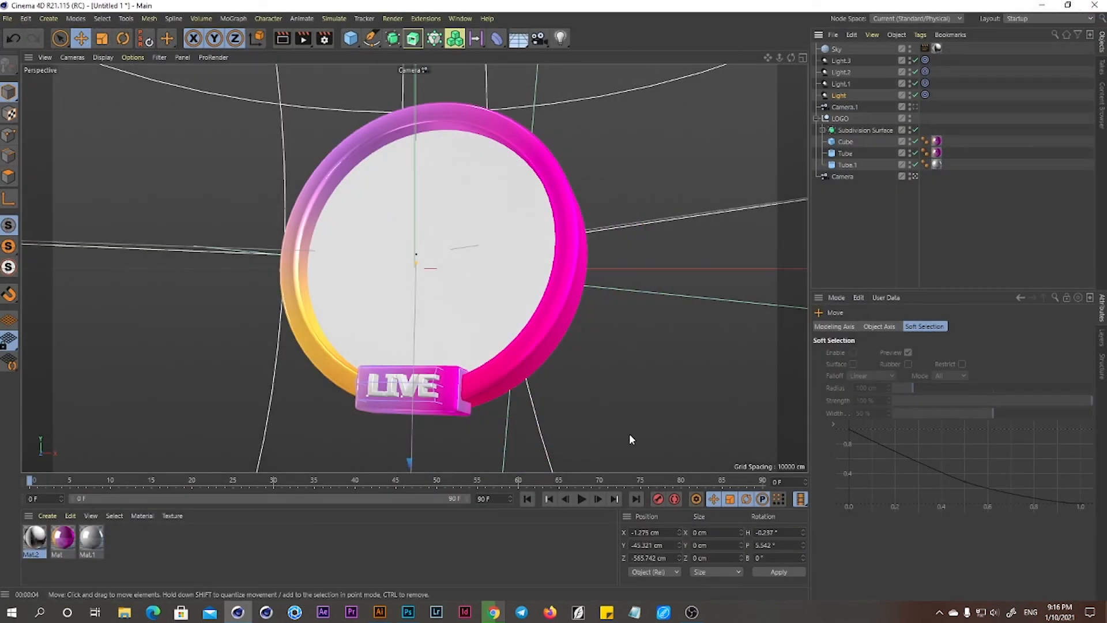
{"action": "left_click", "coordinate": [693, 611]}
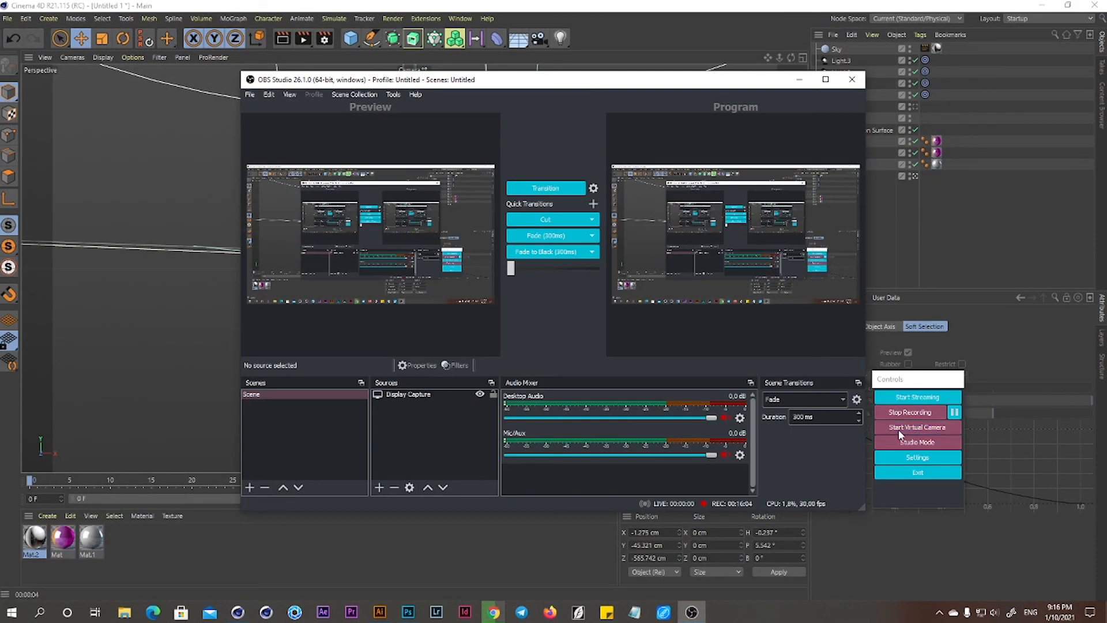